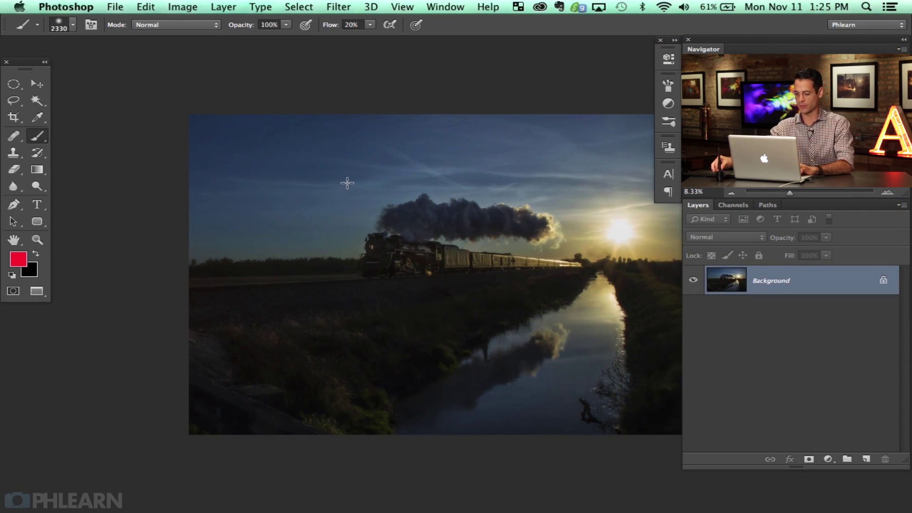
Step: Duplicate the Background photo into a new Layer 1 with Cmd+J
drag(440, 282, 312, 238)
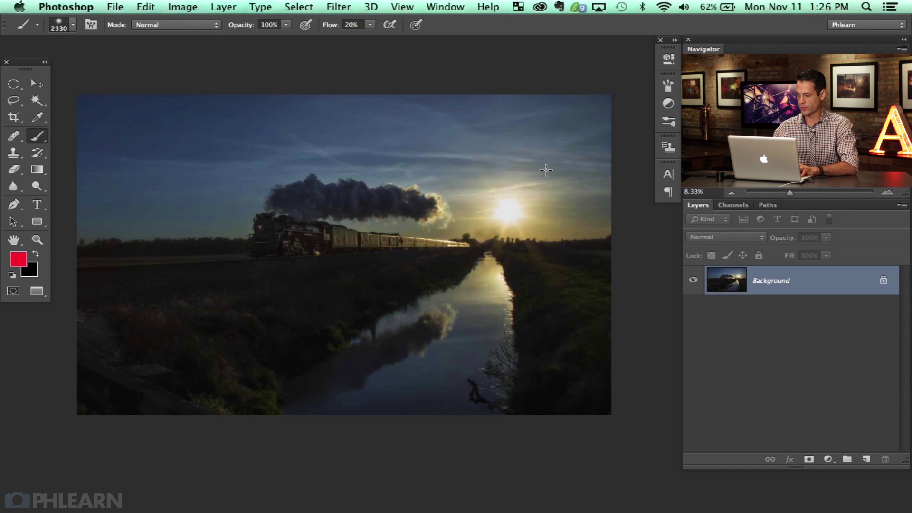
key(super+j)
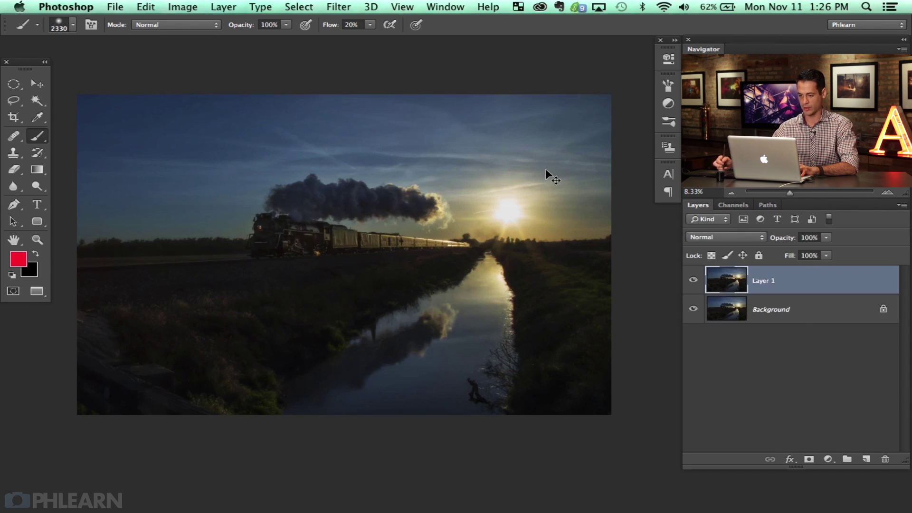
drag(350, 252, 370, 245)
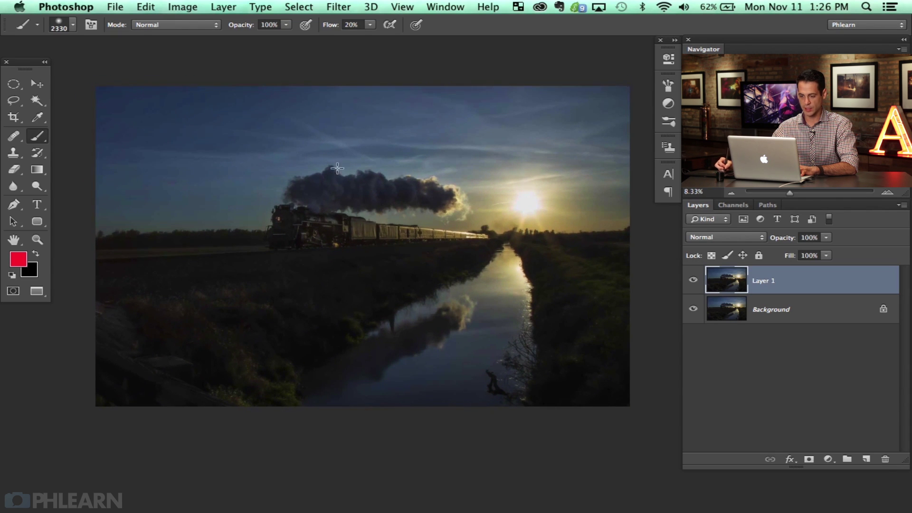
Step: Bring up the Shadows/Highlights adjustment from the Image > Adjustments list
click(181, 7)
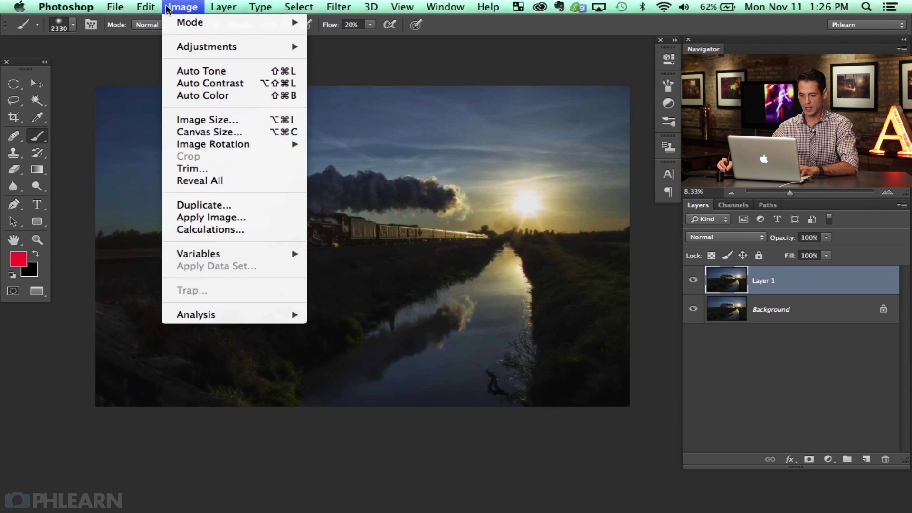
mouse_move(143, 9)
mouse_move(176, 8)
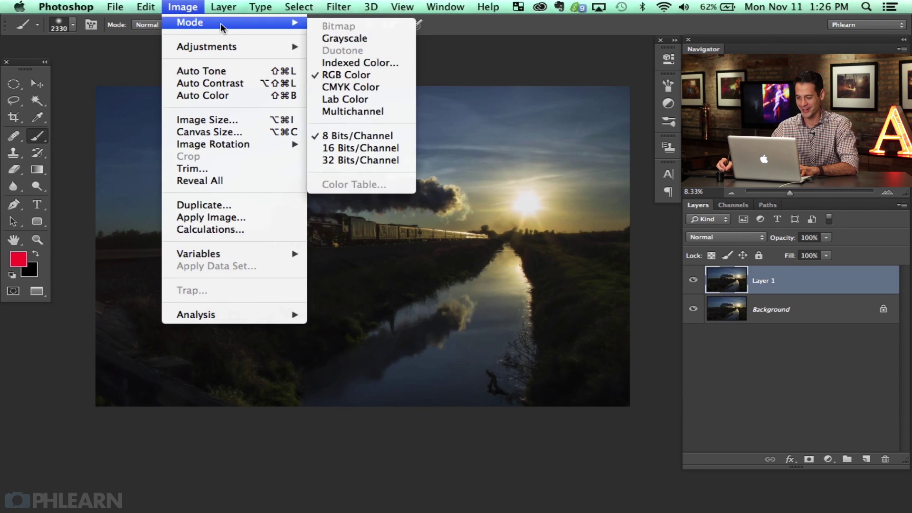
mouse_move(222, 45)
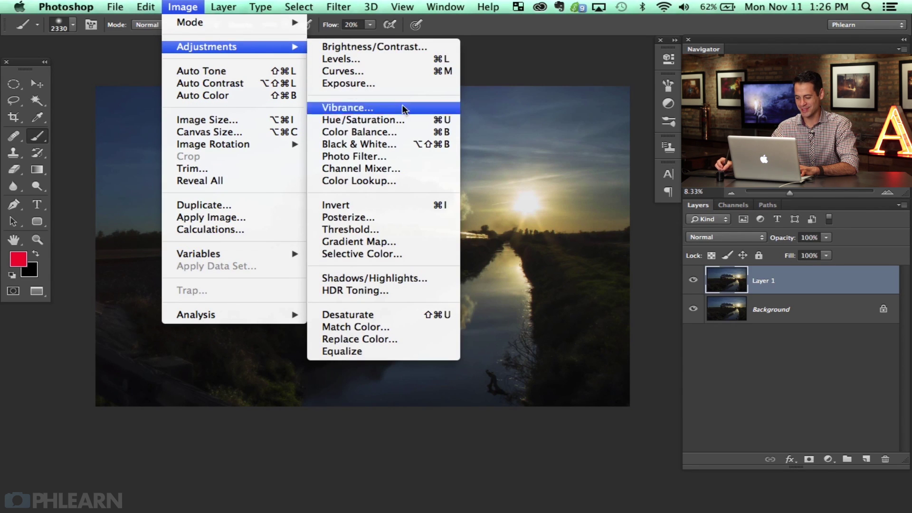
click(423, 279)
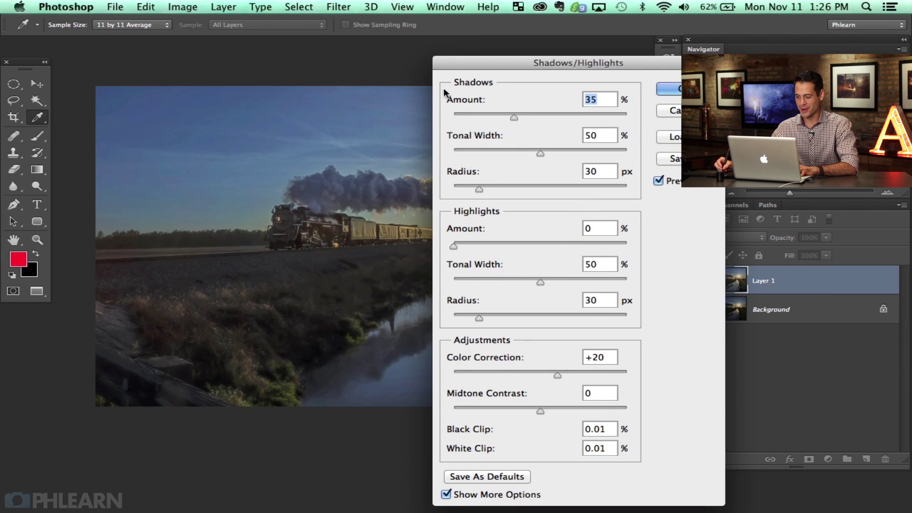
Step: Show all Shadows/Highlights options and try shadow amounts between 27 and 38
click(407, 166)
drag(523, 66, 460, 58)
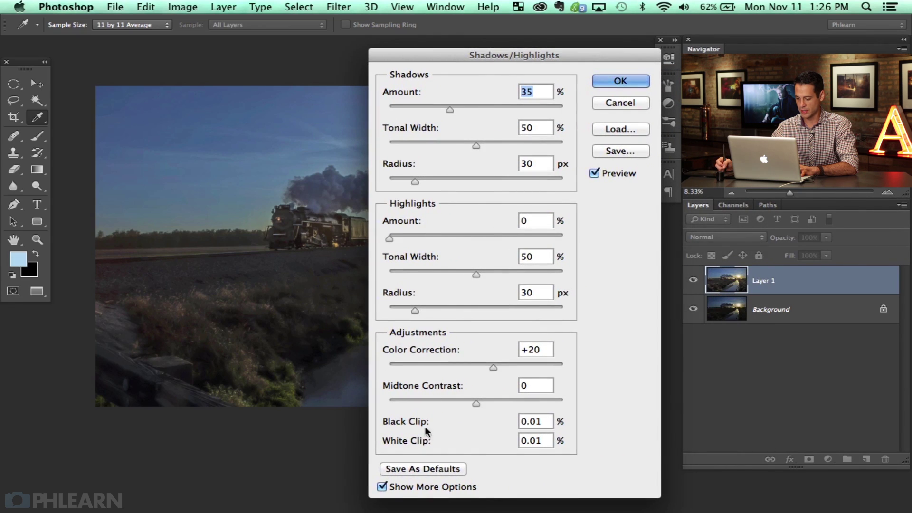
click(414, 484)
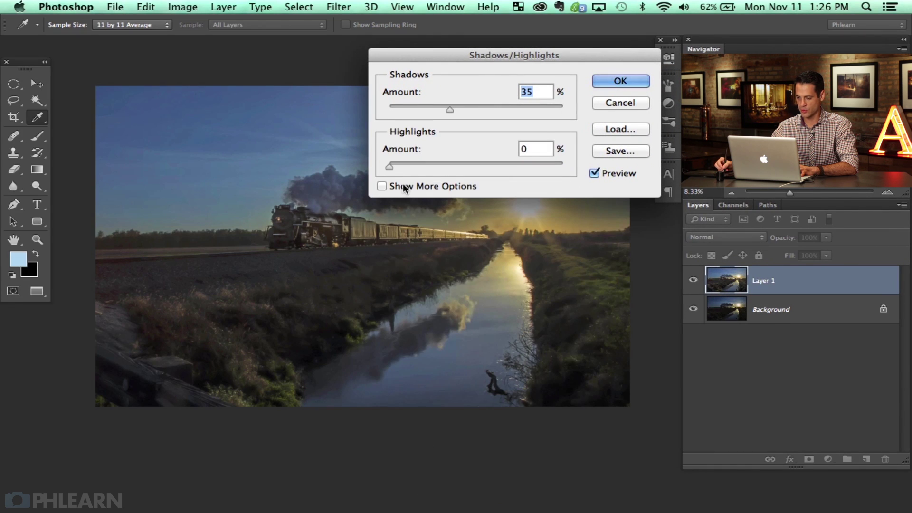
click(403, 185)
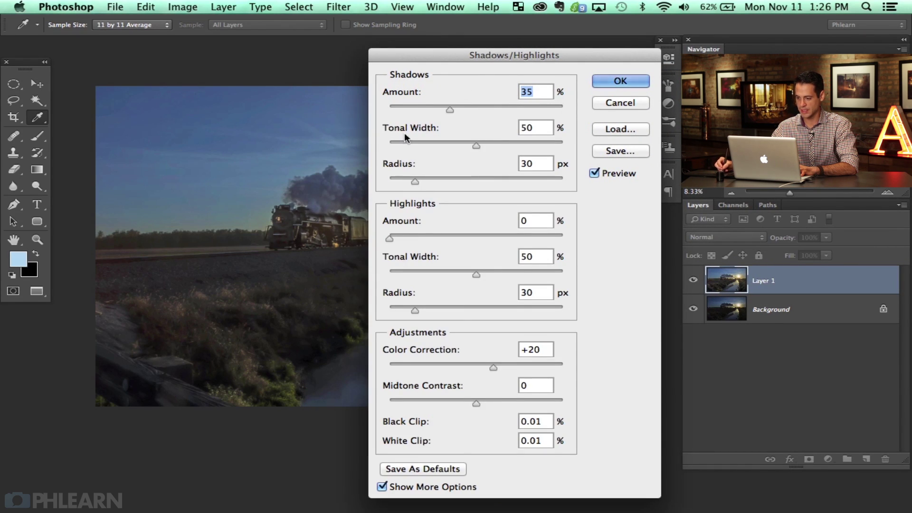
scroll(309, 173, right, 5)
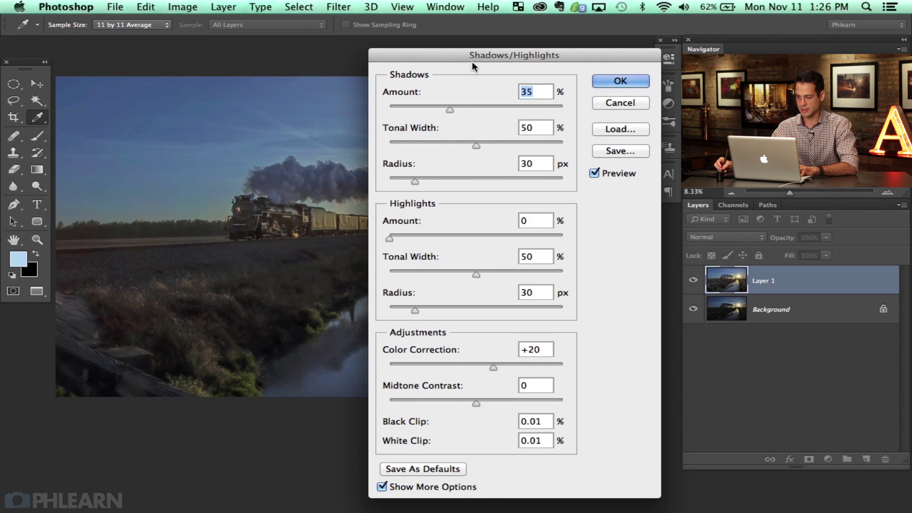
drag(428, 109, 460, 106)
mouse_move(479, 57)
mouse_down()
mouse_move(572, 59)
mouse_move(489, 51)
mouse_up()
drag(313, 179, 231, 179)
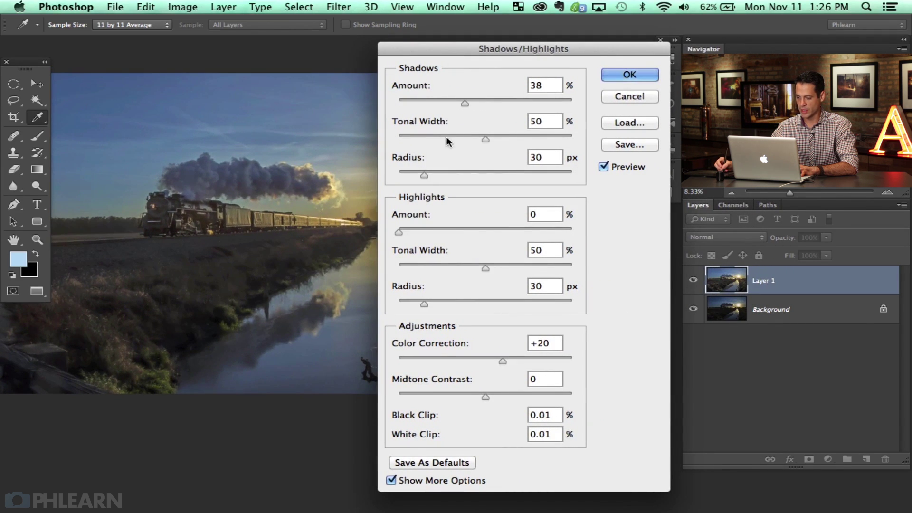
Step: Vary the shadow tonal width, settle the amount at 41% and enlarge the radius
mouse_move(446, 136)
mouse_down()
mouse_move(426, 136)
mouse_move(441, 137)
mouse_up()
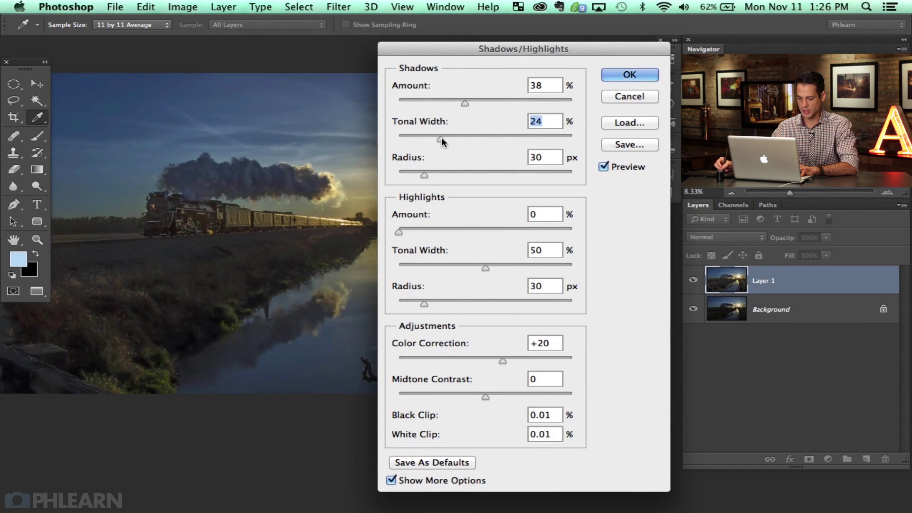
drag(467, 103, 491, 99)
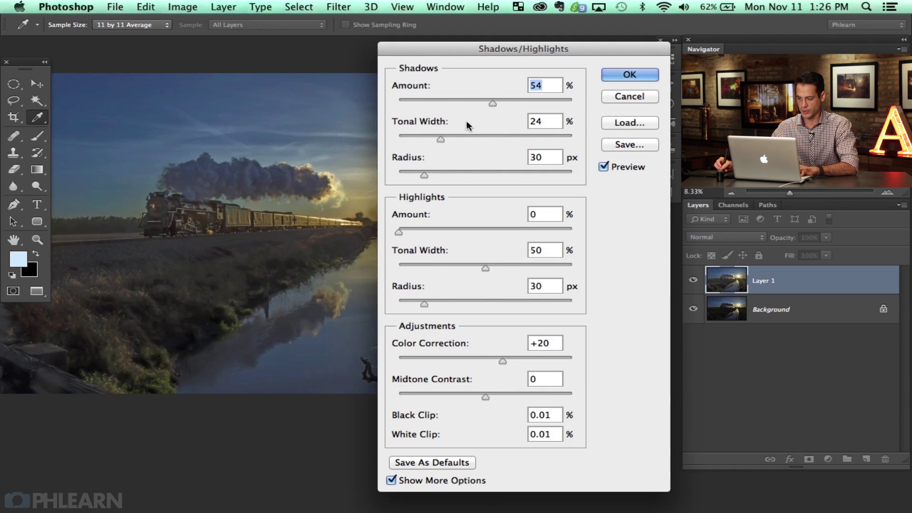
drag(440, 139, 464, 137)
drag(479, 100, 471, 105)
click(438, 171)
mouse_move(451, 171)
mouse_down()
mouse_move(486, 167)
mouse_move(404, 172)
mouse_move(456, 172)
mouse_up()
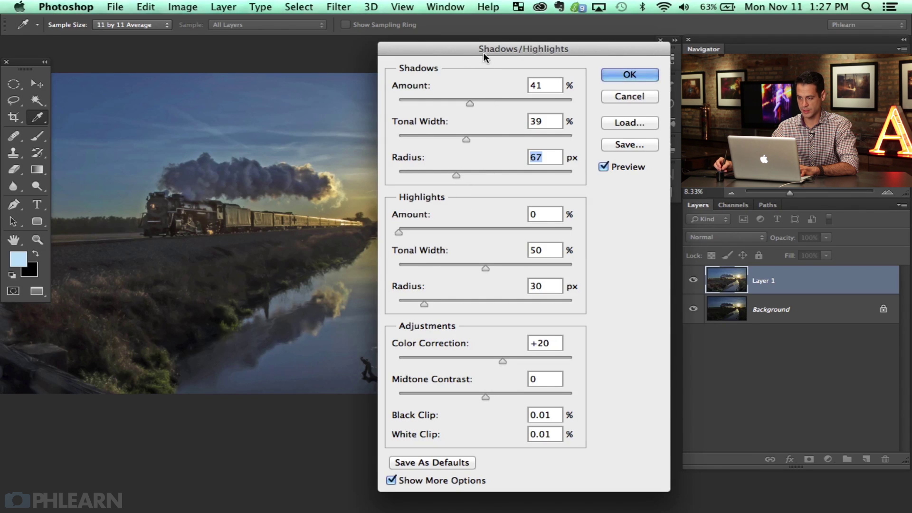
drag(483, 52, 464, 46)
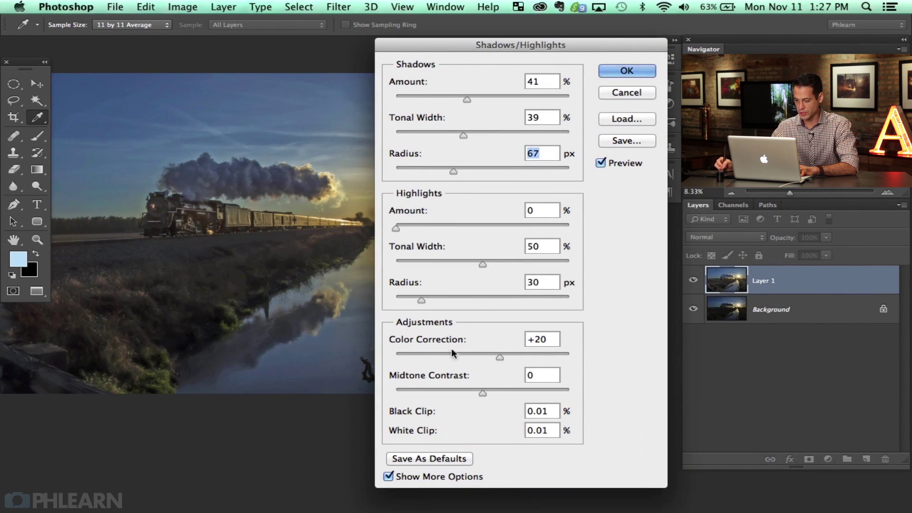
Step: Set colour correction +25, midtone contrast +4, radius 55 px, tonal width 52%, and apply
drag(499, 357, 519, 357)
click(482, 354)
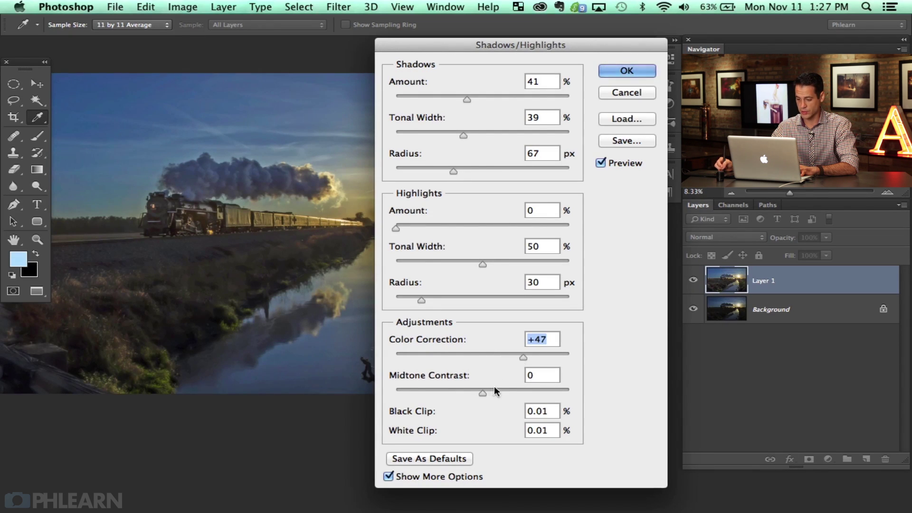
mouse_move(494, 388)
mouse_down()
mouse_move(437, 383)
mouse_move(486, 388)
mouse_up()
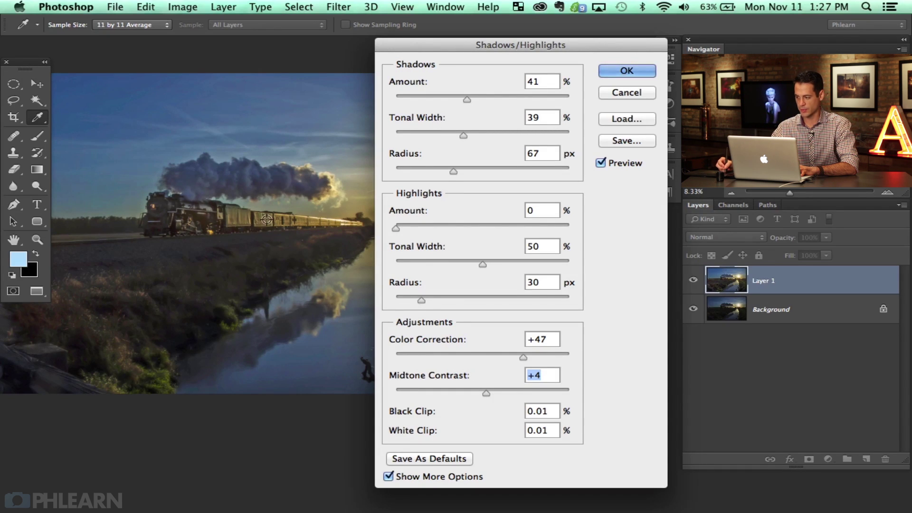
drag(509, 355, 504, 356)
drag(454, 171, 443, 171)
drag(455, 129, 485, 135)
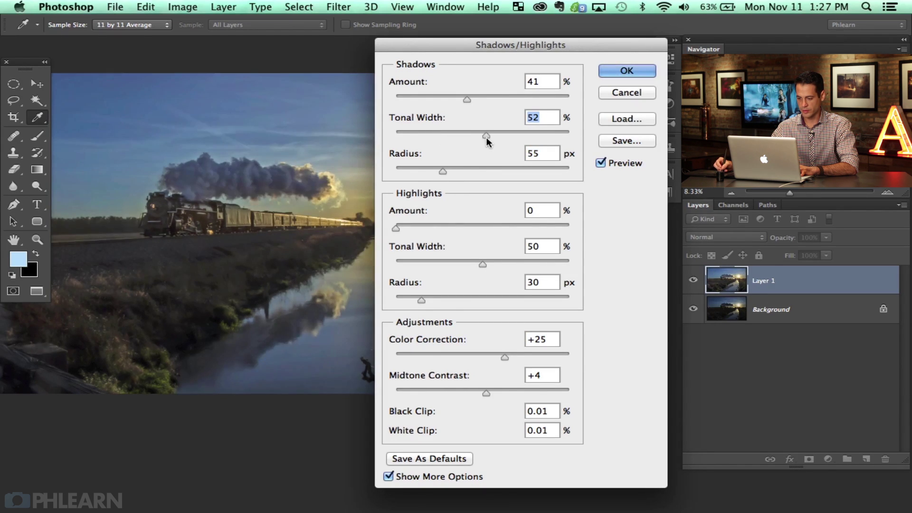
click(626, 71)
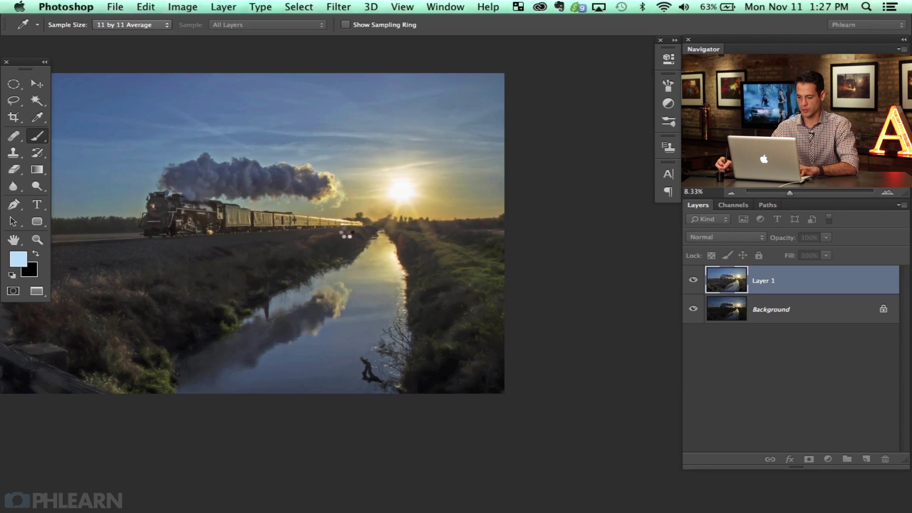
Step: Toggle Layer 1's visibility to compare the adjusted photo with the original
scroll(270, 249, left, 5)
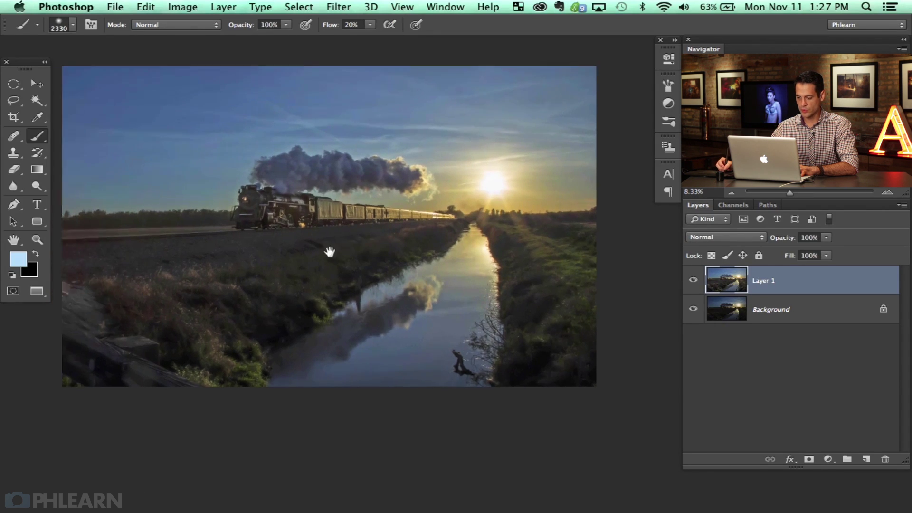
click(693, 280)
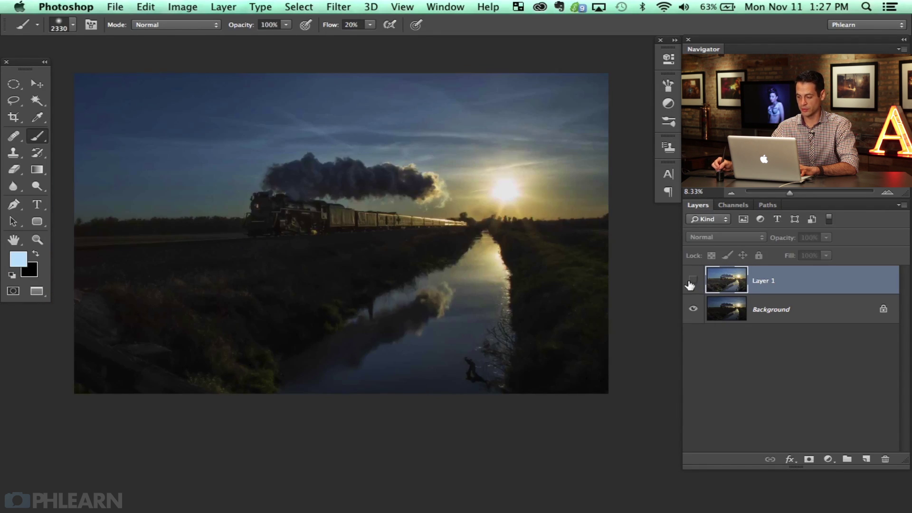
click(693, 281)
click(692, 281)
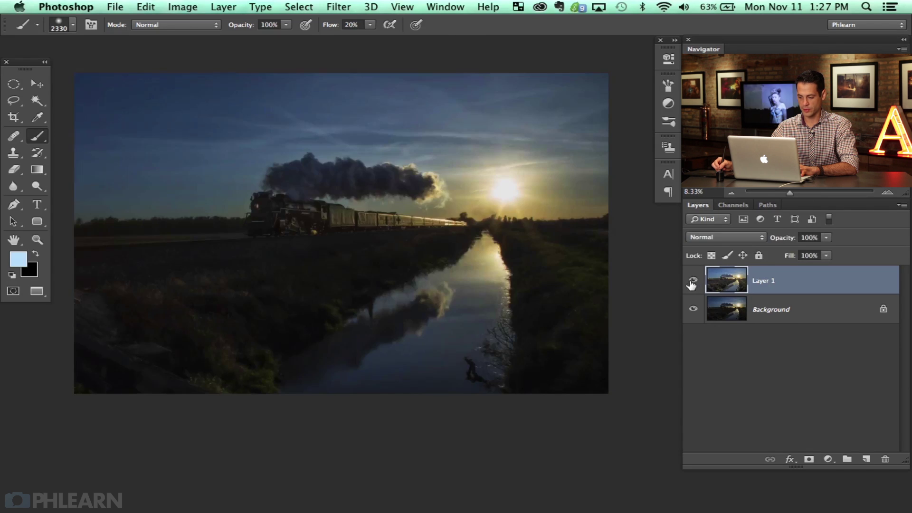
click(693, 281)
click(692, 281)
click(693, 281)
click(693, 281)
click(692, 281)
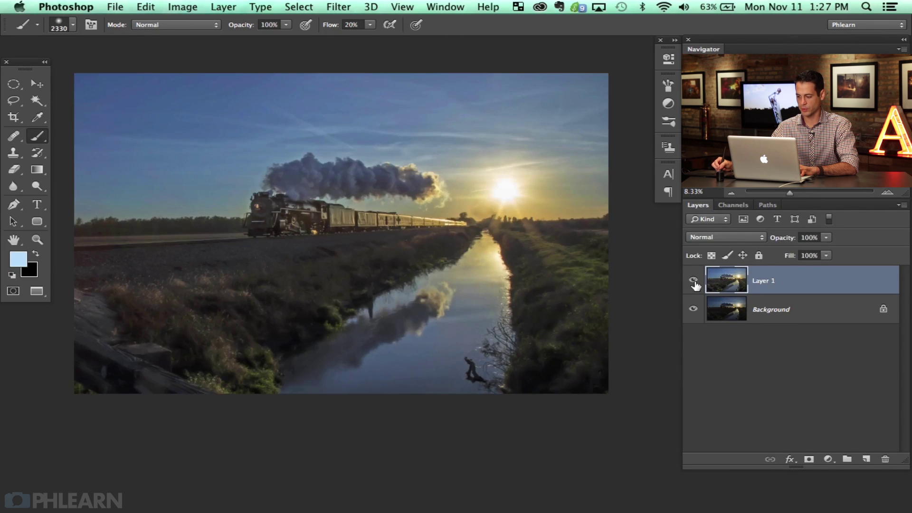
click(692, 281)
click(693, 281)
click(694, 281)
click(695, 282)
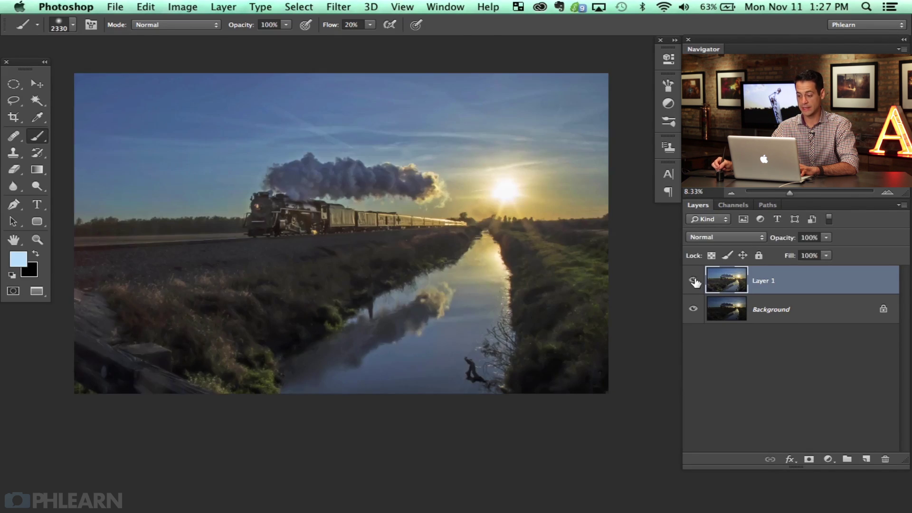
click(694, 282)
click(694, 282)
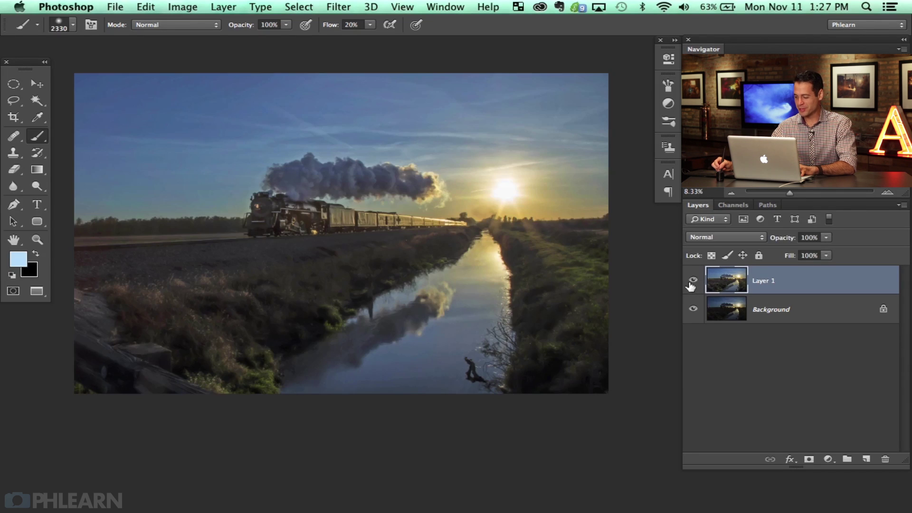
click(694, 282)
click(694, 282)
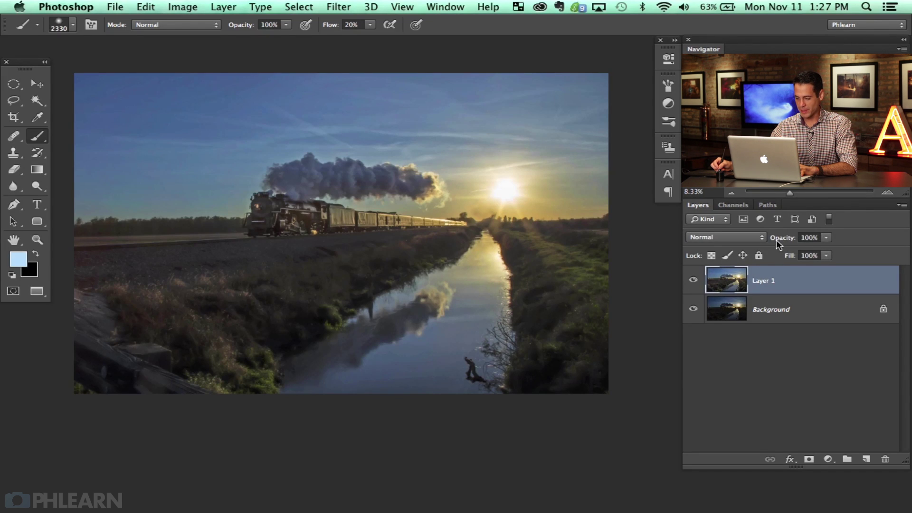
Step: Lower Layer 1's opacity to 58%, comparing the photo with and without it
drag(772, 242, 779, 241)
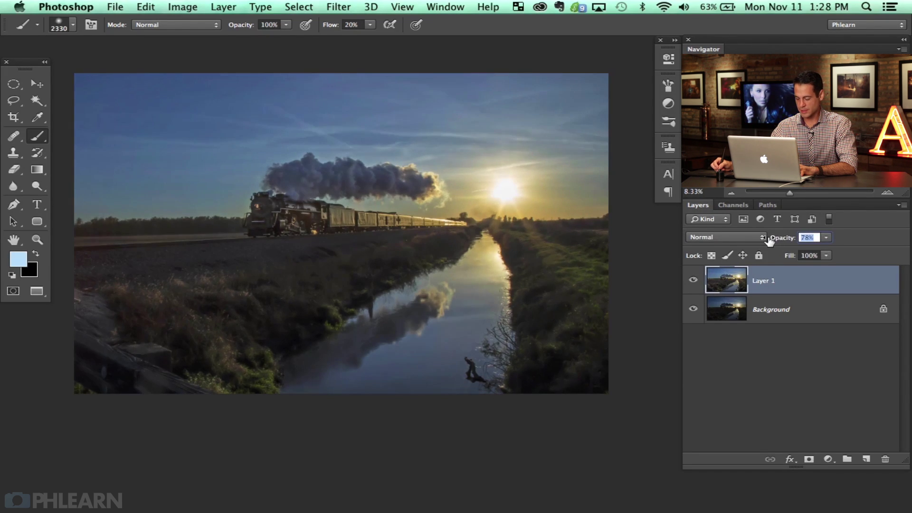
click(694, 280)
click(694, 280)
click(694, 280)
click(693, 280)
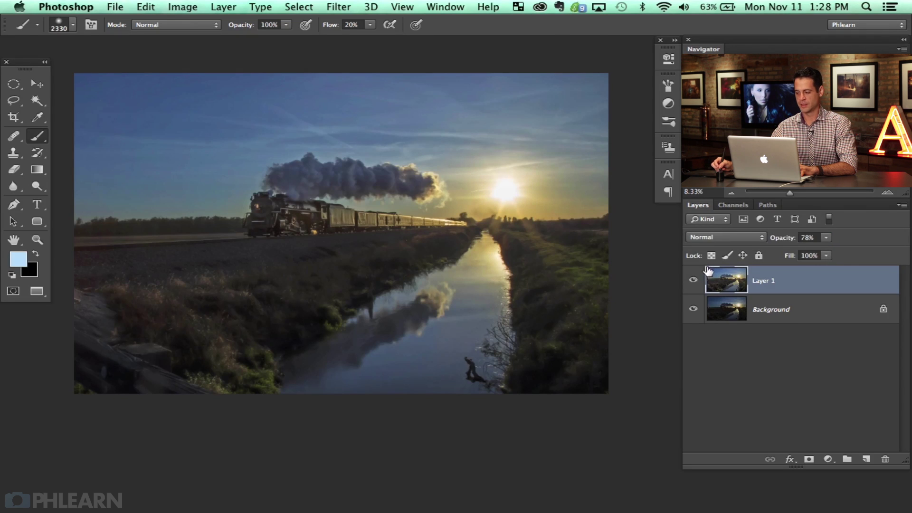
drag(788, 241, 779, 242)
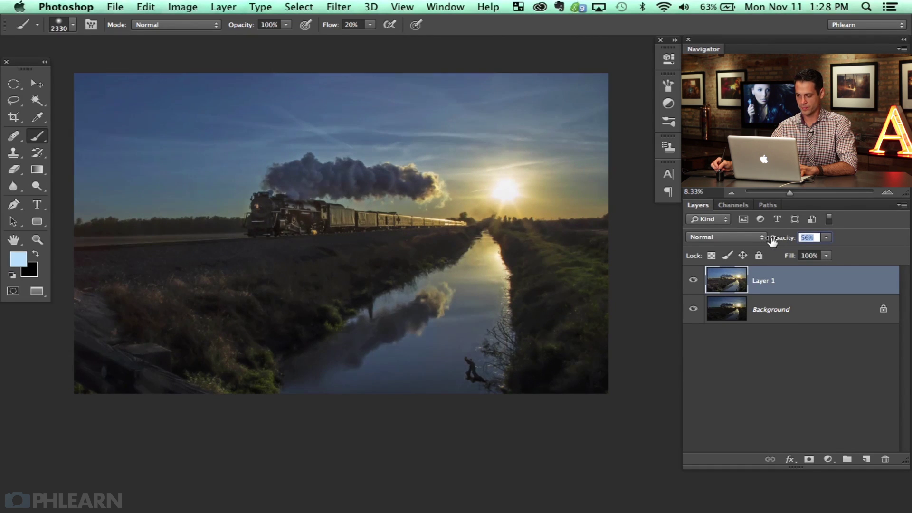
click(694, 280)
click(693, 280)
click(693, 280)
click(693, 280)
click(693, 280)
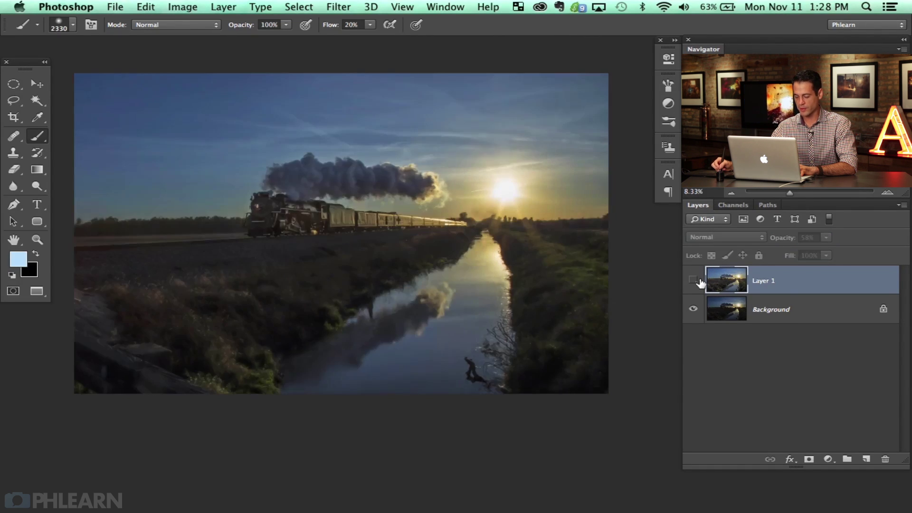
click(702, 284)
click(691, 282)
click(691, 282)
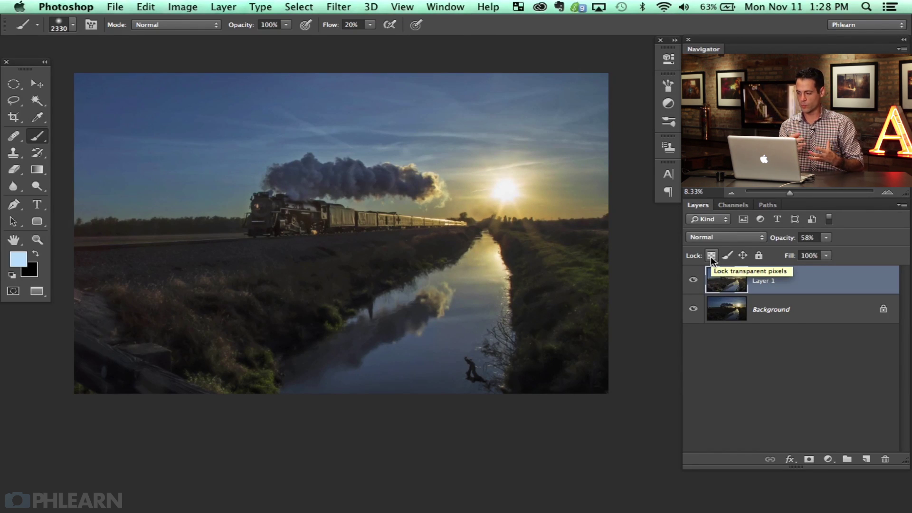
click(828, 459)
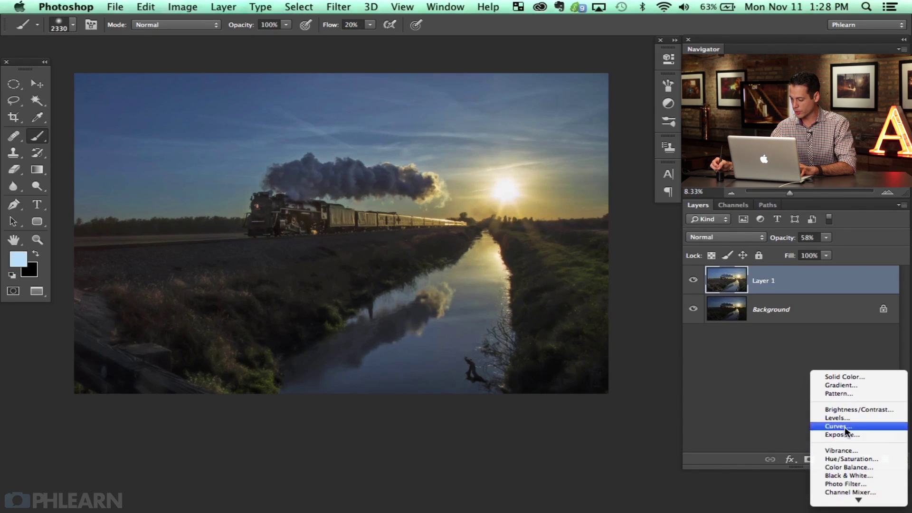
Step: Add a Curves adjustment layer and lift the RGB midpoint to brighten the midtones
click(844, 426)
drag(421, 261, 411, 265)
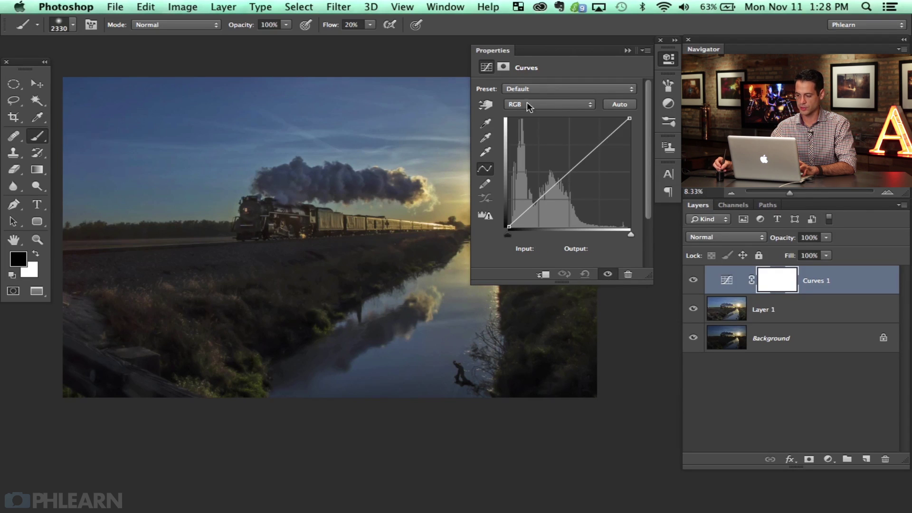
mouse_move(571, 168)
mouse_down()
mouse_move(569, 152)
mouse_move(567, 161)
mouse_up()
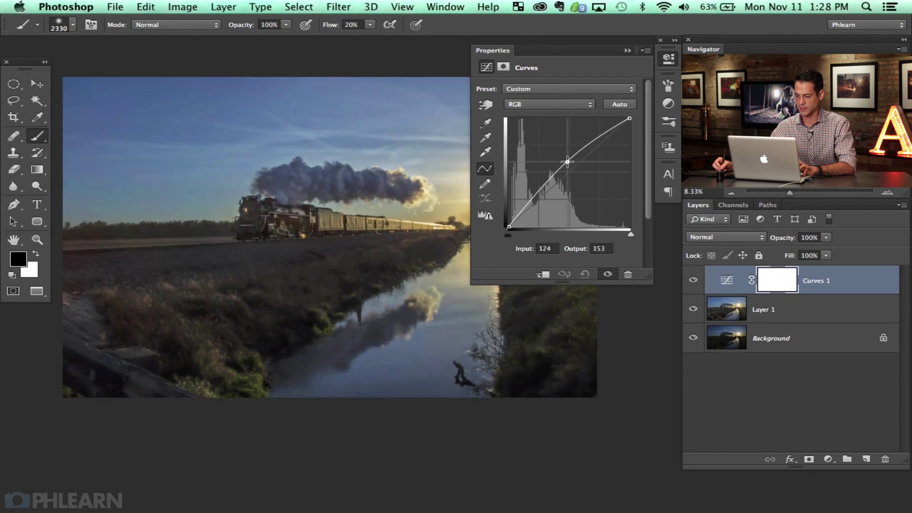
Step: Raise the Red curve and lower the Blue curve for a warm magenta cast
click(527, 106)
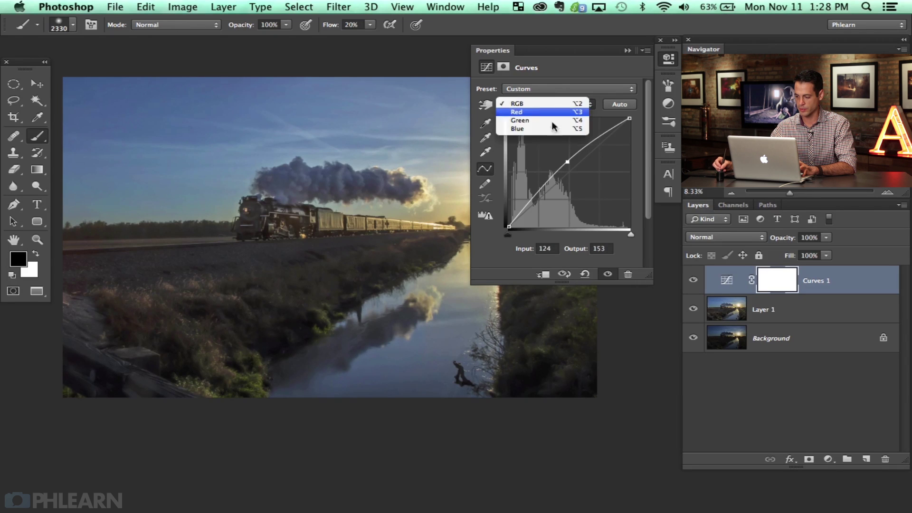
click(534, 112)
drag(574, 166, 570, 162)
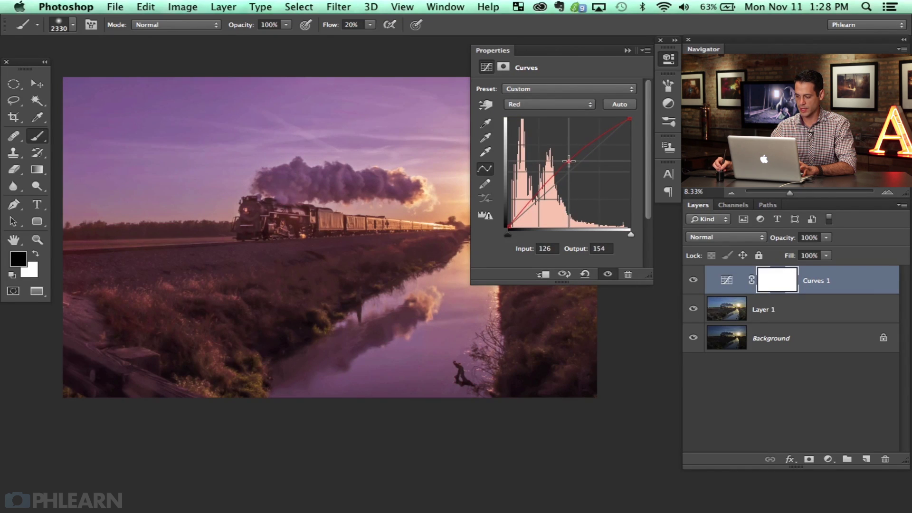
click(546, 104)
click(522, 120)
drag(576, 164, 579, 172)
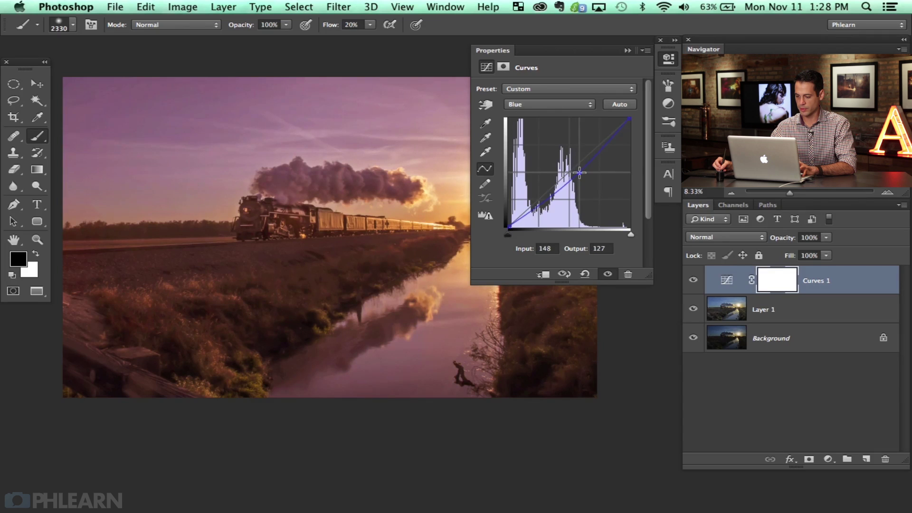
Step: Collapse the Curves properties and toggle Curves 1 to compare the effect
click(668, 112)
click(692, 283)
click(692, 283)
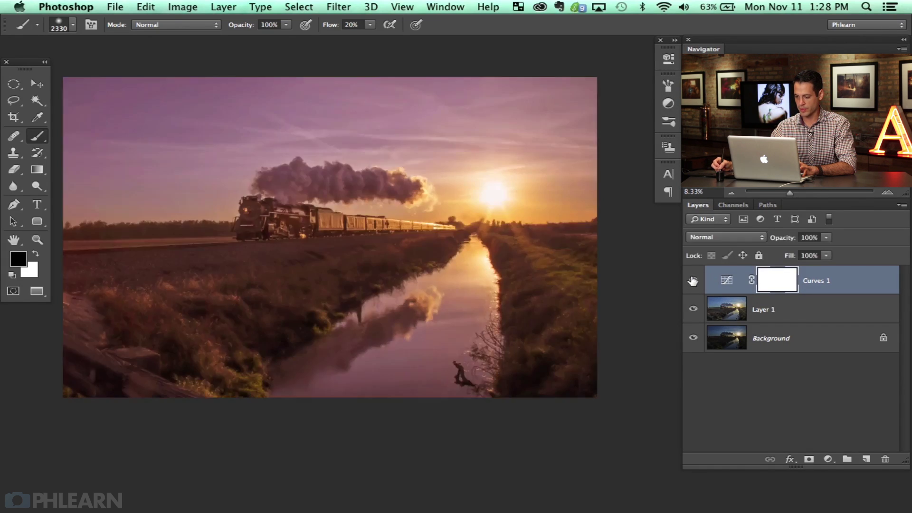
click(692, 283)
click(692, 283)
click(693, 283)
Step: Apply the merged RGB photo into the Curves 1 mask using Multiply at 100%, Invert off
click(694, 283)
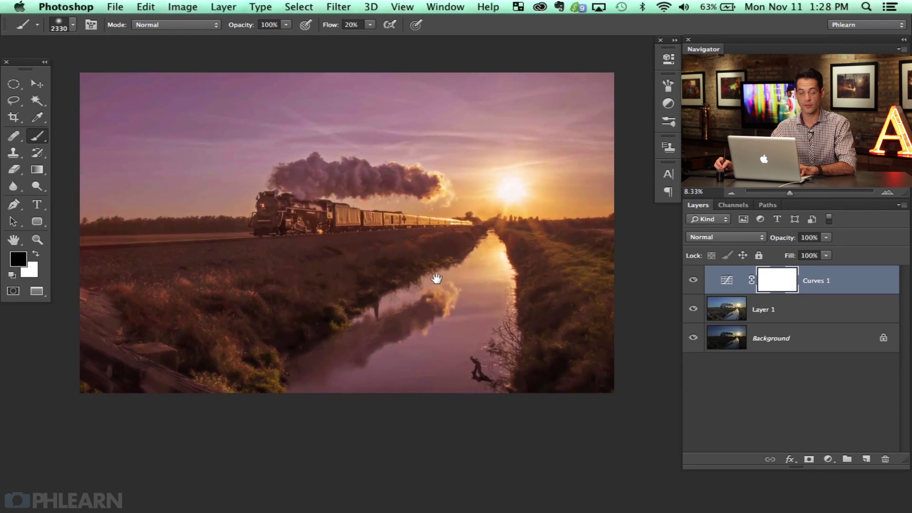
drag(435, 279, 437, 278)
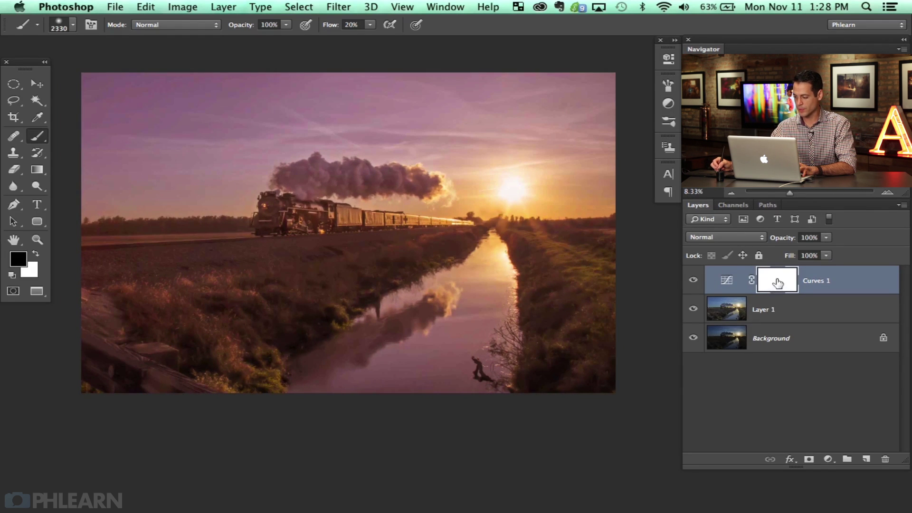
click(182, 7)
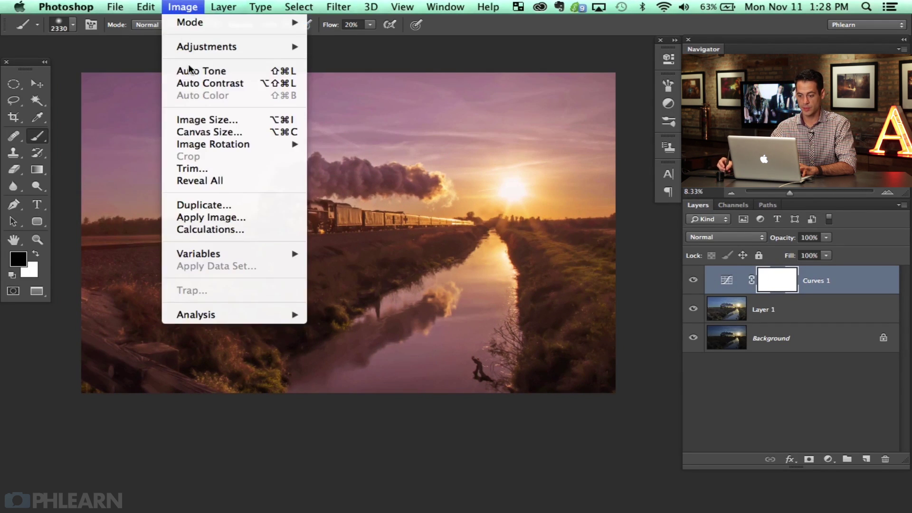
click(223, 218)
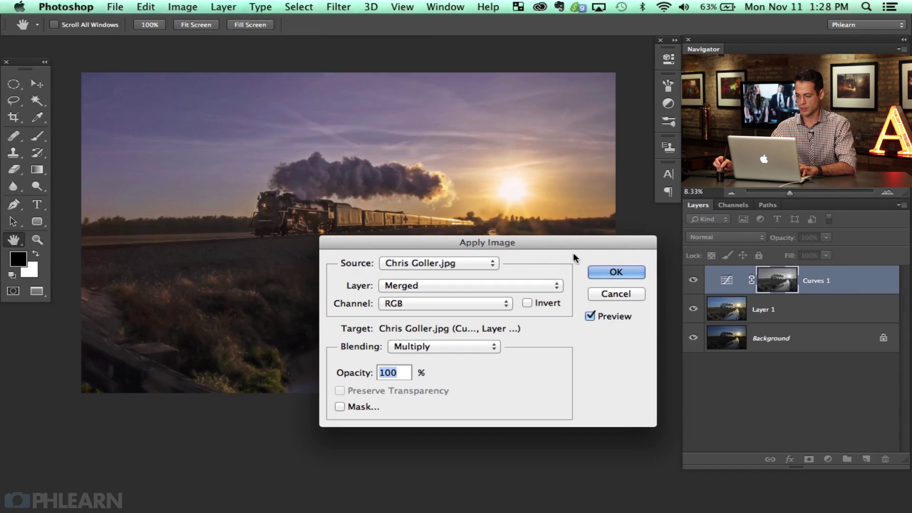
drag(528, 245, 285, 274)
drag(470, 263, 487, 231)
drag(305, 274, 296, 269)
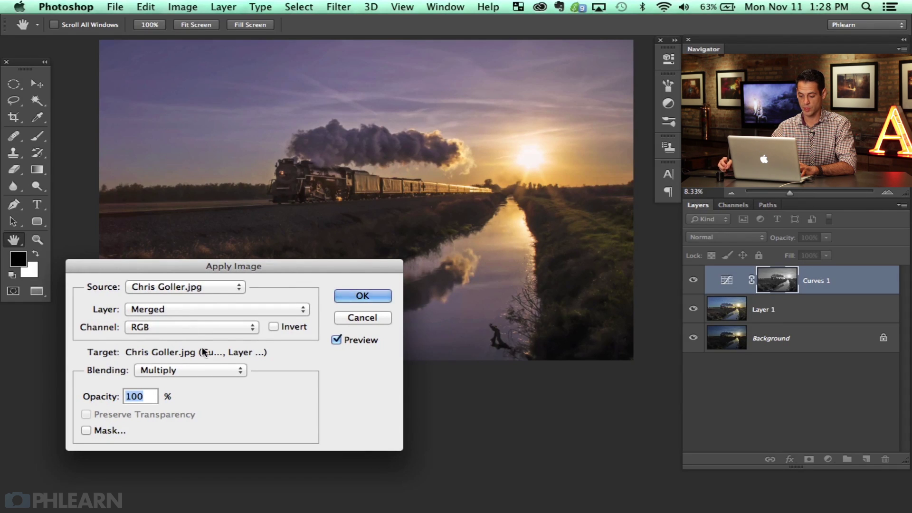
click(286, 326)
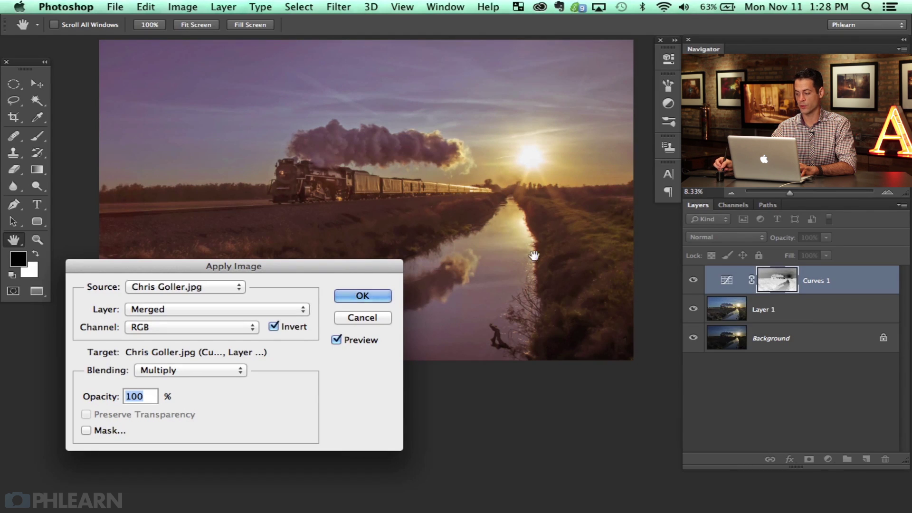
click(297, 327)
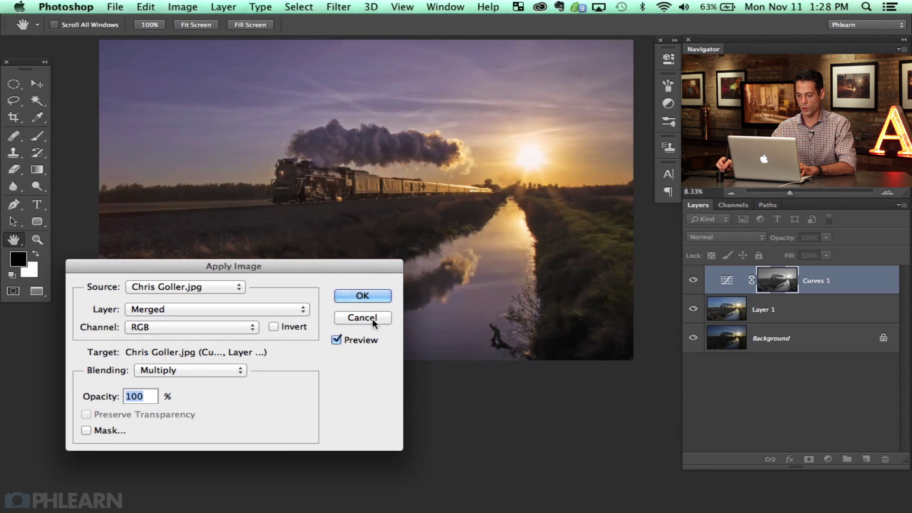
click(362, 297)
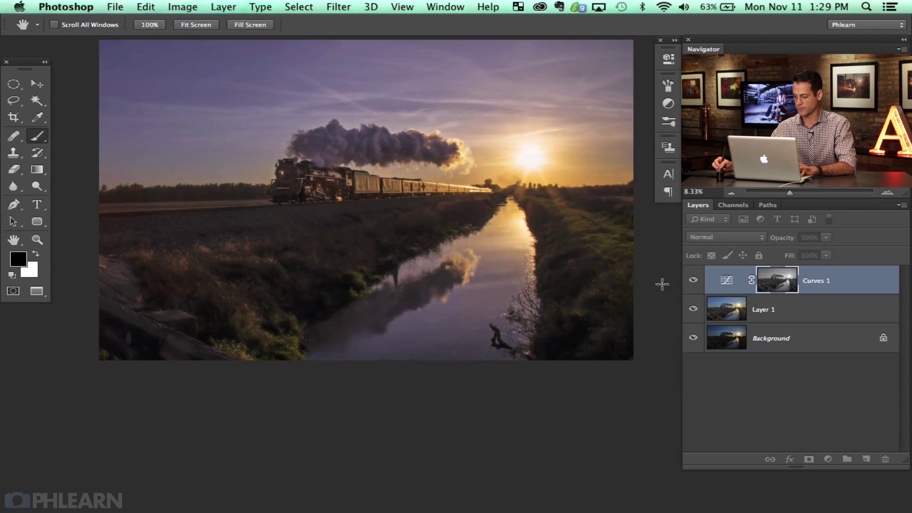
click(693, 280)
click(692, 280)
click(692, 280)
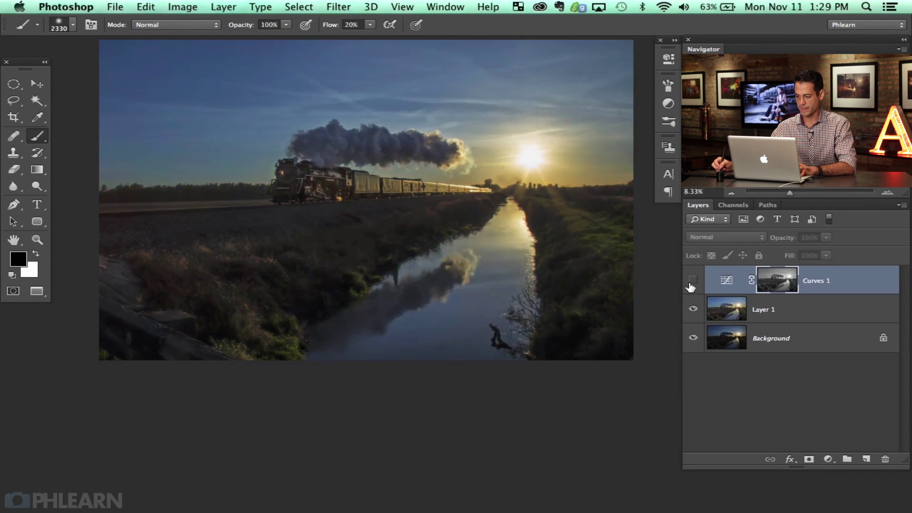
click(692, 282)
click(692, 282)
click(693, 281)
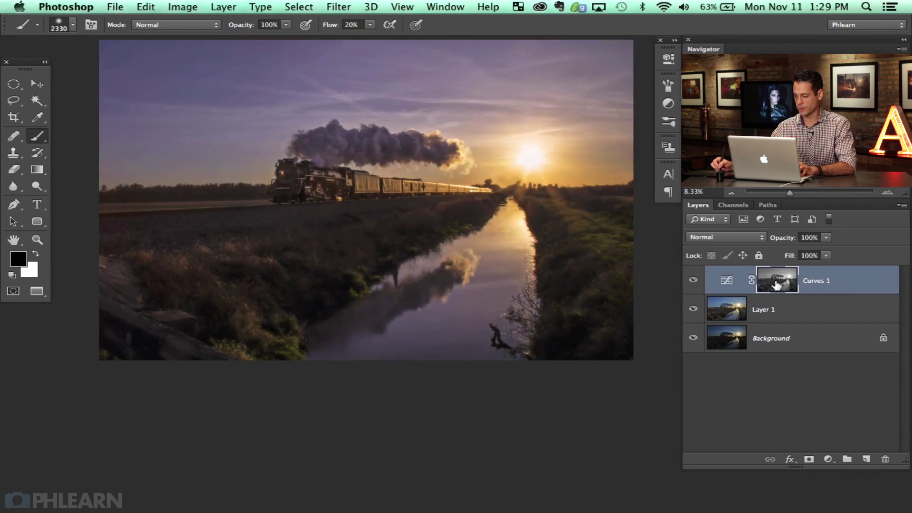
scroll(509, 329, up, 2)
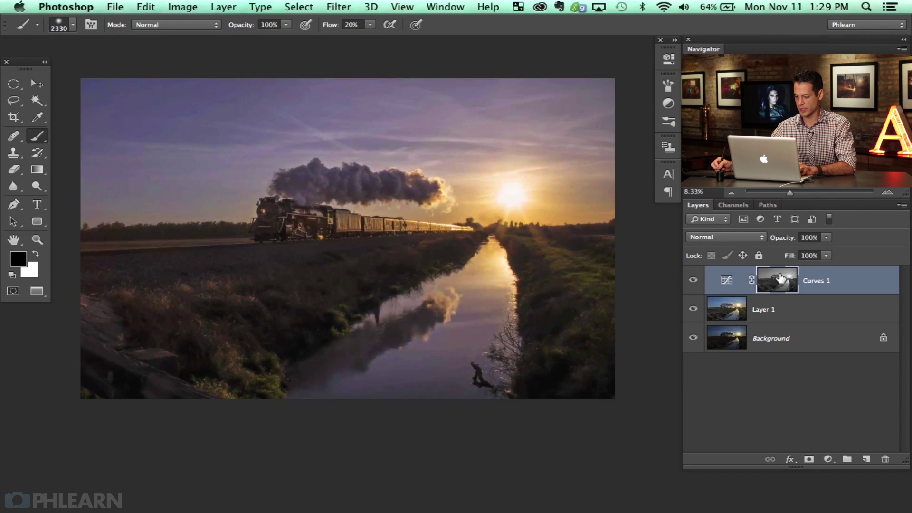
alt+click(780, 279)
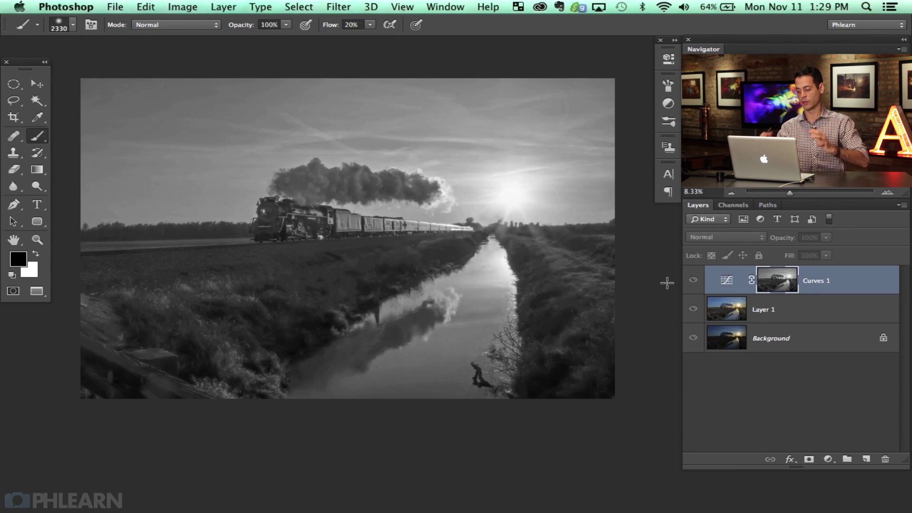
alt+click(781, 283)
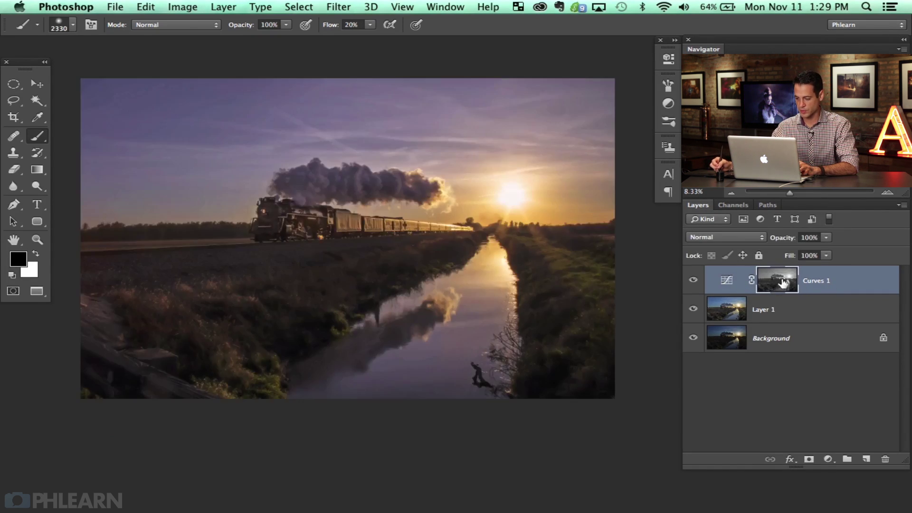
click(693, 280)
click(693, 280)
click(693, 280)
click(693, 280)
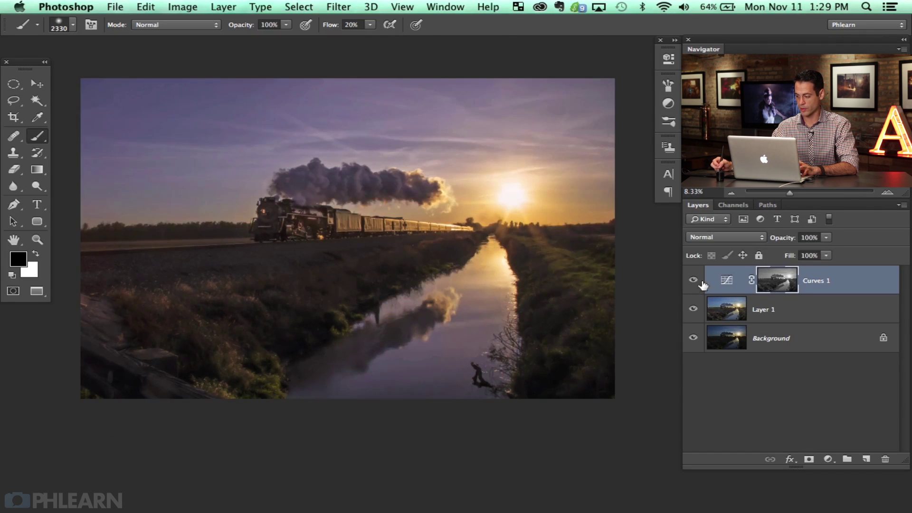
Step: Reopen Curves 1 and adjust the Red, Green and Blue curves for a warmer tone
double_click(726, 285)
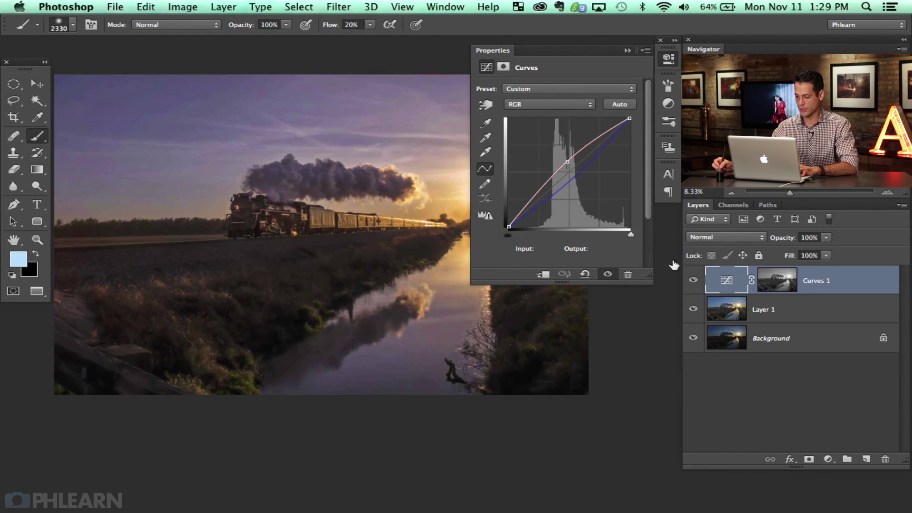
click(522, 105)
click(522, 110)
mouse_move(564, 177)
mouse_down()
mouse_move(566, 155)
mouse_move(581, 180)
mouse_up()
click(561, 106)
click(562, 118)
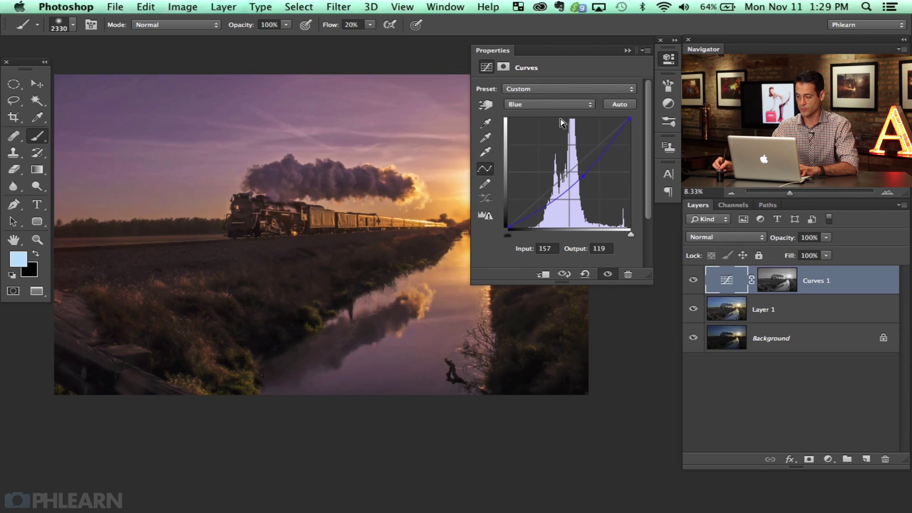
click(548, 107)
click(520, 95)
scroll(444, 175, right, 5)
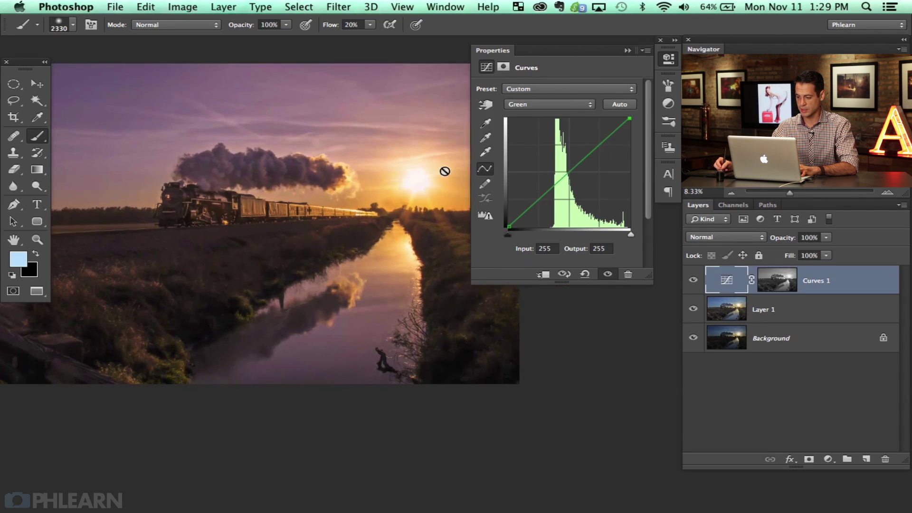
mouse_move(569, 173)
mouse_down()
mouse_move(570, 180)
mouse_move(565, 168)
mouse_move(574, 174)
mouse_up()
click(548, 107)
click(546, 115)
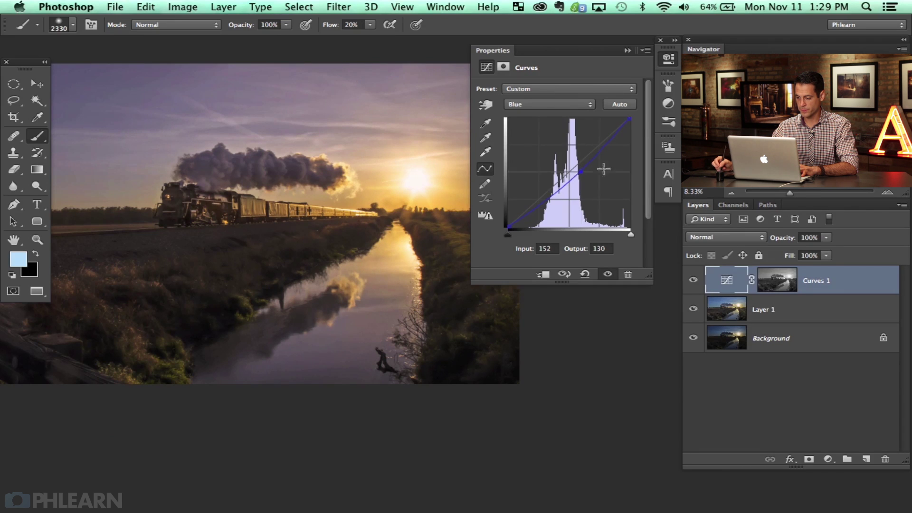
Step: Toggle Curves 1 to compare the warm tint, close Properties and fit the photo on screen
click(692, 281)
click(692, 282)
click(692, 282)
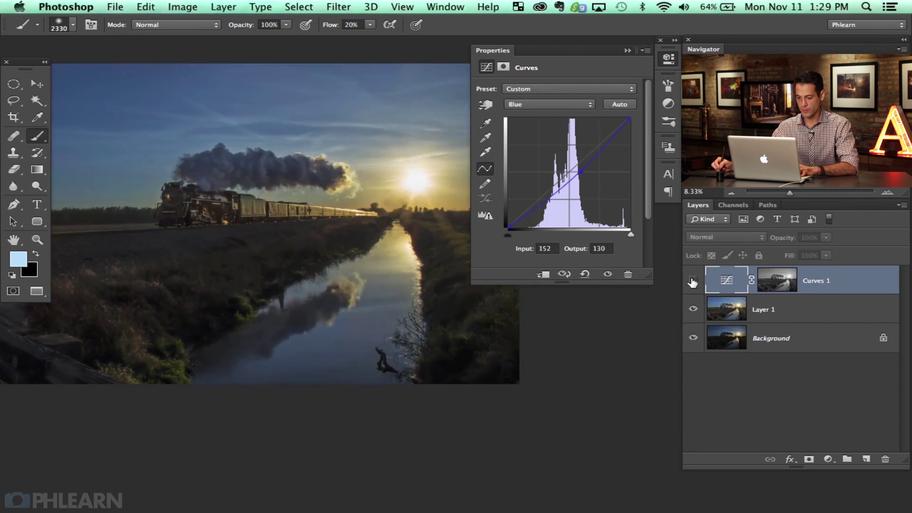
click(692, 281)
click(693, 281)
click(692, 281)
click(692, 281)
click(692, 281)
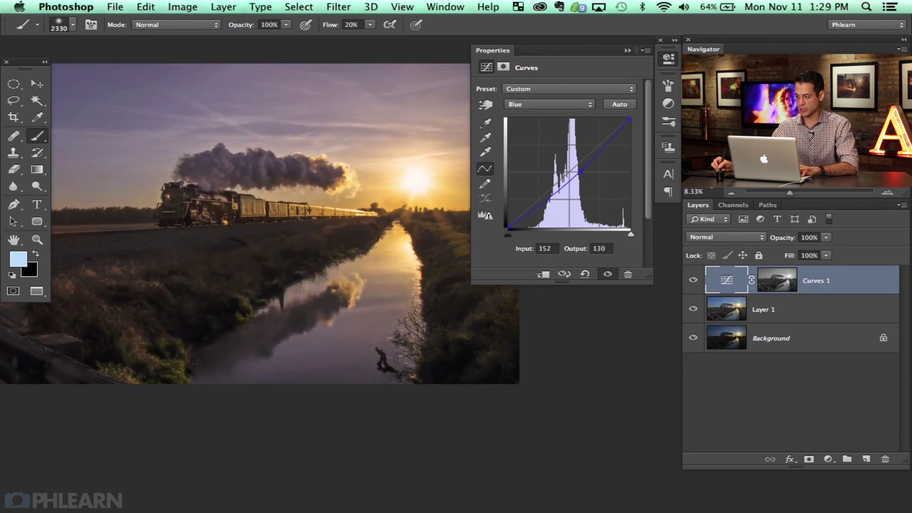
click(668, 85)
key(super+0)
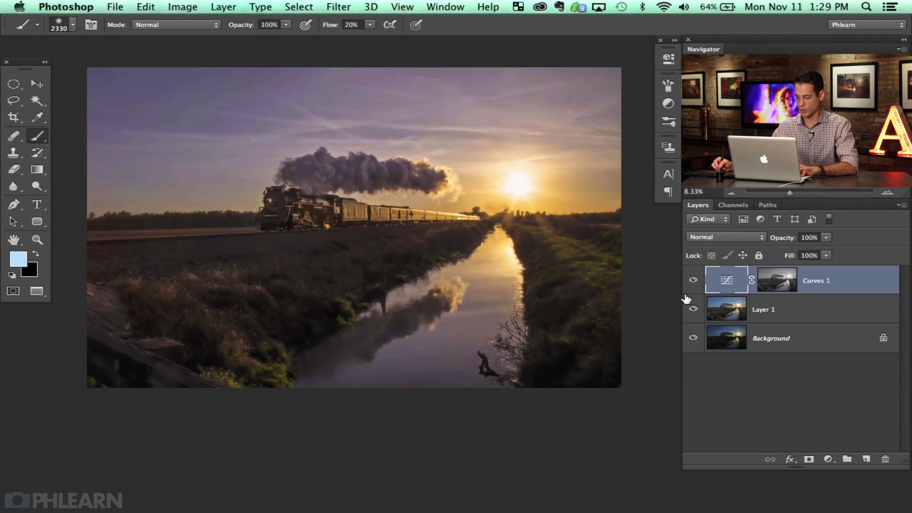
click(692, 281)
click(692, 281)
click(692, 281)
click(692, 281)
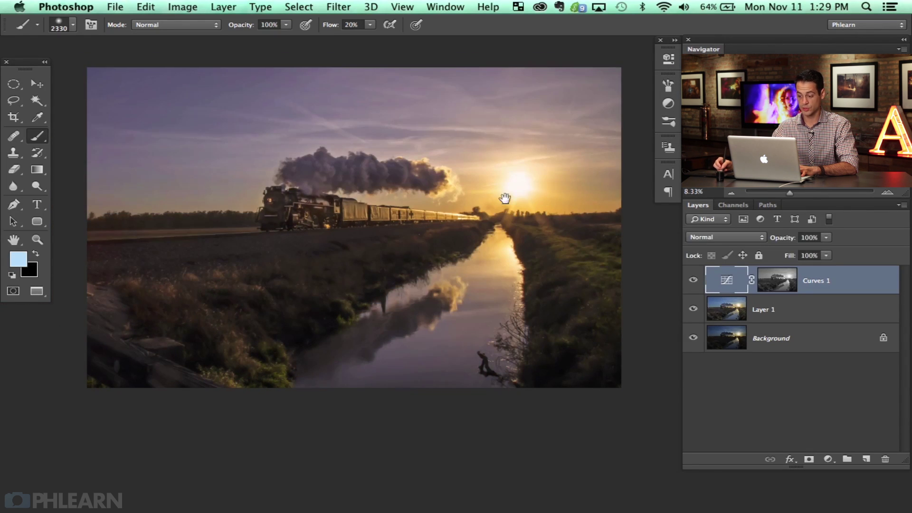
drag(626, 262, 614, 262)
click(827, 458)
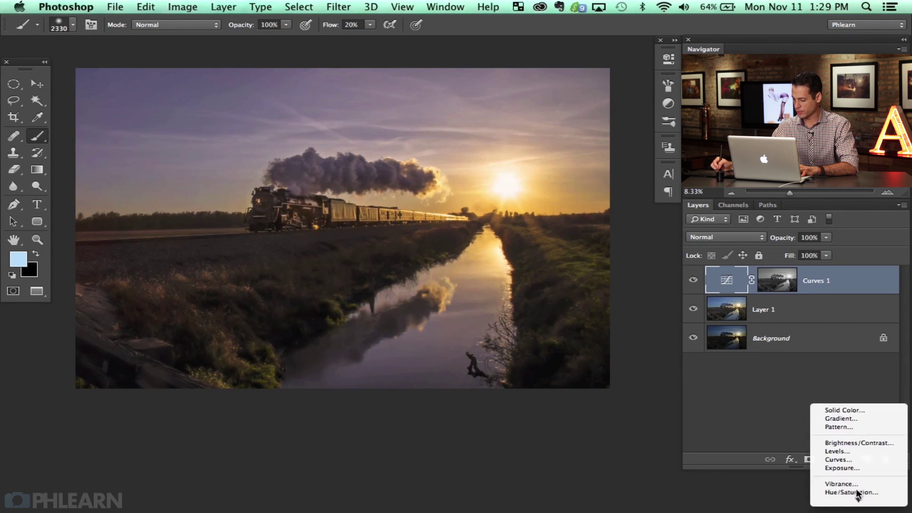
Step: Add a Curves 2 layer, lift the red shadows and pull blue midtones down to 123
click(836, 459)
key(d)
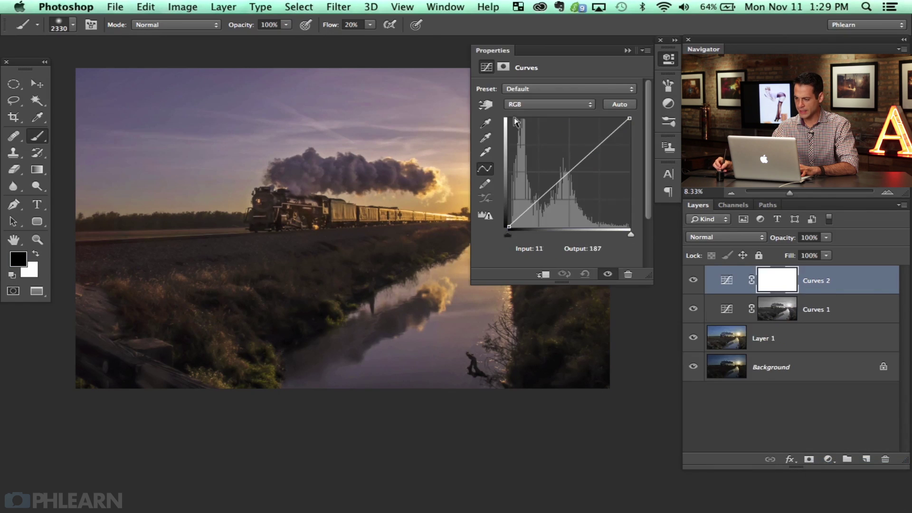
click(548, 104)
click(515, 104)
key(alt+3)
drag(509, 227, 502, 221)
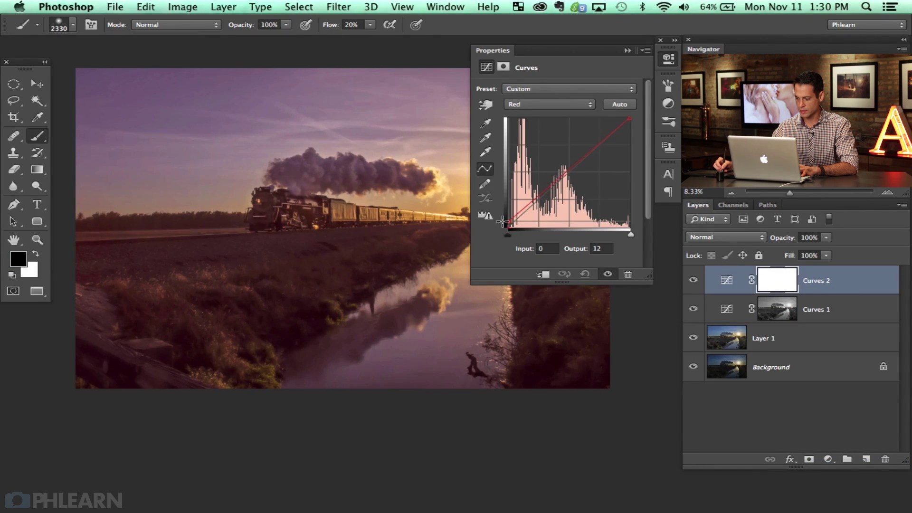
click(548, 104)
click(517, 120)
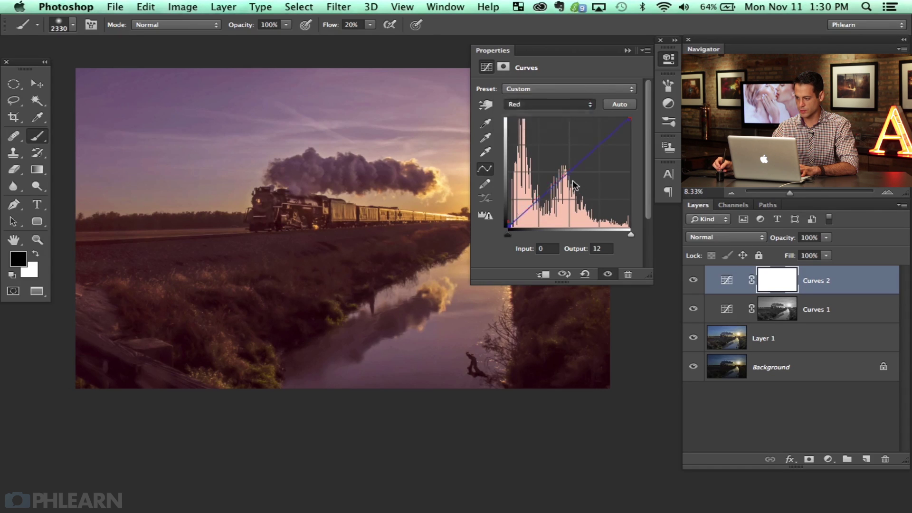
drag(571, 171, 576, 174)
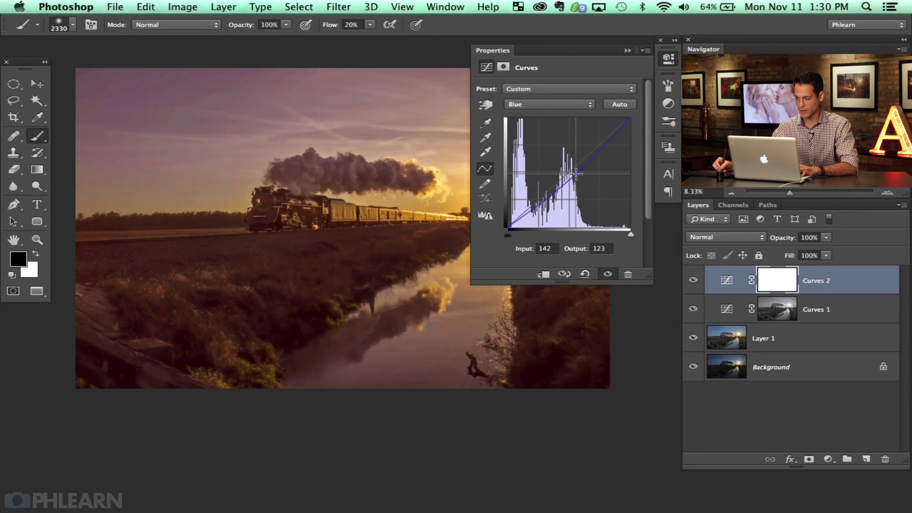
Step: Toggle Curves 2 on and off to compare the warm tint
click(693, 281)
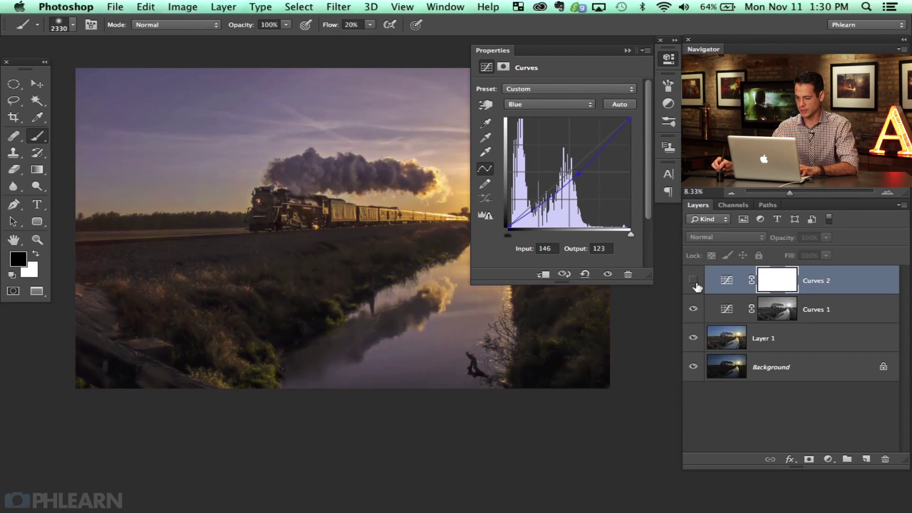
click(694, 281)
click(693, 281)
click(693, 281)
drag(426, 261, 327, 262)
click(693, 281)
click(693, 281)
click(693, 281)
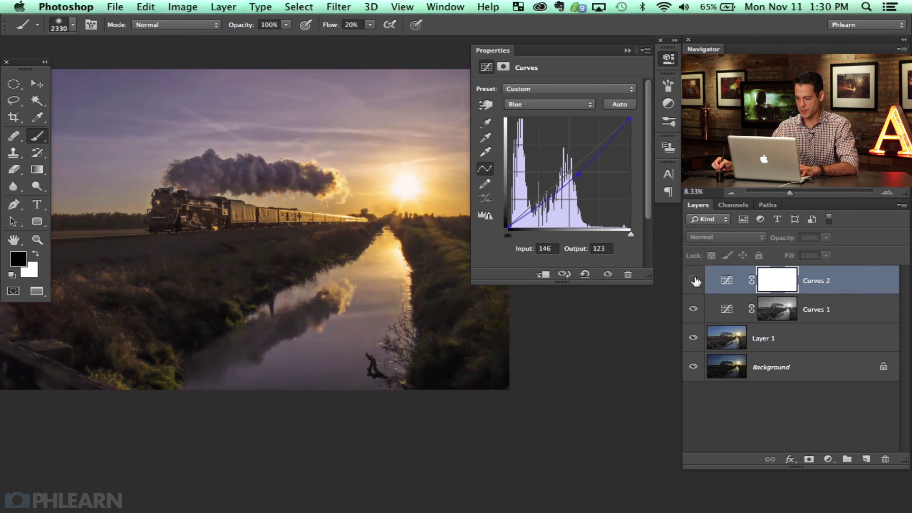
click(692, 281)
Step: Raise the RGB curve midpoint from 137 to 160 to brighten the midtones, then compare
click(526, 106)
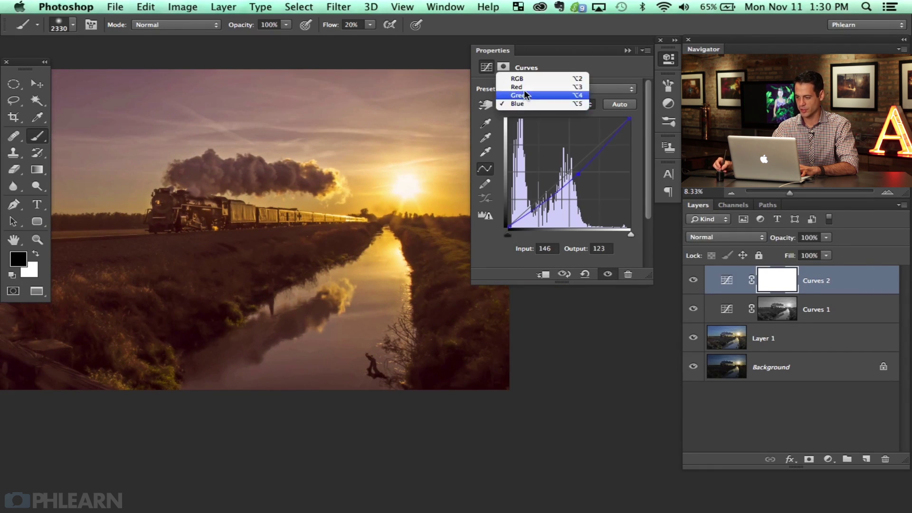
click(522, 97)
click(530, 103)
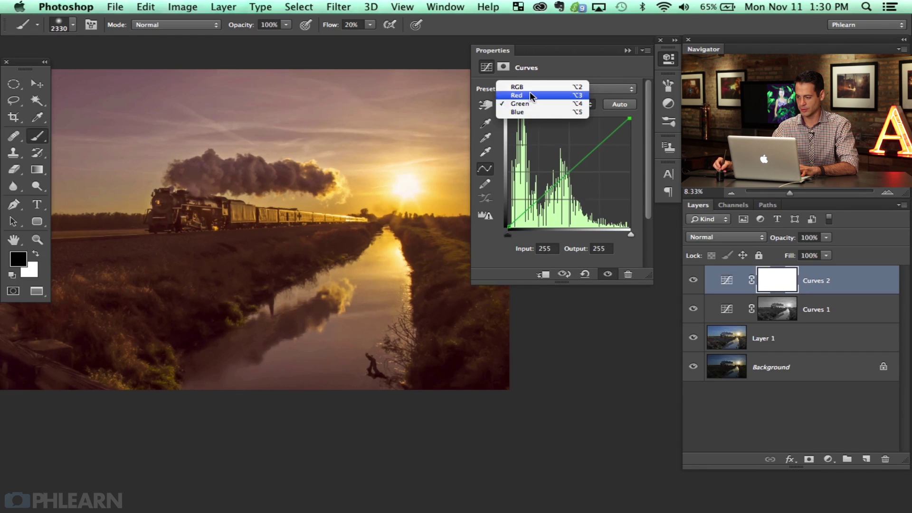
click(529, 90)
drag(578, 164, 573, 158)
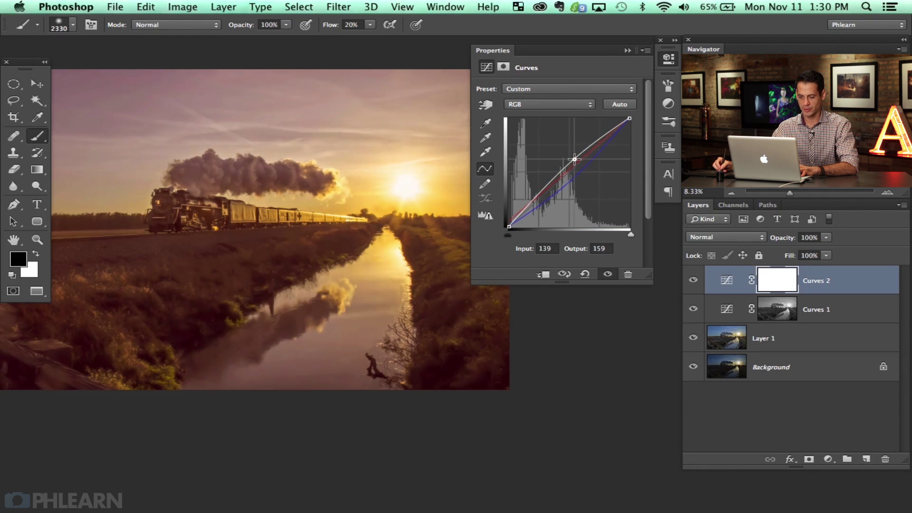
click(693, 288)
click(694, 289)
click(694, 289)
click(695, 289)
click(694, 289)
click(697, 290)
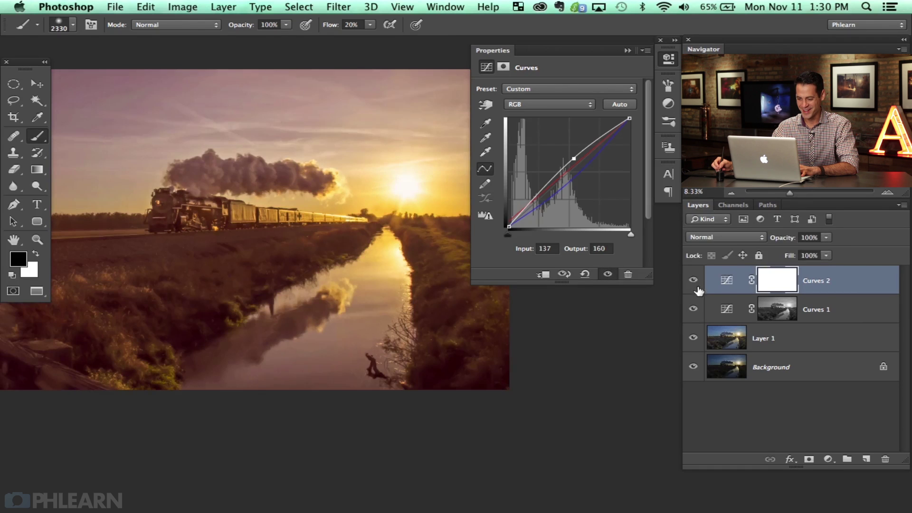
drag(358, 273, 440, 290)
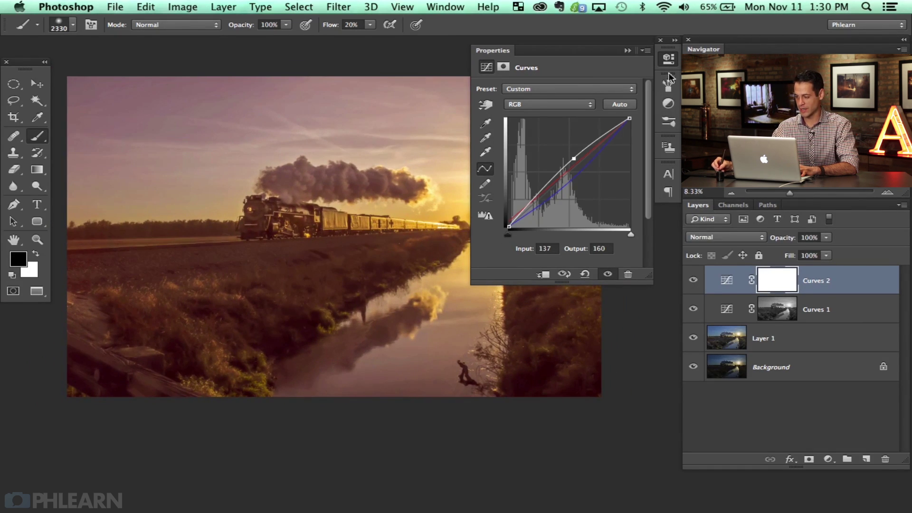
click(669, 76)
Step: Invert the Curves 2 mask to black and set up a white radial Foreground to Transparent gradient
scroll(549, 248, right, 2)
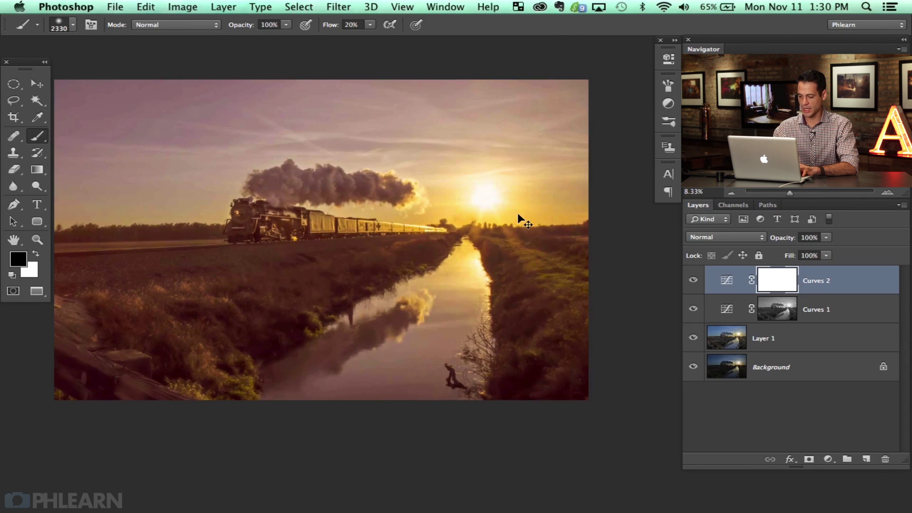
key(super+i)
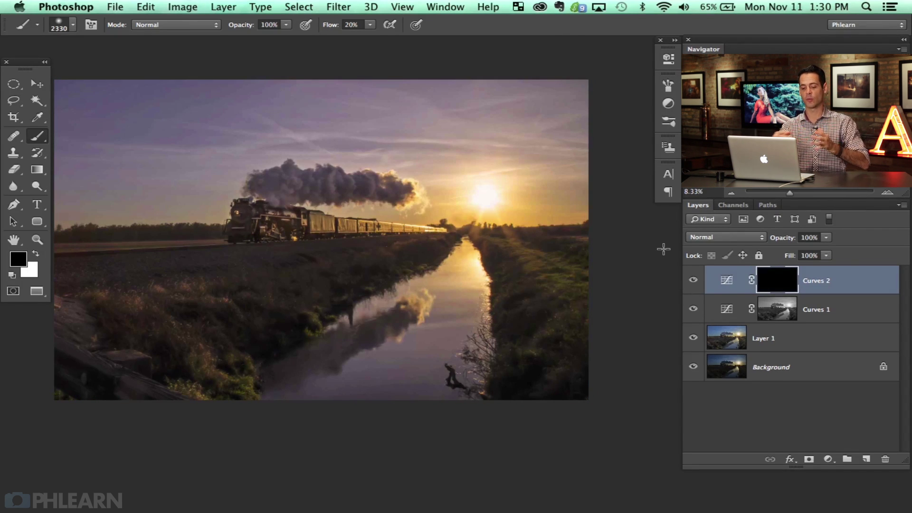
click(36, 171)
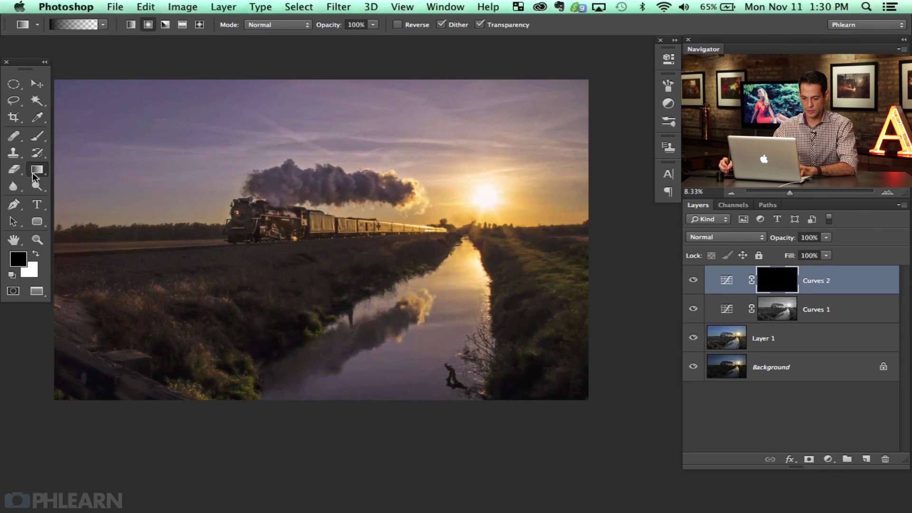
click(149, 25)
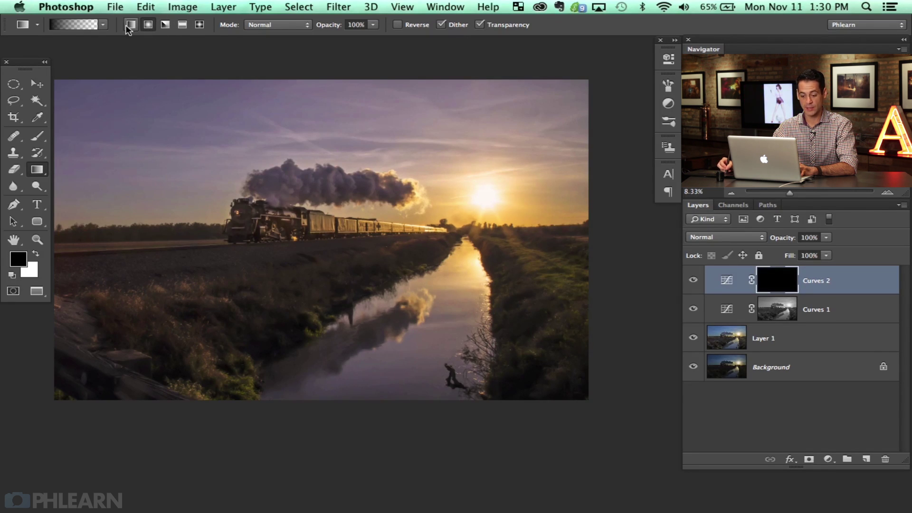
click(68, 23)
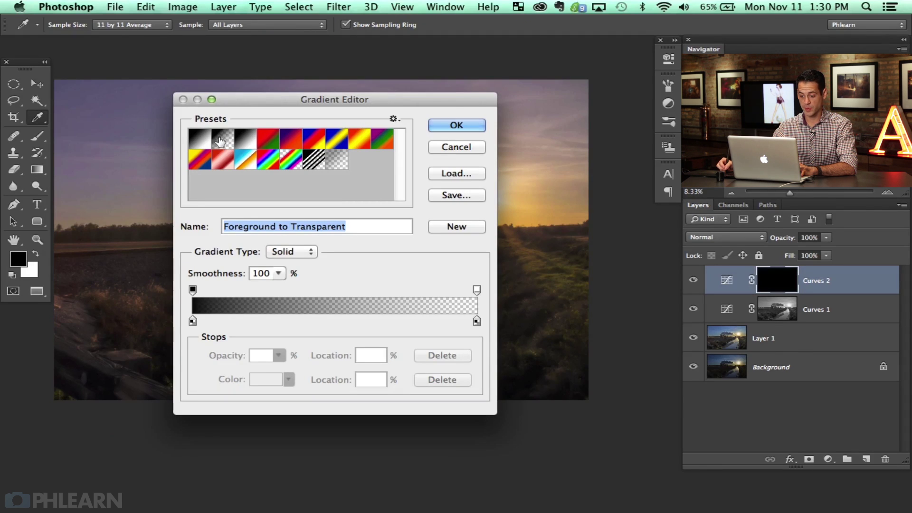
click(455, 125)
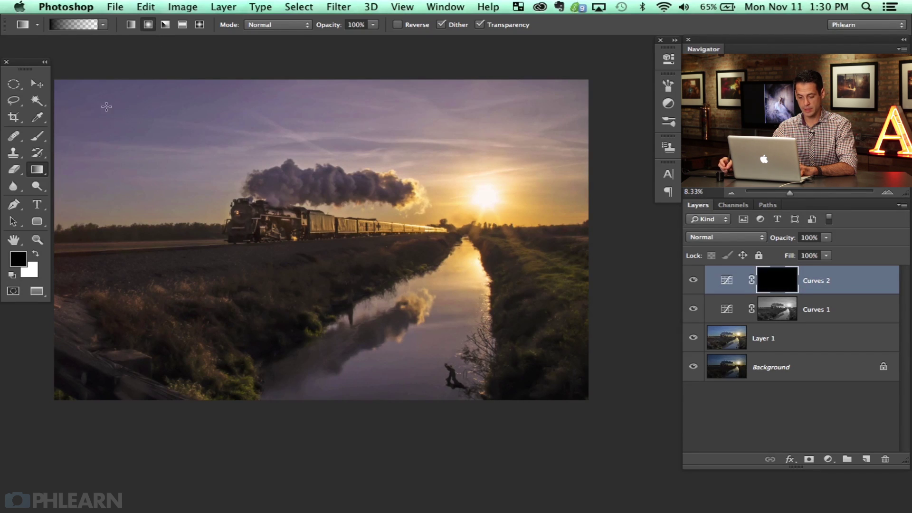
key(x)
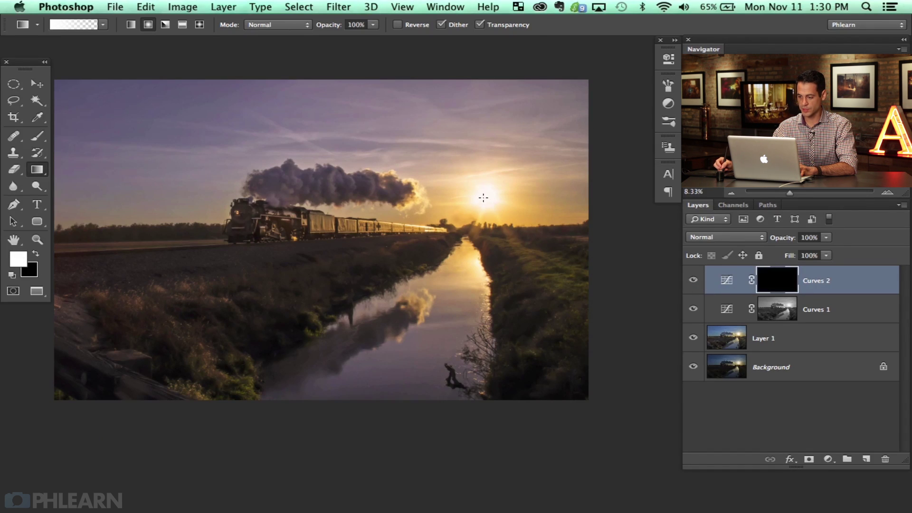
Step: Drag a radial gradient outward from the sun on the mask and compare Curves 2 on and off
drag(466, 212, 285, 272)
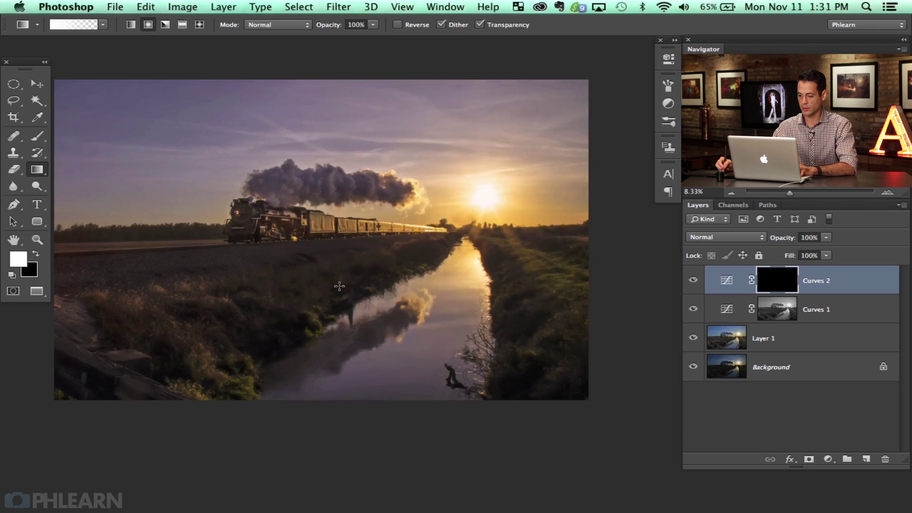
click(694, 281)
click(694, 281)
click(694, 281)
click(694, 281)
click(694, 281)
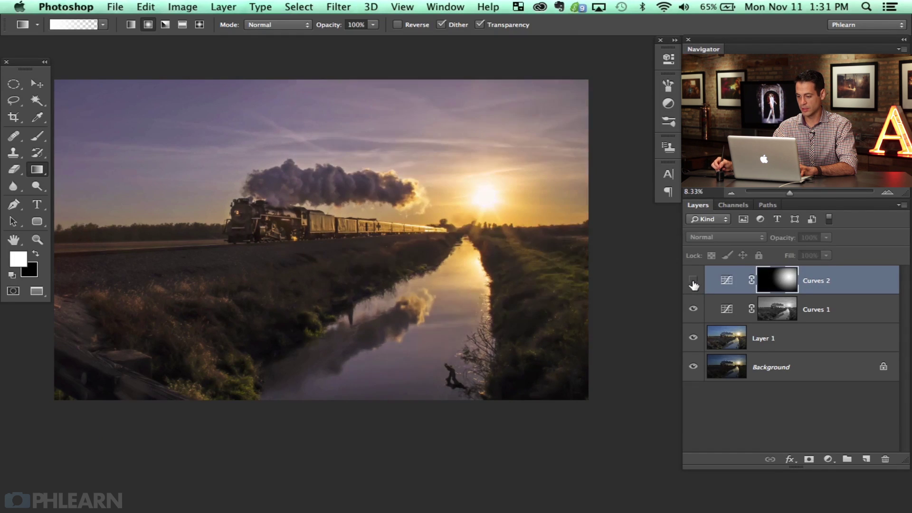
click(694, 281)
Step: Redo the radial sun-glow gradient on the Curves 2 mask and compare the result again
key(super+z)
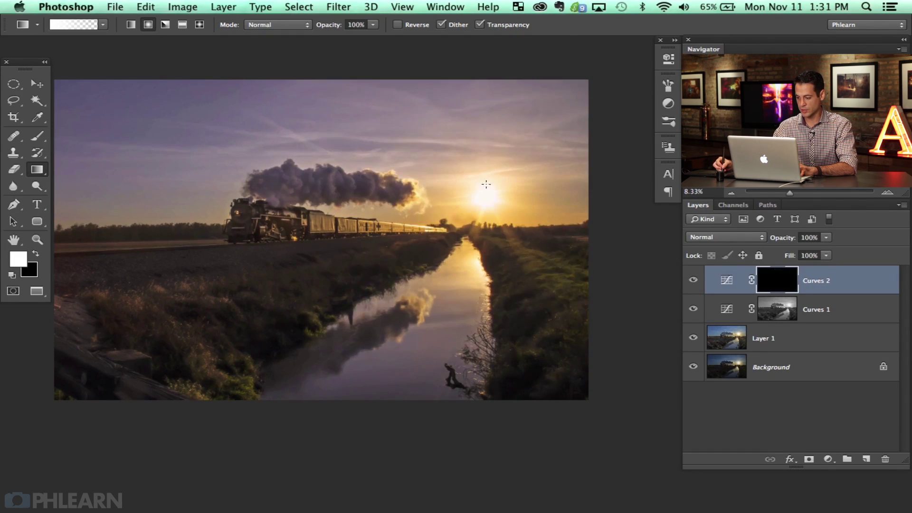
drag(479, 196, 178, 248)
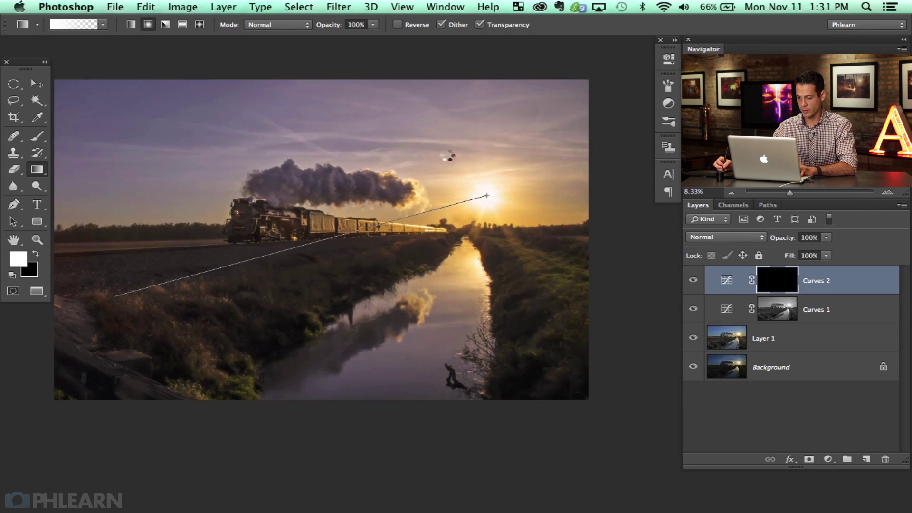
drag(114, 296, 114, 296)
click(693, 280)
click(693, 280)
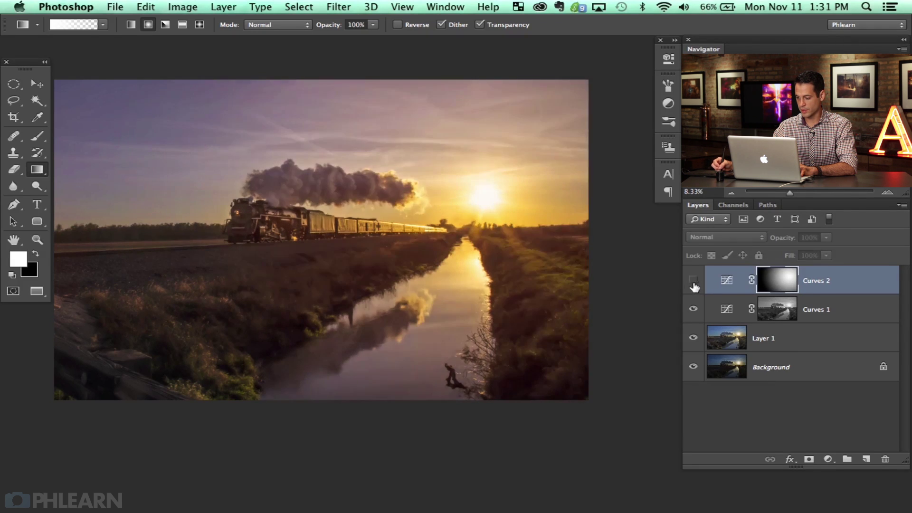
click(694, 281)
click(693, 280)
double_click(726, 281)
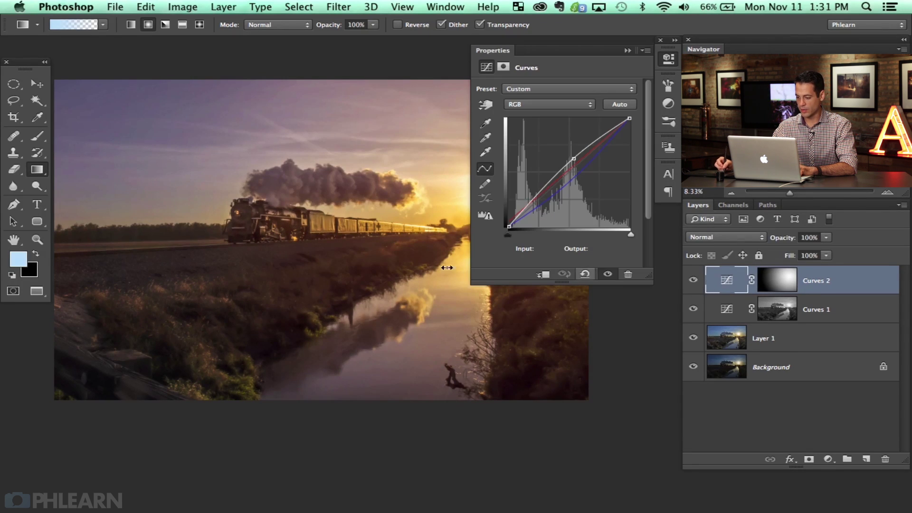
Step: Dismiss the gradient warning and lower the Blue curve of Curves 2 to reduce blue
click(360, 258)
key(Return)
drag(414, 225, 306, 236)
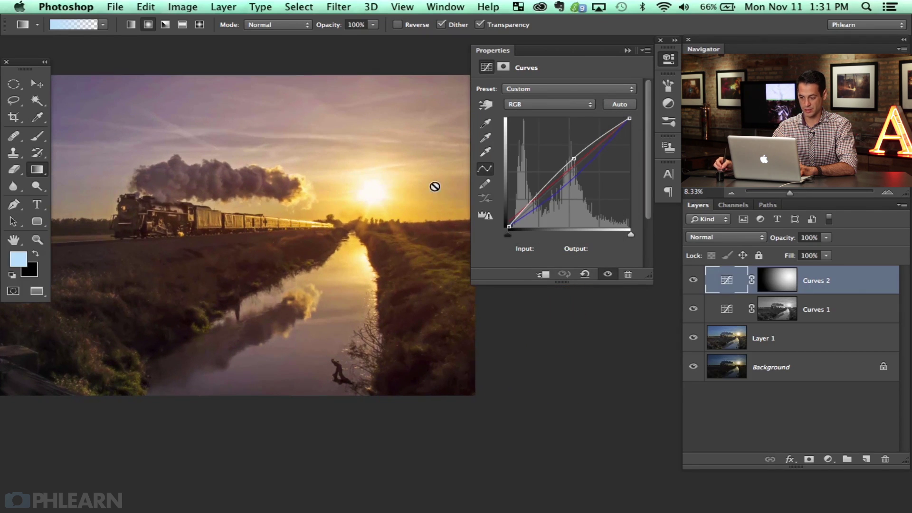
click(540, 103)
click(537, 129)
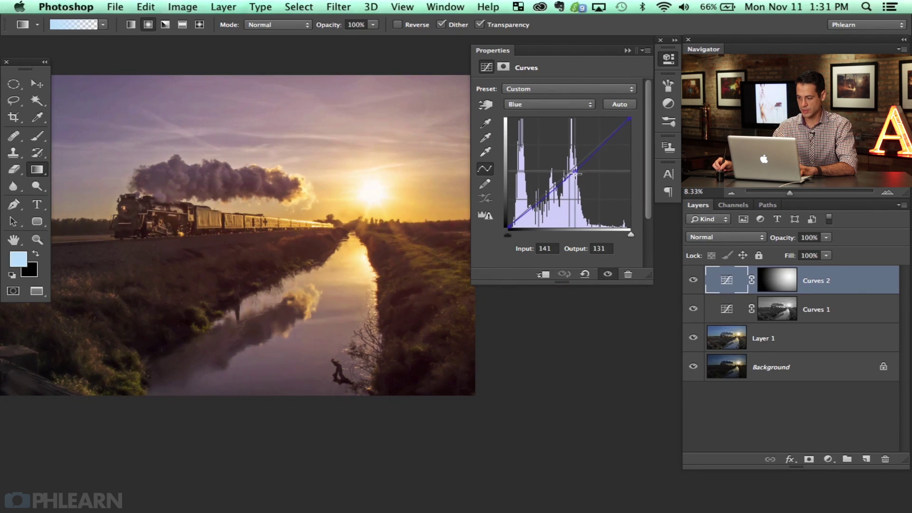
drag(576, 173, 576, 170)
Step: Raise the Red curve and lift the Green curve (141→151) to warm the glow
click(523, 104)
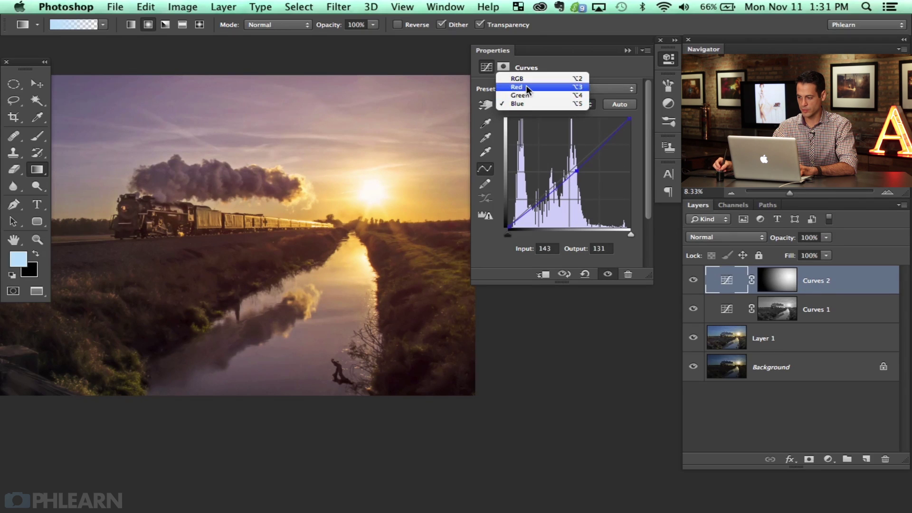
click(530, 87)
drag(574, 170, 571, 163)
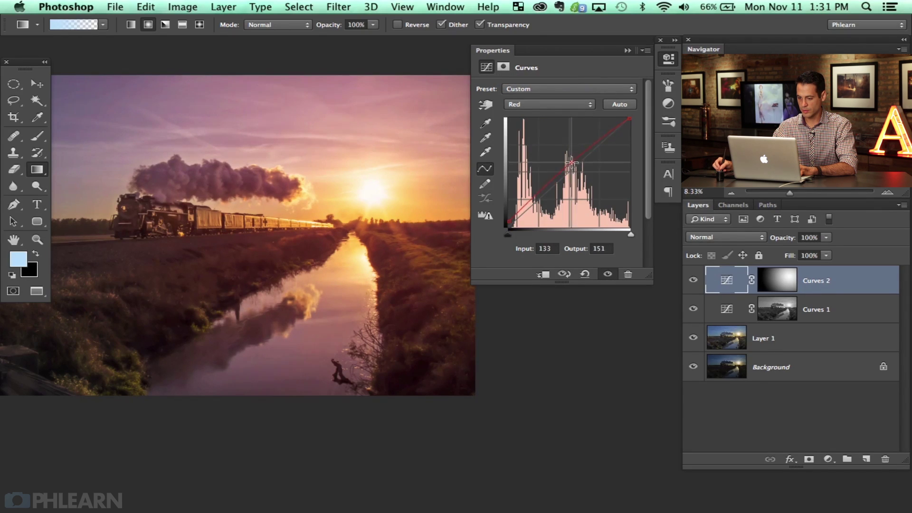
click(529, 106)
click(521, 112)
drag(574, 168, 576, 163)
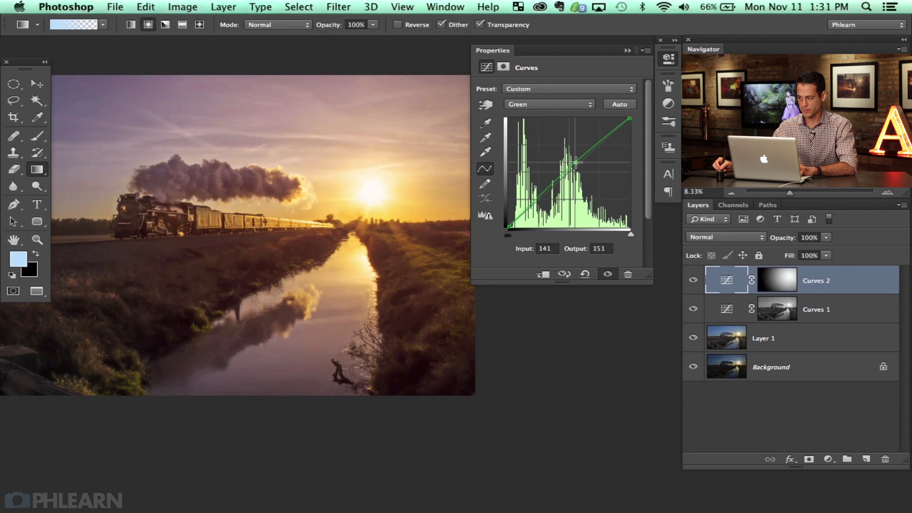
Step: Compare Curves 2 on and off, then lower its opacity to 75%
click(693, 281)
click(693, 280)
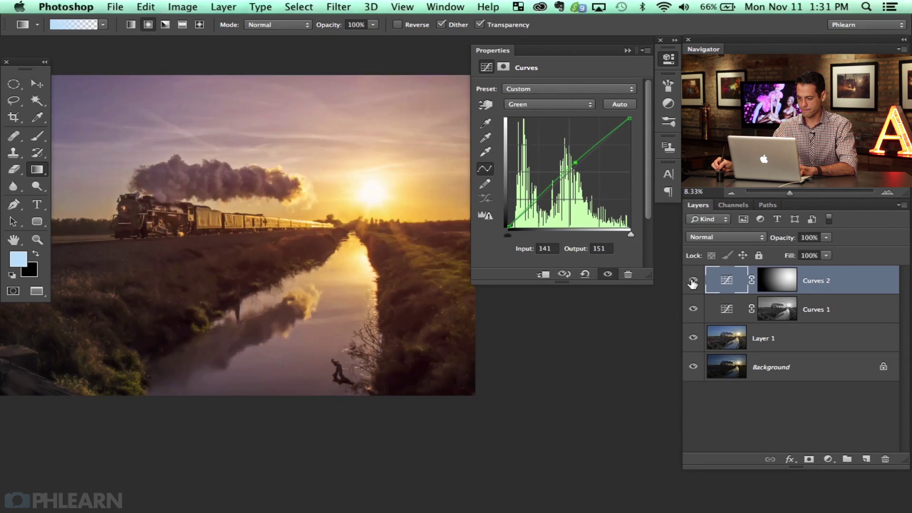
click(693, 281)
click(693, 280)
click(694, 281)
click(693, 280)
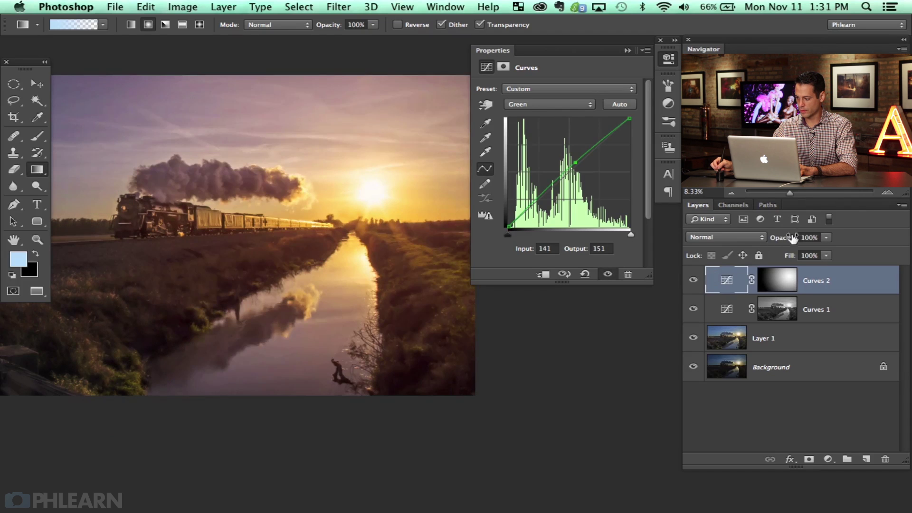
drag(792, 239, 772, 242)
Step: Compare the softened glow again and collapse the Curves properties panel
scroll(348, 236, left, 5)
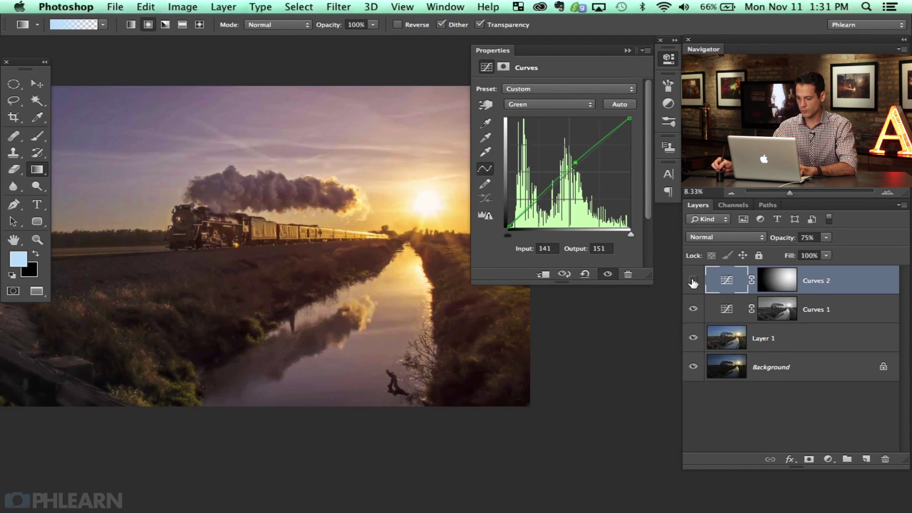
click(693, 281)
click(693, 281)
click(694, 282)
click(693, 281)
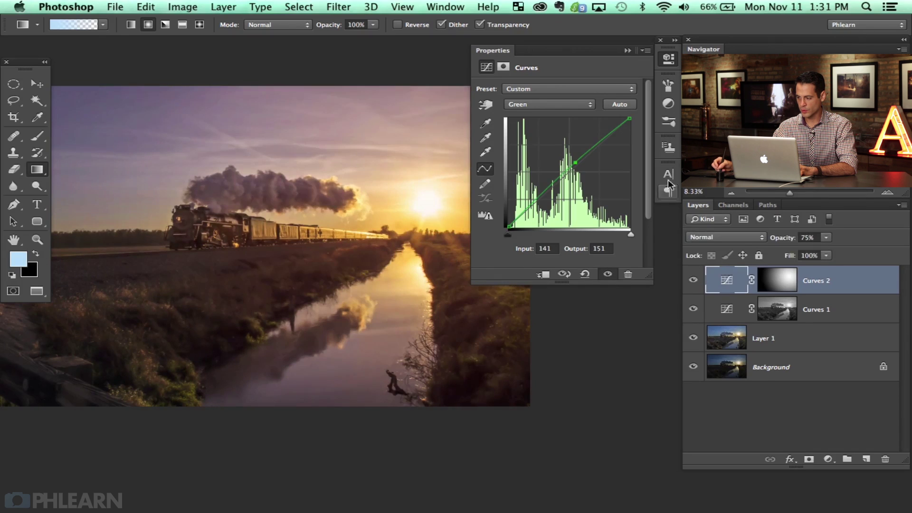
click(668, 58)
scroll(544, 203, left, 5)
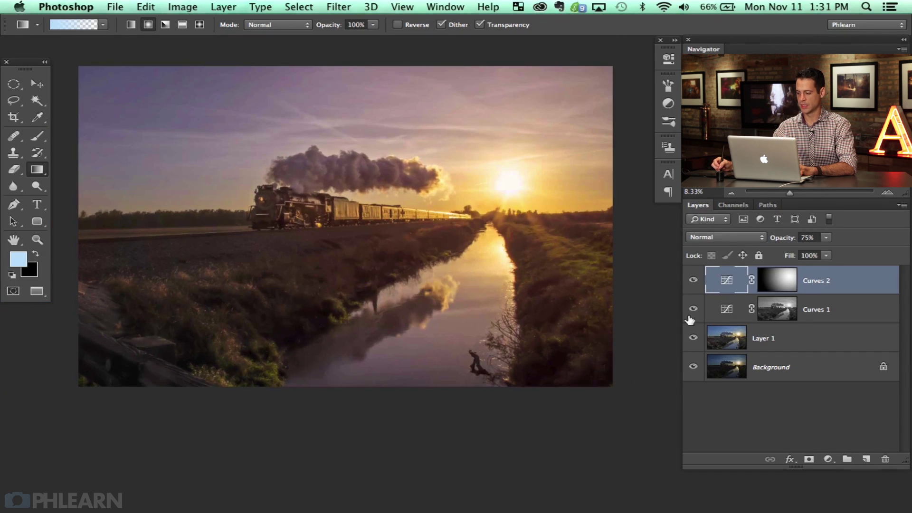
Step: Compare Curves 1 on and off, then raise its Red curve to warm the image
click(693, 309)
click(694, 310)
click(693, 310)
click(693, 310)
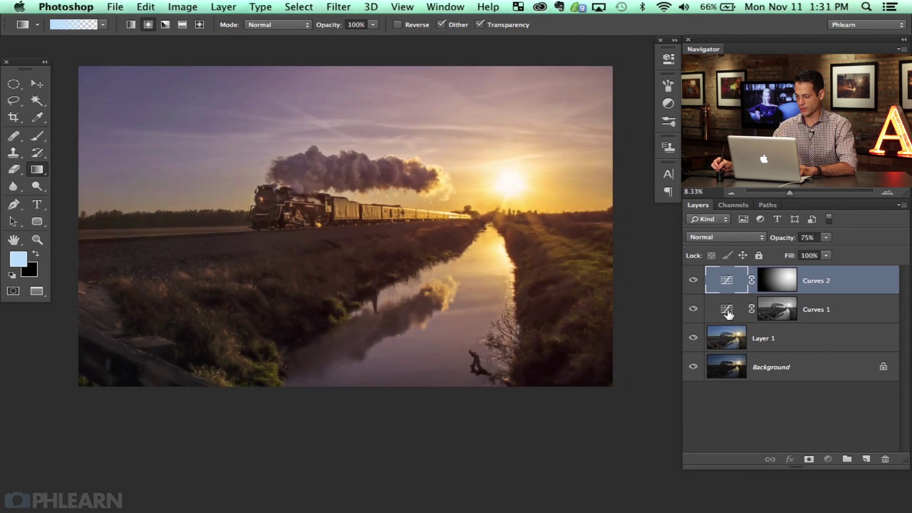
double_click(727, 310)
scroll(371, 214, right, 3)
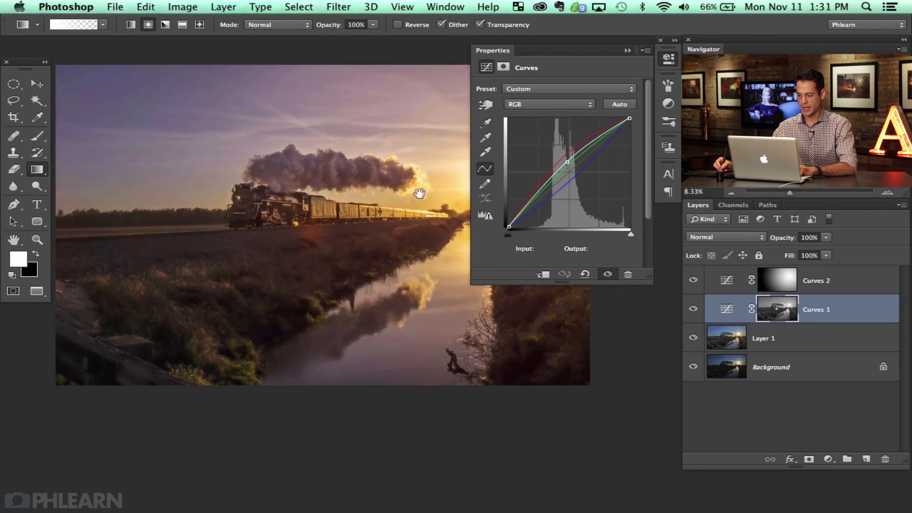
click(549, 104)
click(550, 113)
drag(578, 160, 569, 152)
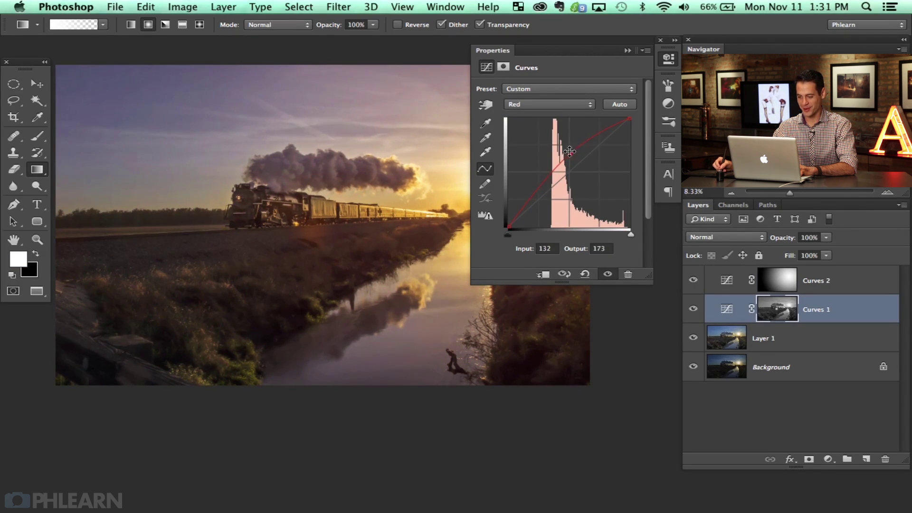
Step: Toggle Curves 1 repeatedly to compare the warmer red curve
click(693, 310)
click(694, 311)
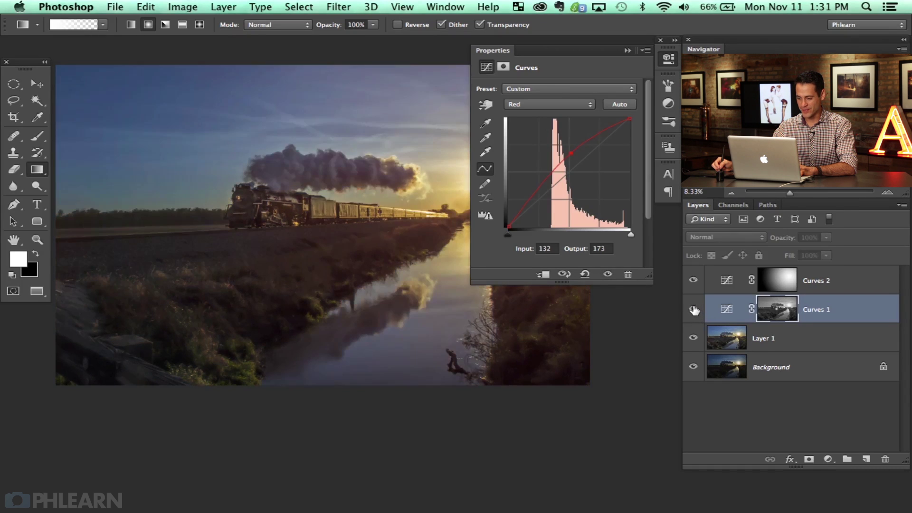
click(694, 310)
click(693, 310)
click(694, 311)
click(694, 310)
click(694, 310)
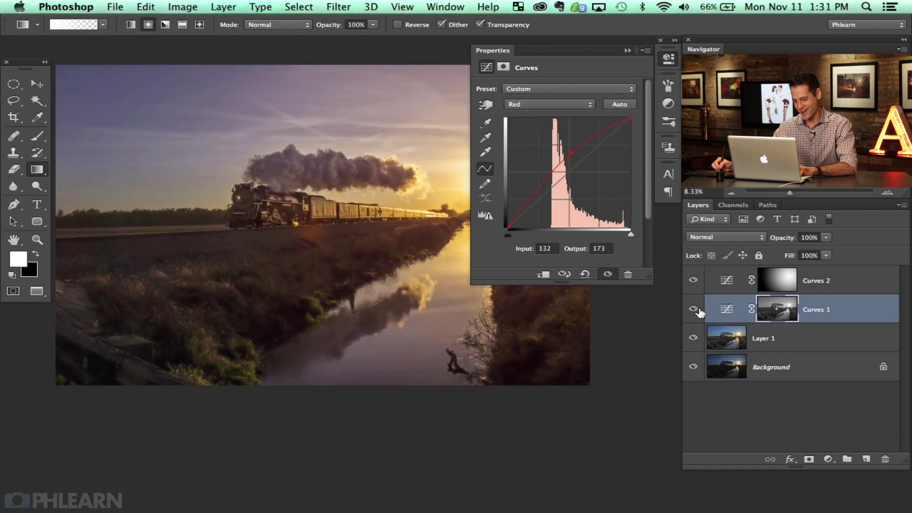
click(694, 310)
click(694, 310)
Step: Lift the Curves 1 Green curve to 122 in, 145 out, close settings and compare
click(518, 106)
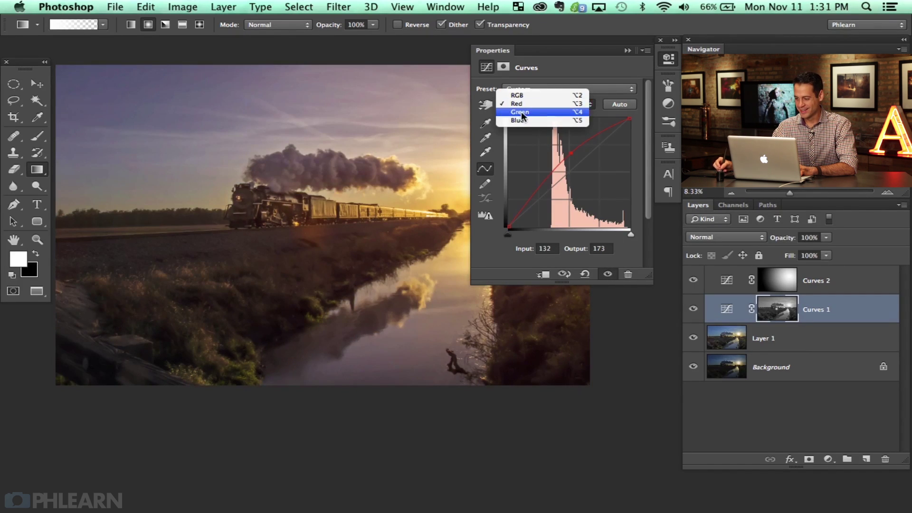
click(520, 115)
drag(565, 172, 567, 165)
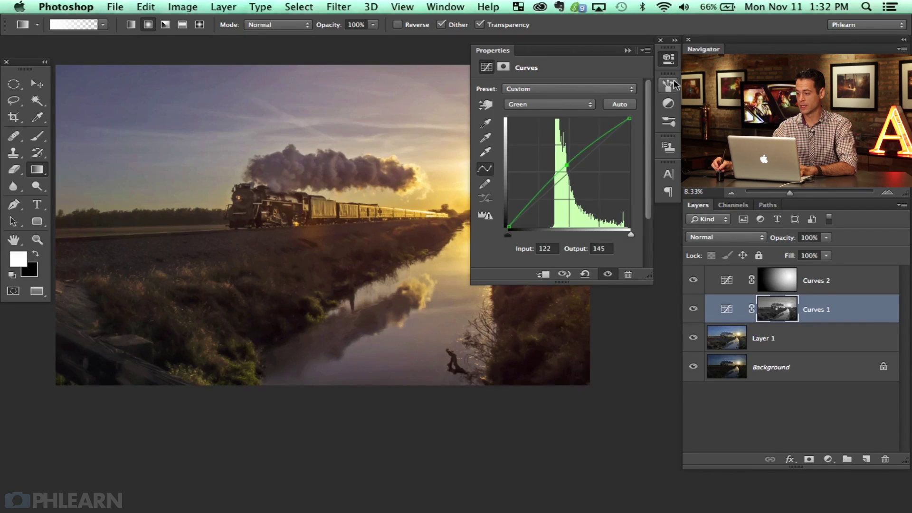
click(667, 65)
click(692, 309)
click(692, 309)
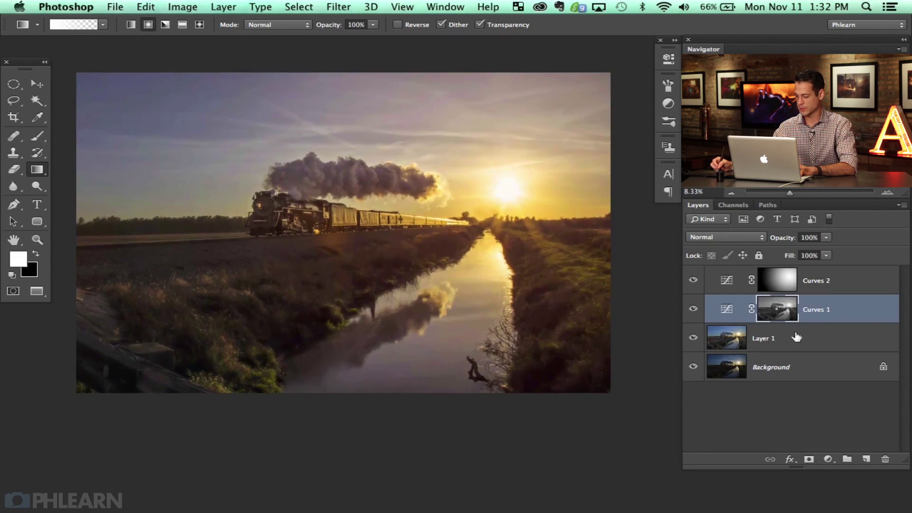
Step: Add a Curves 3 layer above Curves 2 with a curve that darkens the image
click(826, 290)
click(827, 459)
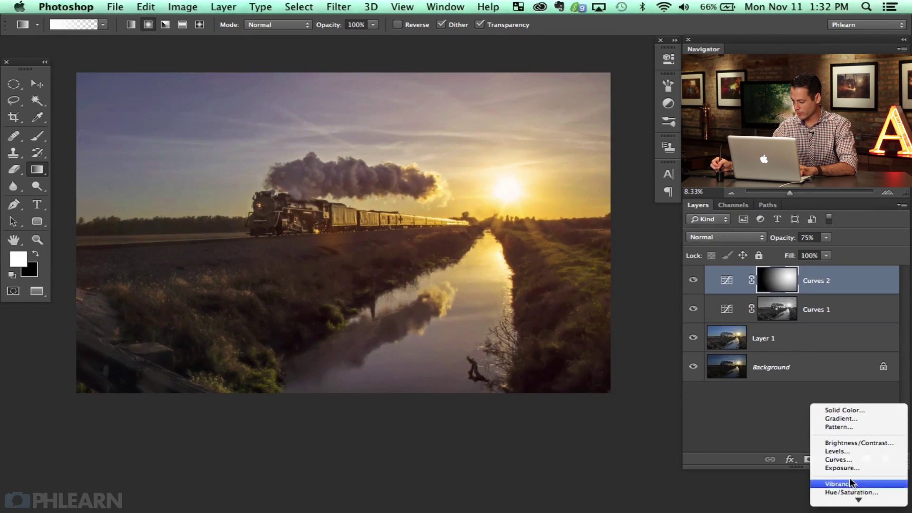
click(835, 459)
drag(576, 164, 586, 183)
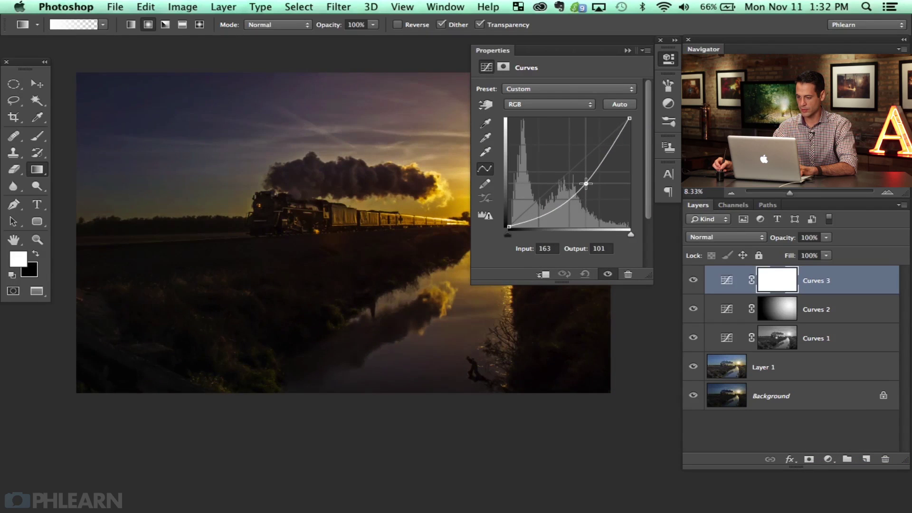
click(668, 57)
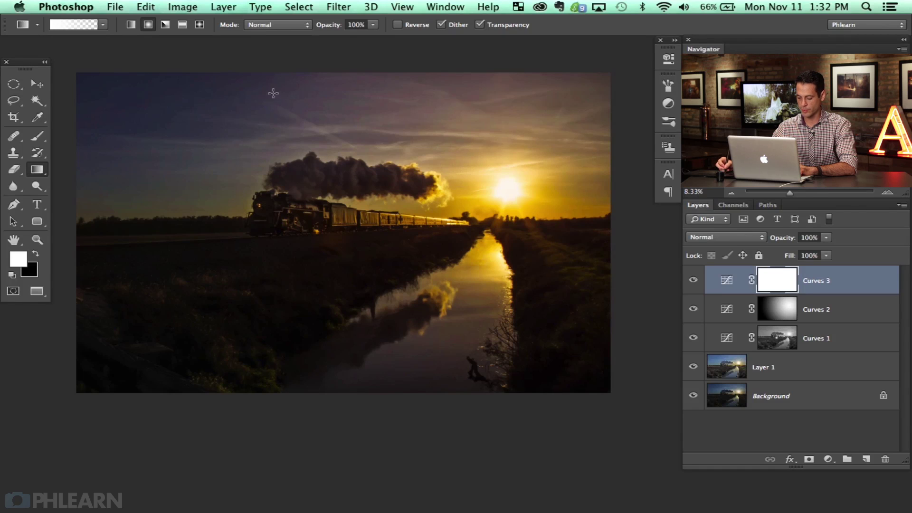
Step: Invert the Curves 3 mask and draw an upward vertical gradient on it
key(super+i)
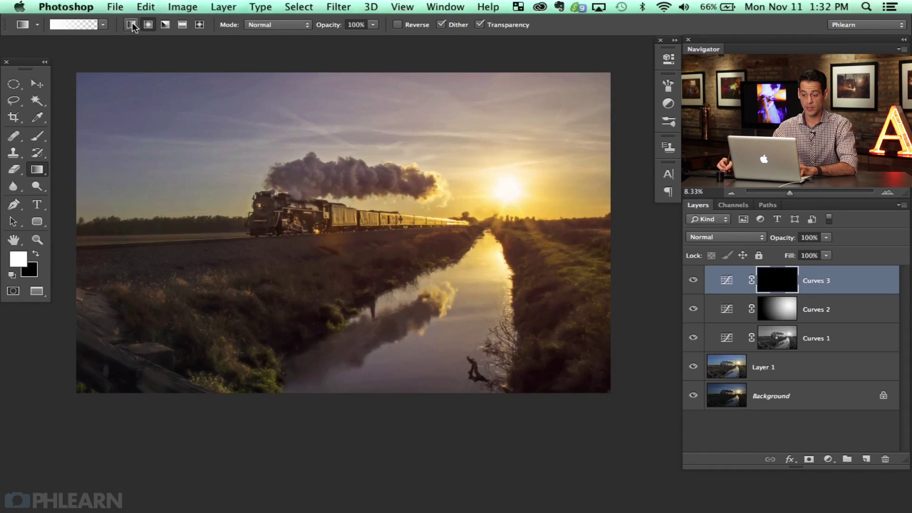
scroll(308, 69, up, 3)
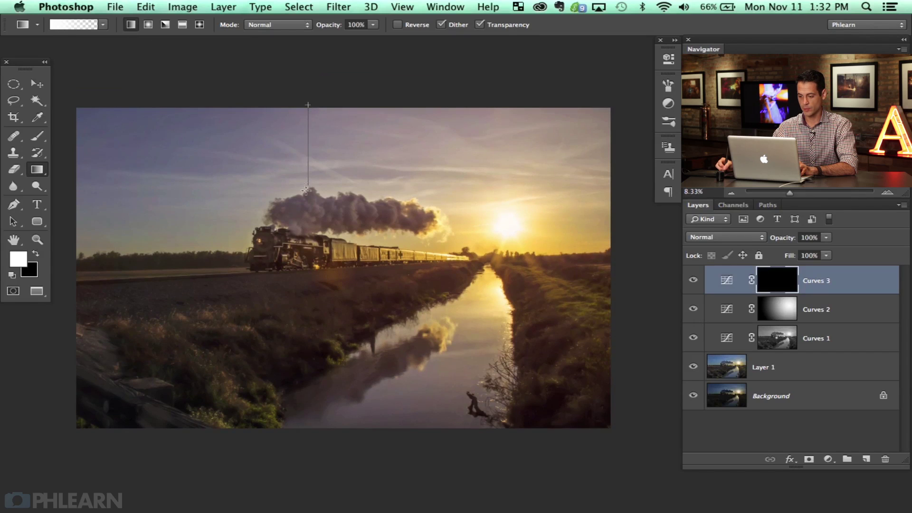
drag(307, 190, 306, 216)
key(super+z)
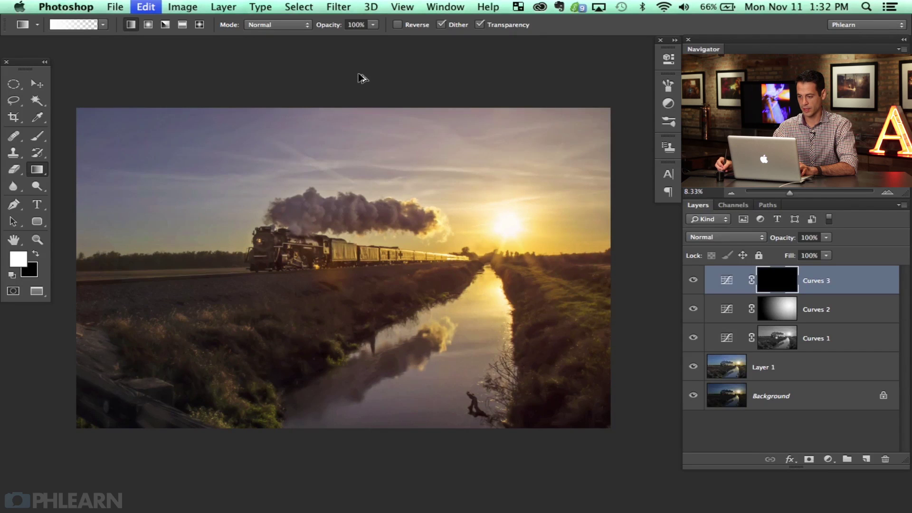
scroll(352, 90, up, 2)
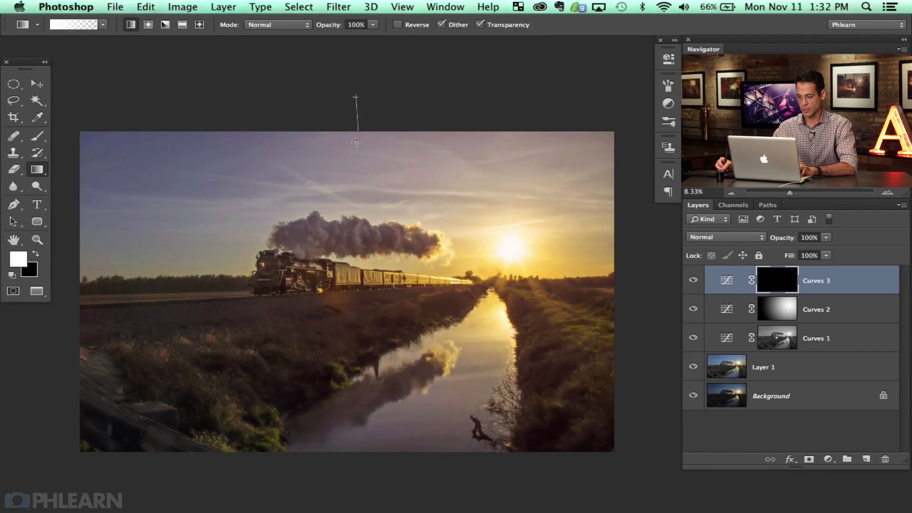
drag(463, 167, 375, 440)
key(ctrl+z)
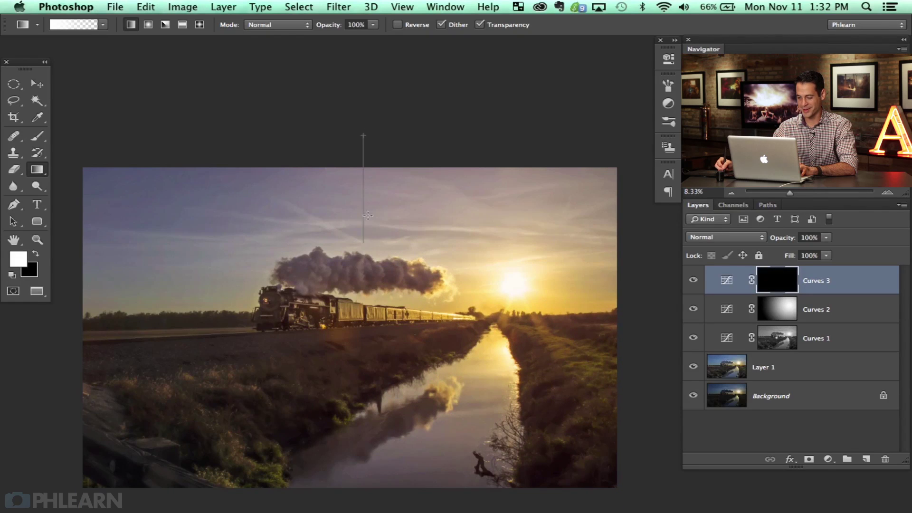
drag(368, 278, 369, 279)
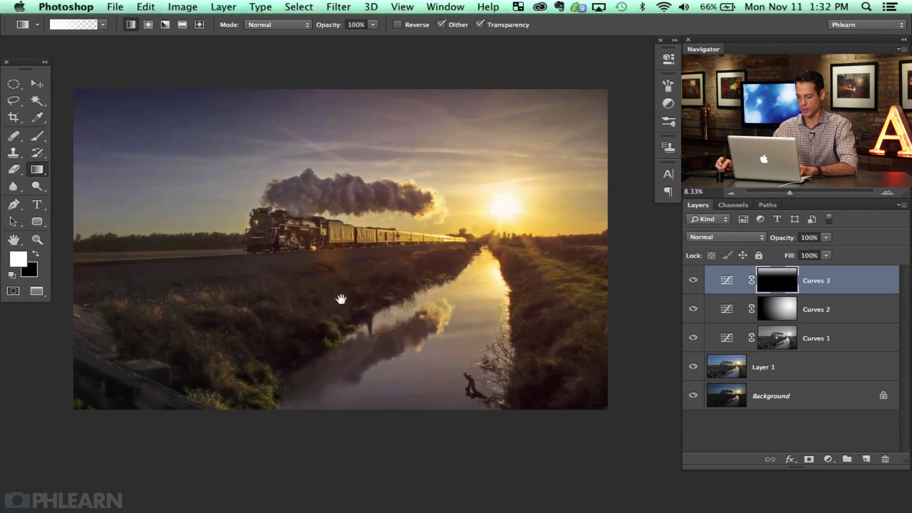
drag(363, 432, 365, 328)
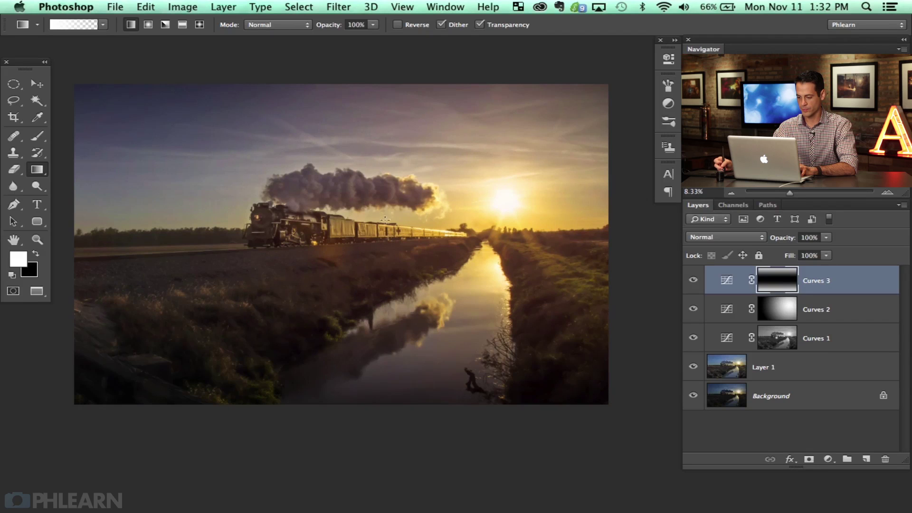
key(ctrl+z)
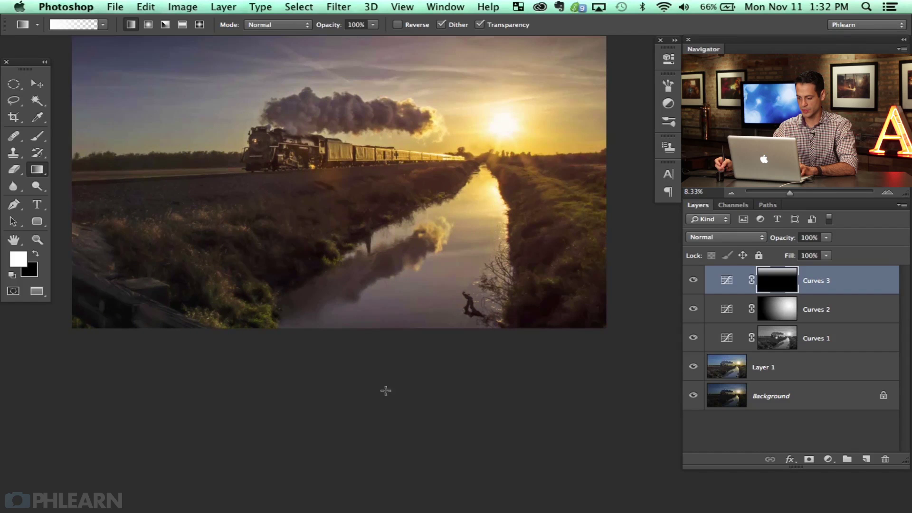
drag(395, 435, 382, 285)
Step: Compare Curves 3 on and off and lower its opacity
drag(354, 226, 532, 299)
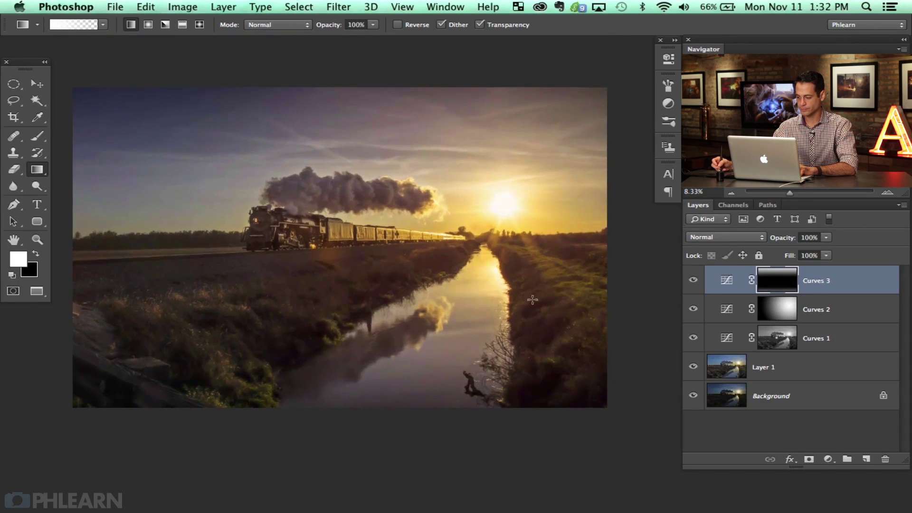
click(693, 281)
click(693, 281)
click(694, 281)
click(693, 280)
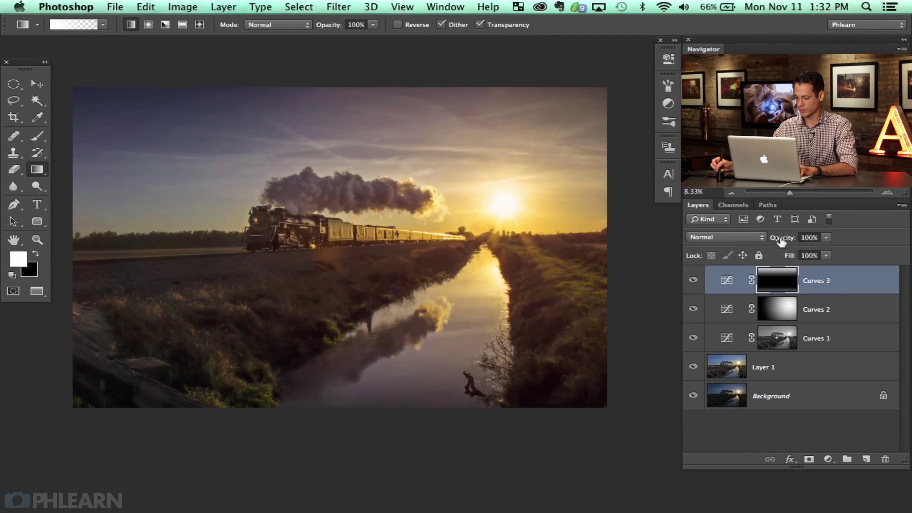
drag(776, 239, 770, 240)
click(693, 280)
click(692, 280)
Step: Set Curves 3 to Overlay blending at about 65% opacity
click(717, 237)
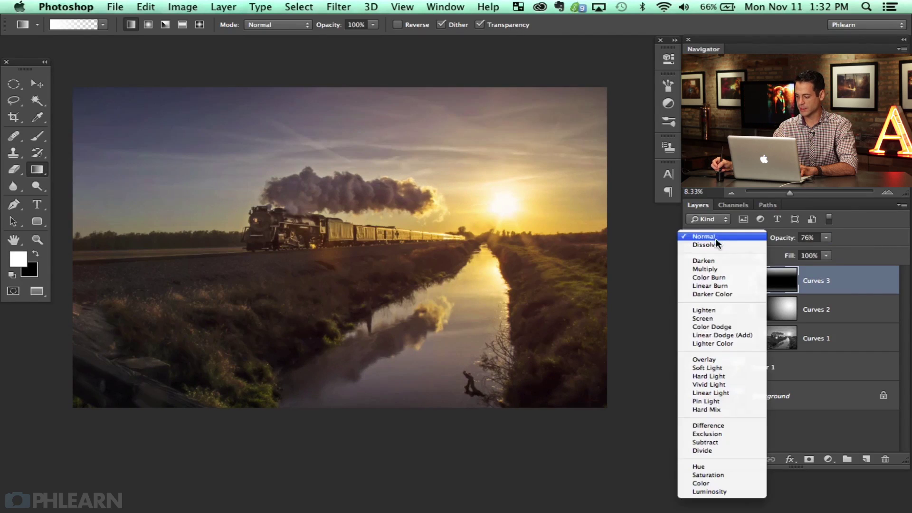
click(712, 359)
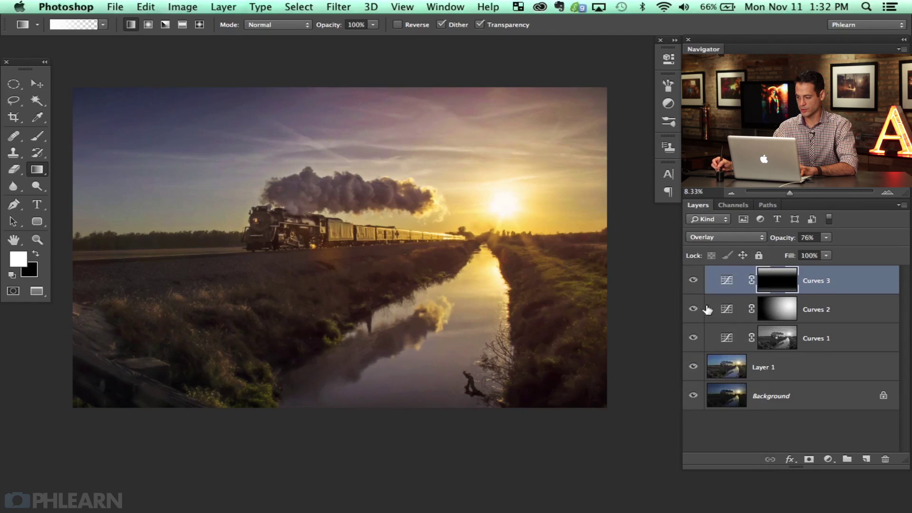
click(693, 280)
click(693, 280)
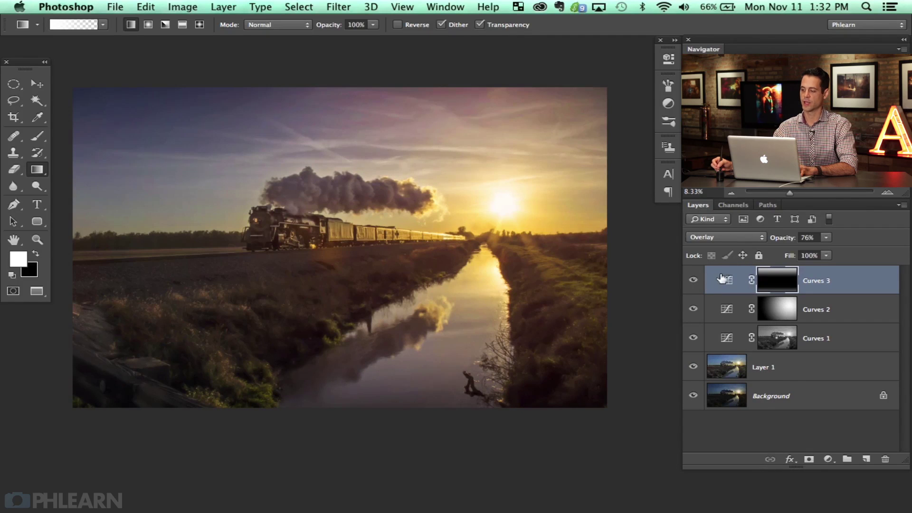
drag(784, 240, 779, 241)
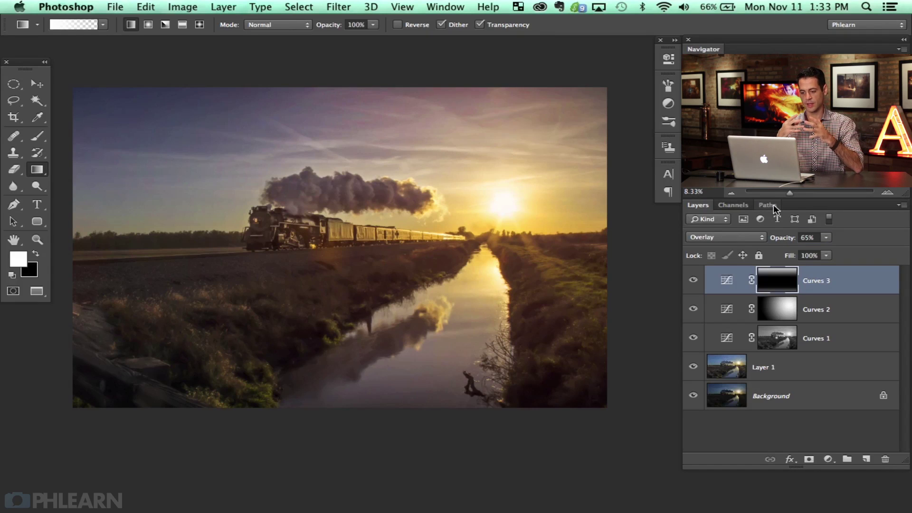
key(super+equal)
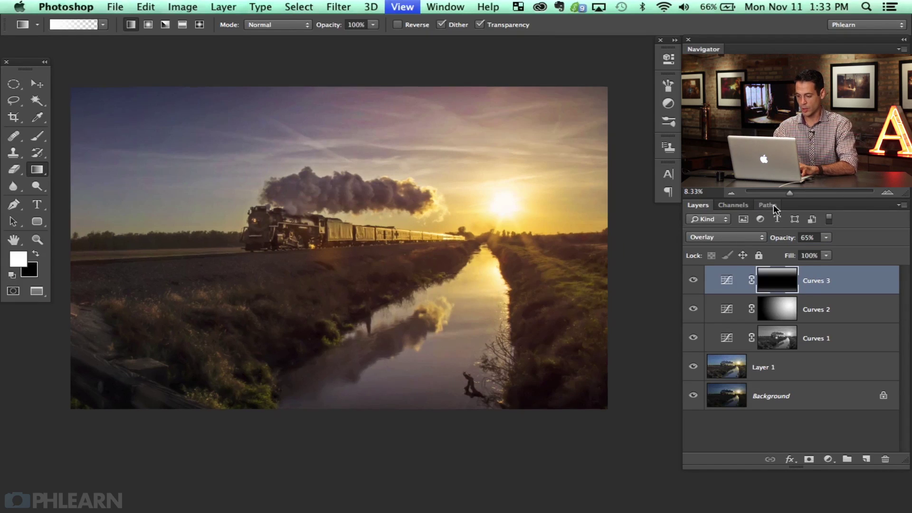
key(super+equal)
scroll(413, 390, up, 10)
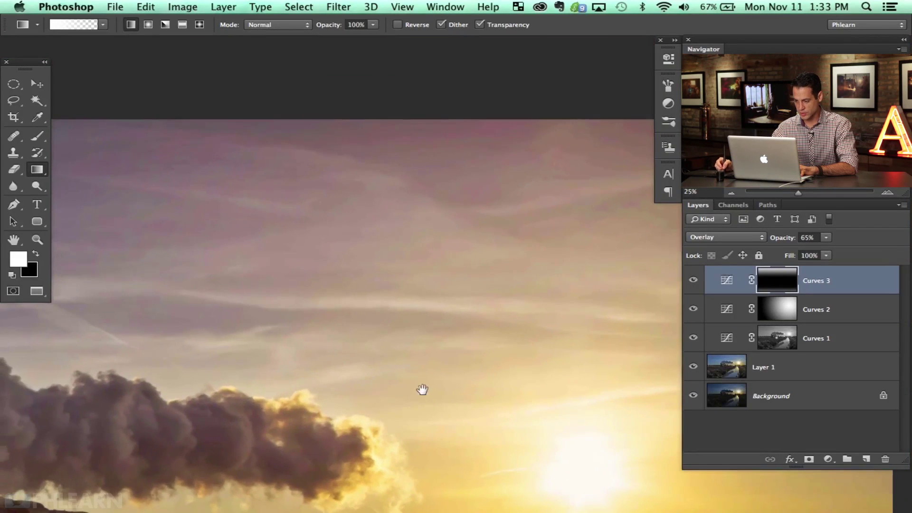
scroll(430, 272, up, 3)
scroll(430, 272, right, 5)
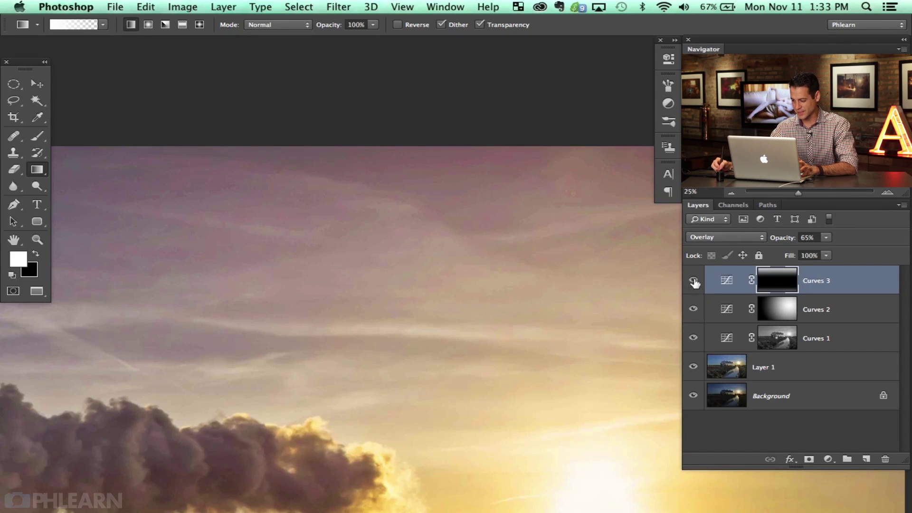
mouse_move(694, 282)
mouse_down()
mouse_move(700, 338)
mouse_move(693, 284)
mouse_up()
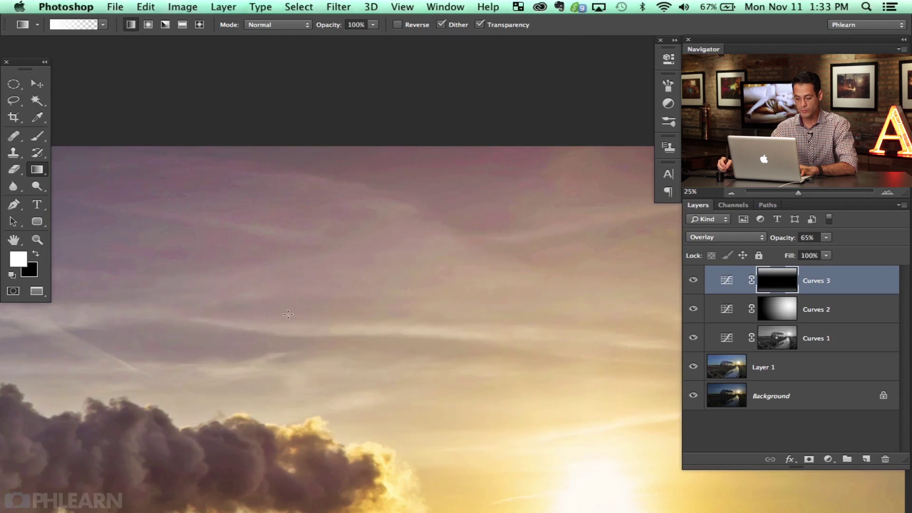
scroll(275, 292, down, 3)
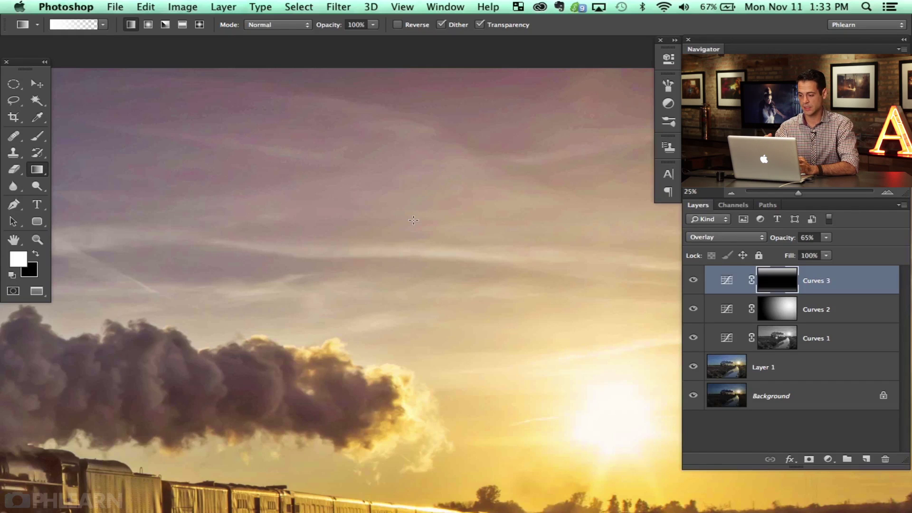
drag(576, 191, 316, 201)
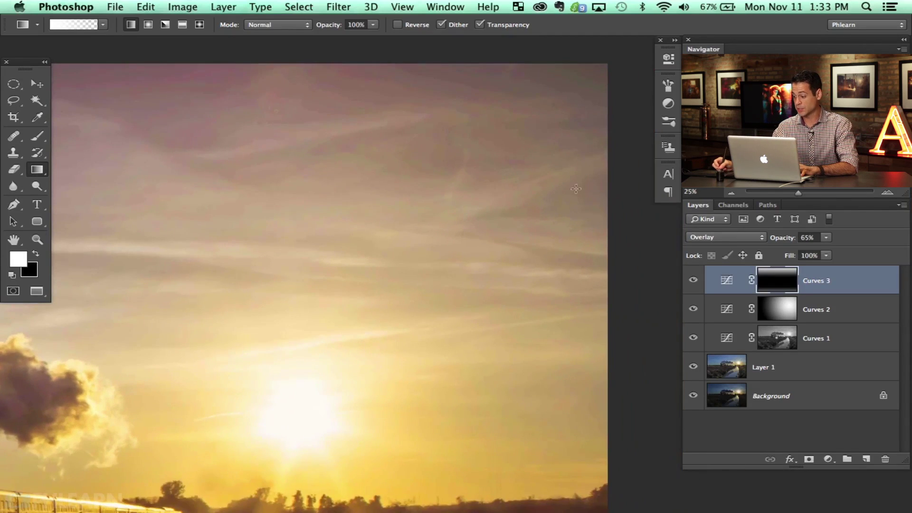
key(super+minus)
key(super+minus)
key(super+minus)
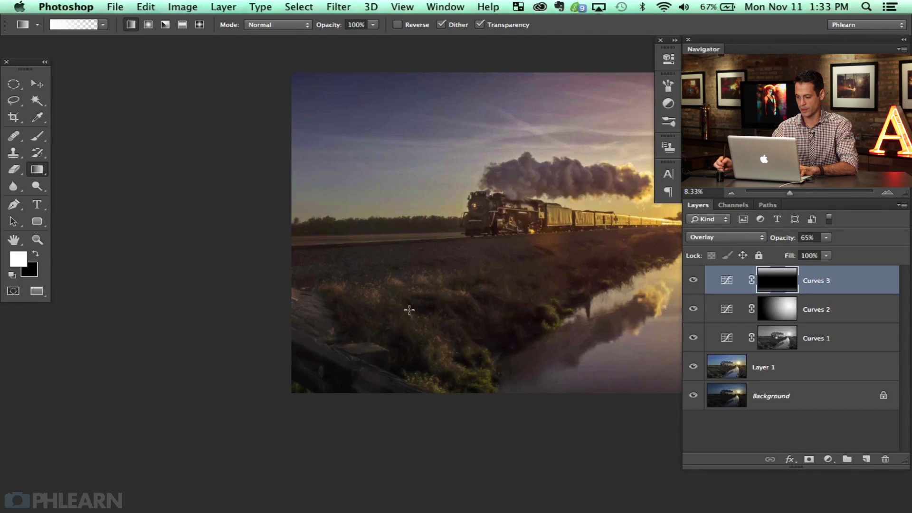
drag(408, 310, 338, 274)
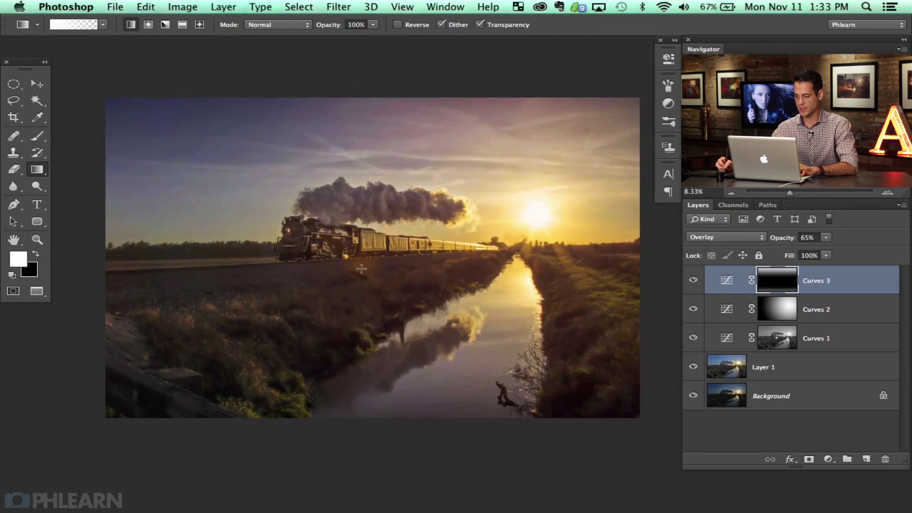
Step: Toggle Curves 3 and Curves 2 on and off to compare their effects
click(692, 281)
click(693, 282)
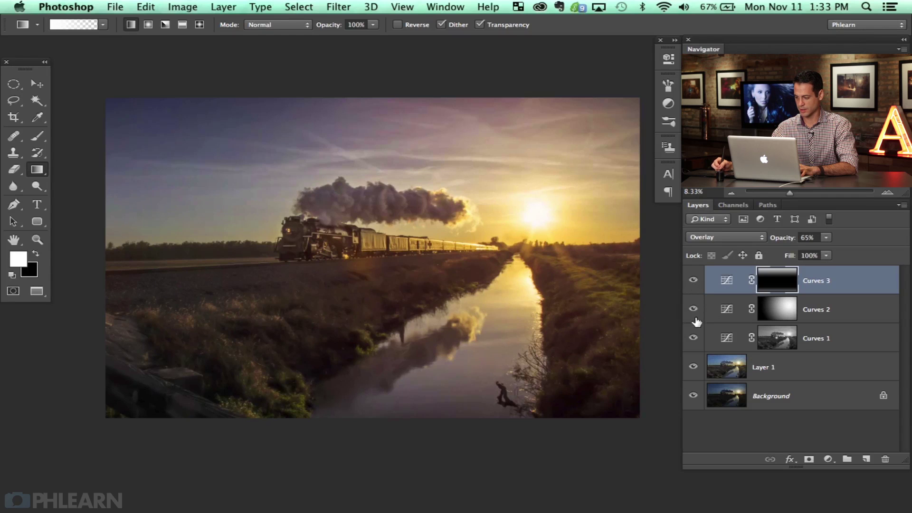
click(694, 312)
click(695, 313)
click(696, 313)
click(697, 316)
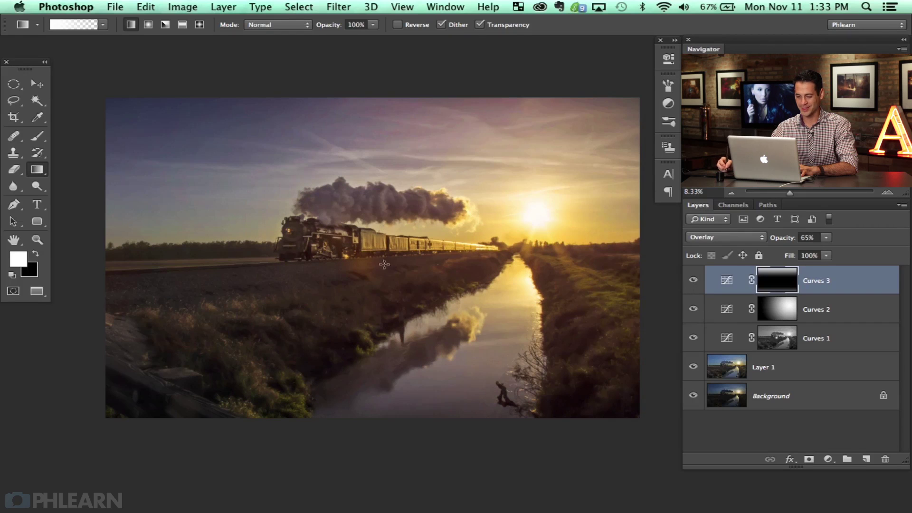
Step: Add Curves 4, brightening RGB (96→135), raising Red and lowering Blue (149→132)
click(828, 459)
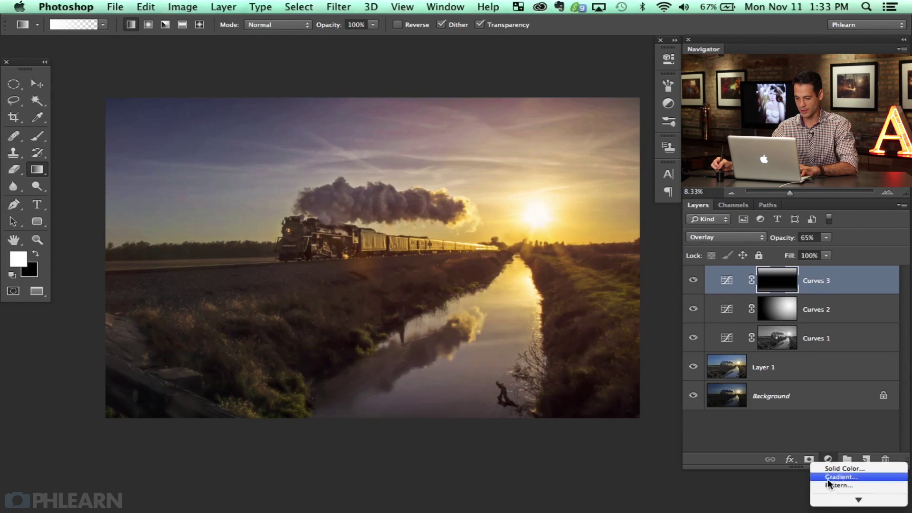
scroll(840, 473, down, 3)
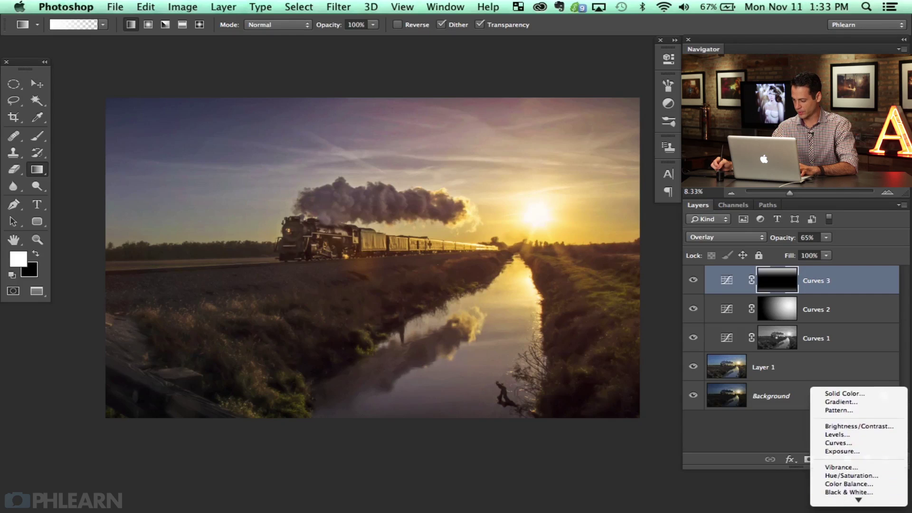
click(837, 426)
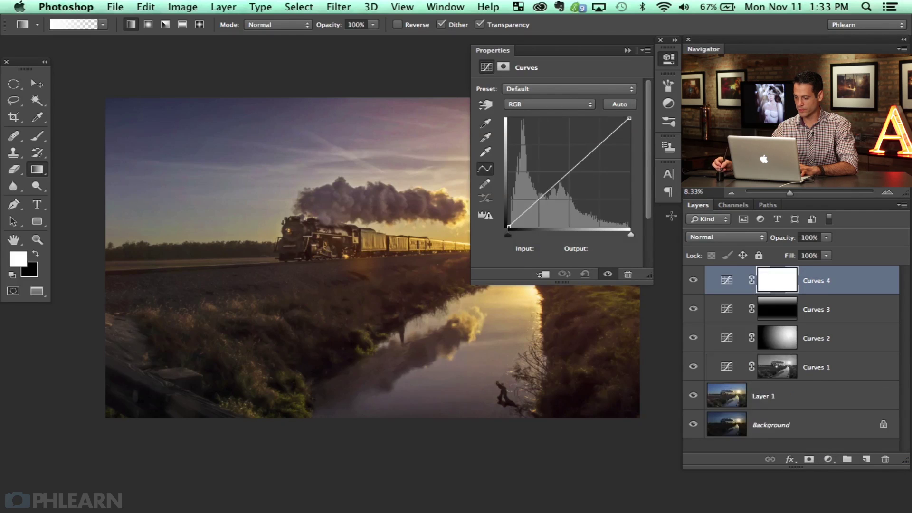
drag(555, 171, 580, 170)
click(529, 104)
click(528, 111)
click(534, 104)
click(536, 120)
key(super+equal)
scroll(415, 299, left, 5)
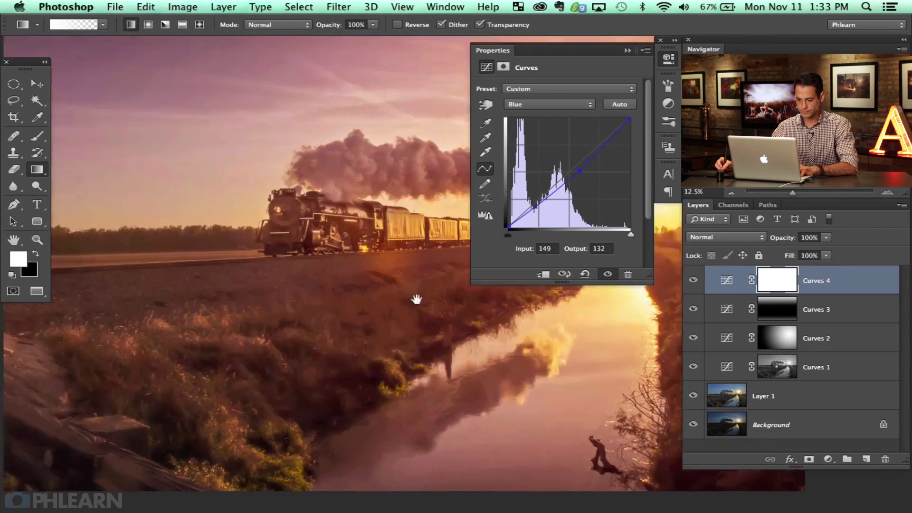
click(14, 100)
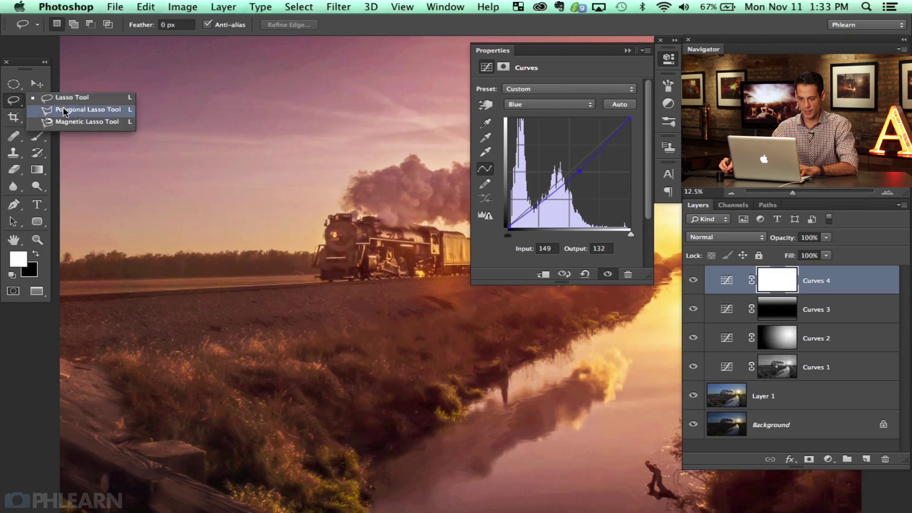
Step: Outline a thin beam-shaped strip leftward from the headlamp with the Polygonal Lasso
click(80, 105)
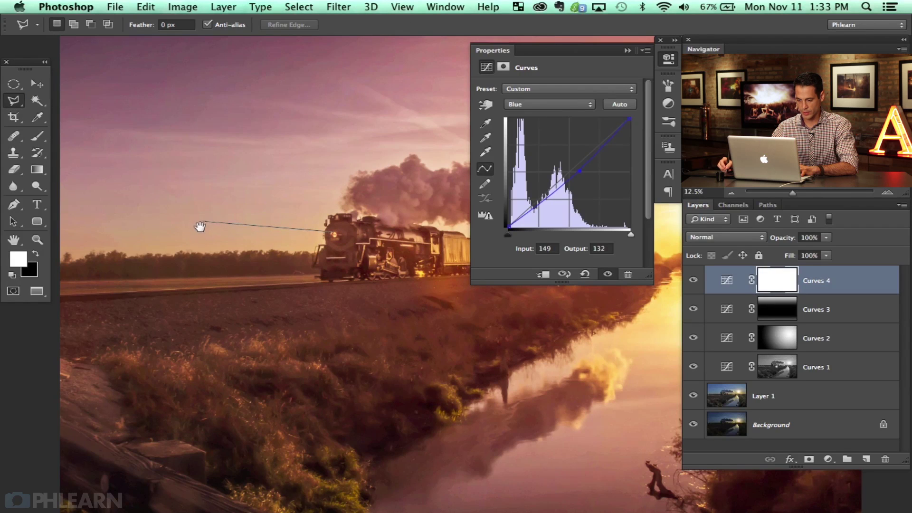
drag(199, 226, 236, 230)
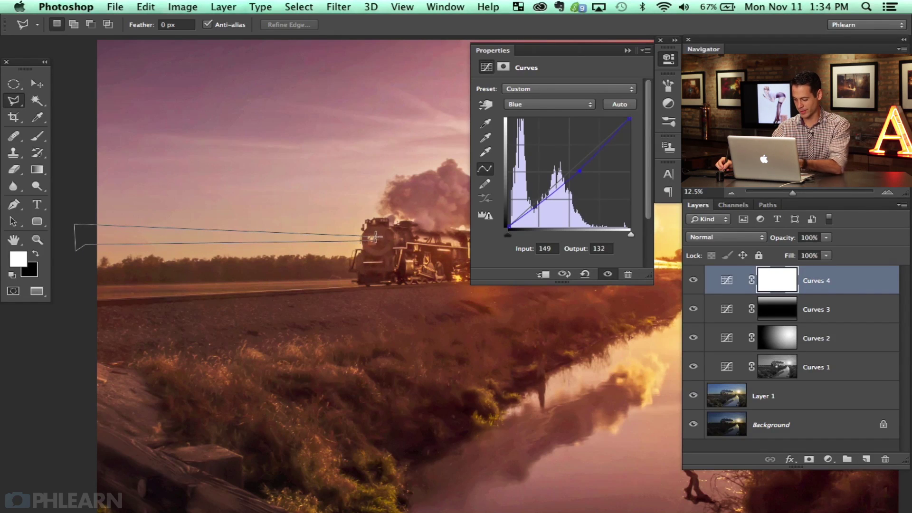
double_click(374, 240)
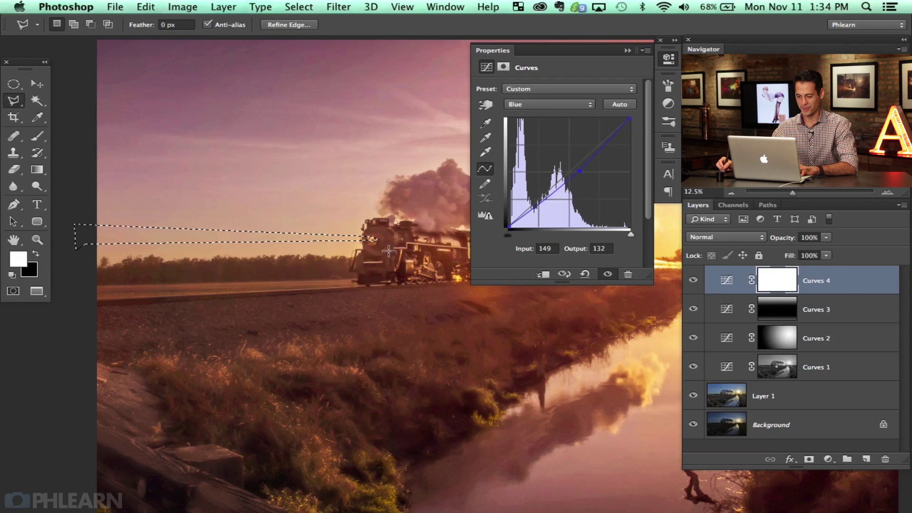
scroll(399, 291, left, 1)
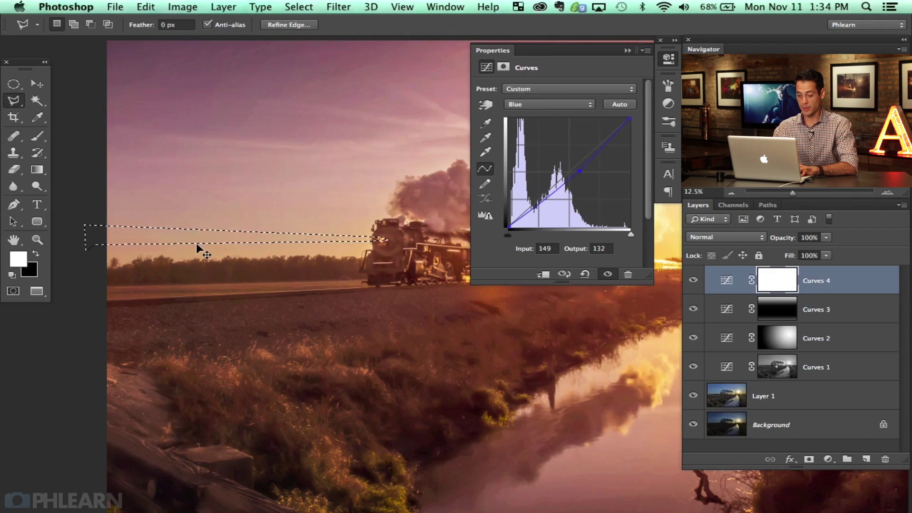
Step: Fill the strip black on the Curves 4 mask, deselect, and invert the mask
key(super+BackSpace)
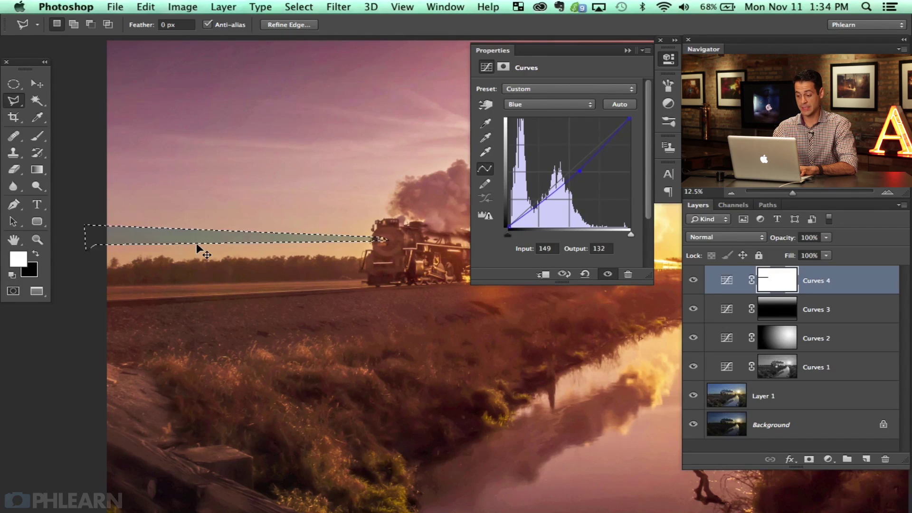
key(super+d)
key(super+i)
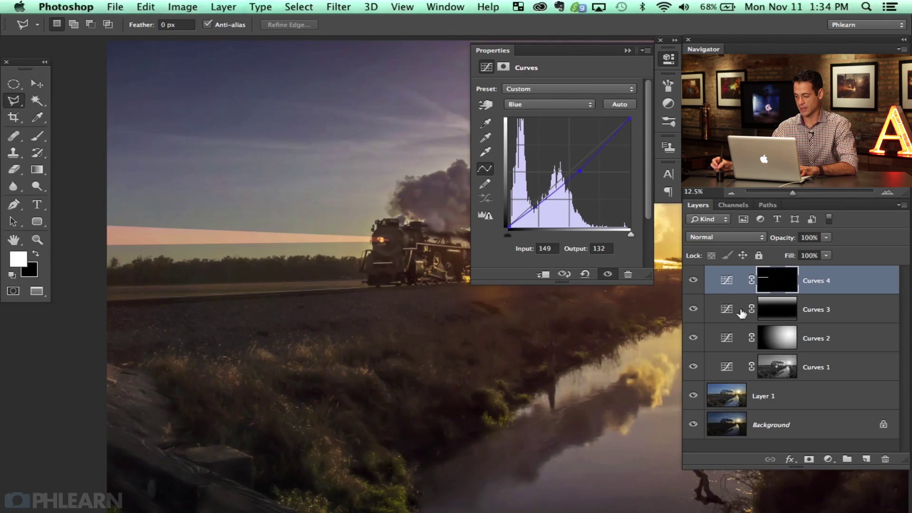
Step: Move the beam's Blue curve point to about 163/135 and compare the beam on and off
click(692, 280)
click(693, 280)
click(692, 280)
click(693, 280)
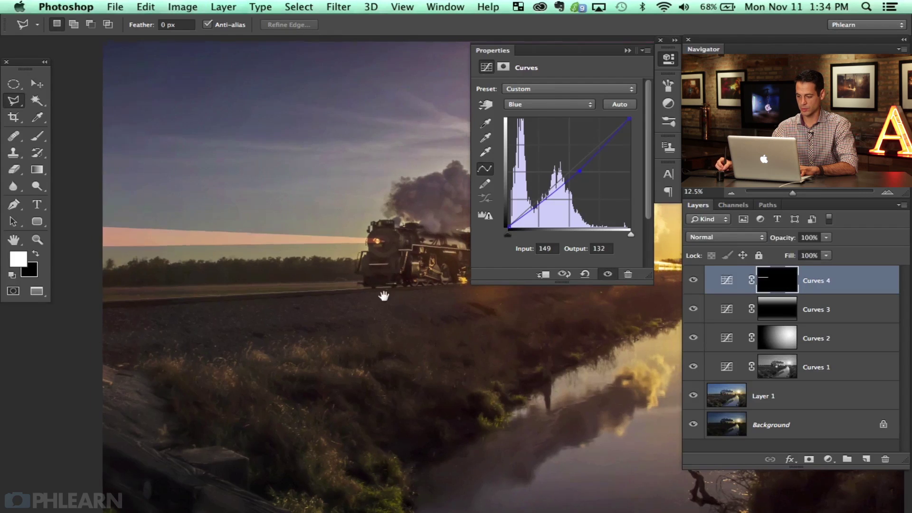
scroll(381, 295, right, 3)
drag(580, 175, 586, 170)
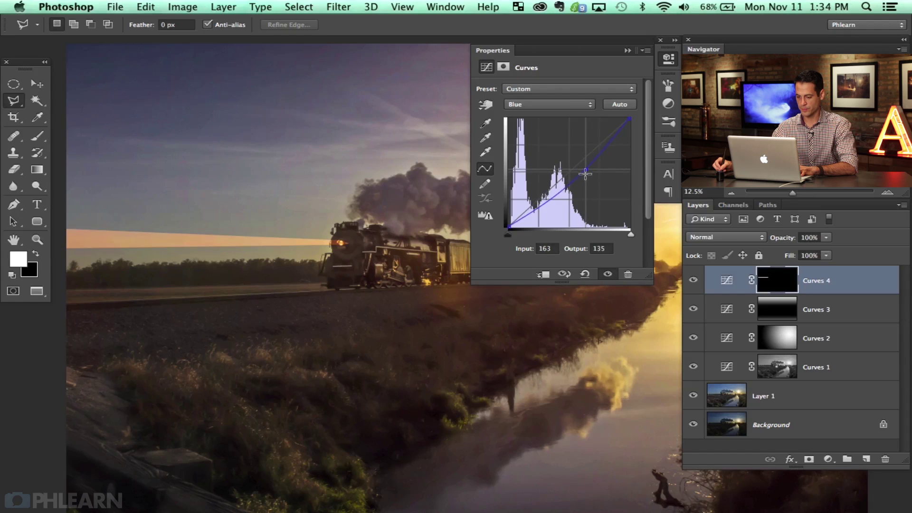
click(693, 280)
click(693, 280)
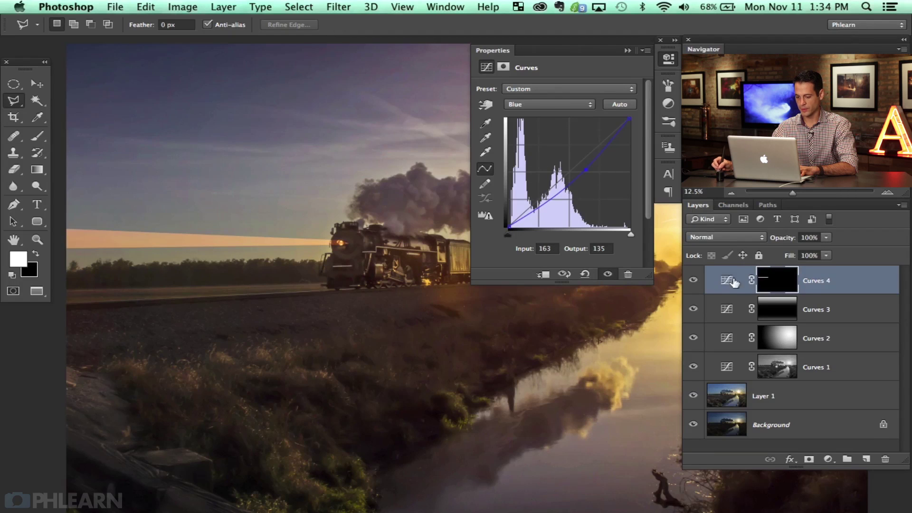
Step: Apply a Gaussian Blur of radius 33.1 px to the Curves 4 mask
drag(356, 282, 396, 285)
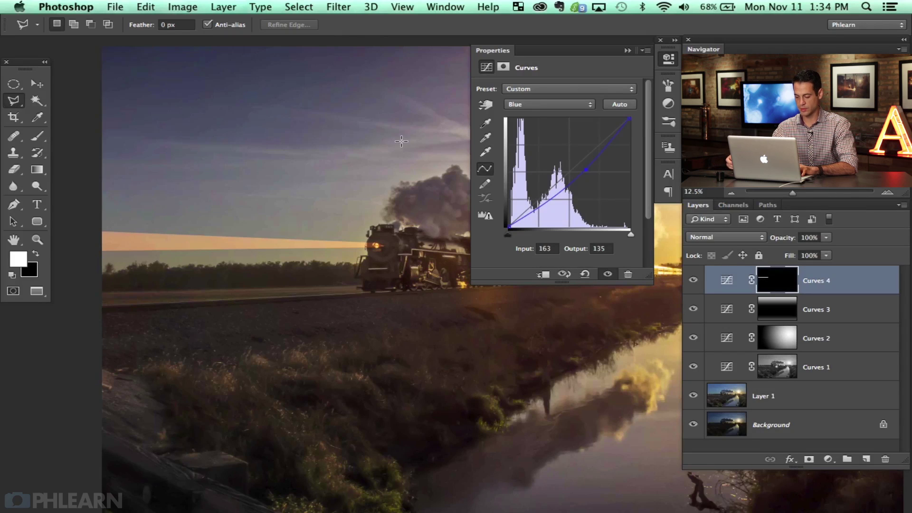
click(338, 6)
mouse_move(364, 176)
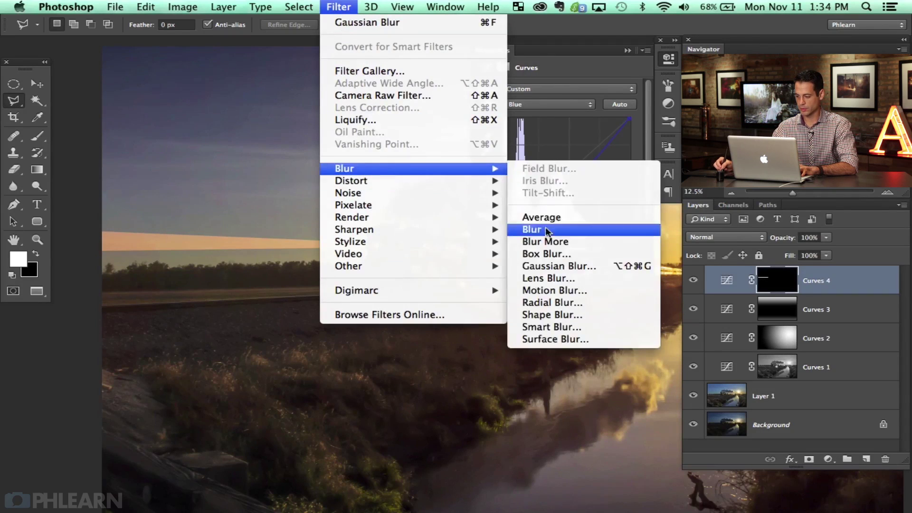
click(537, 274)
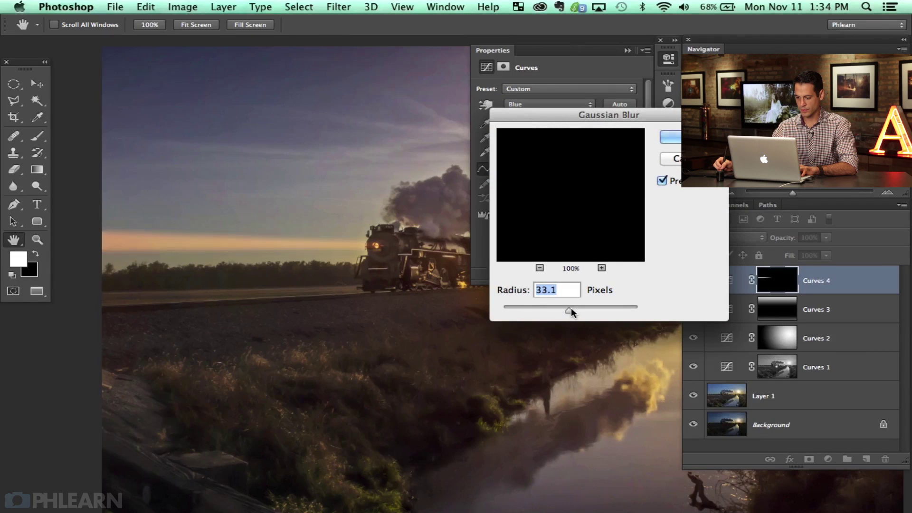
key(Return)
Step: Pick a soft round brush at about 2203 px with black as the foreground colour
key(b)
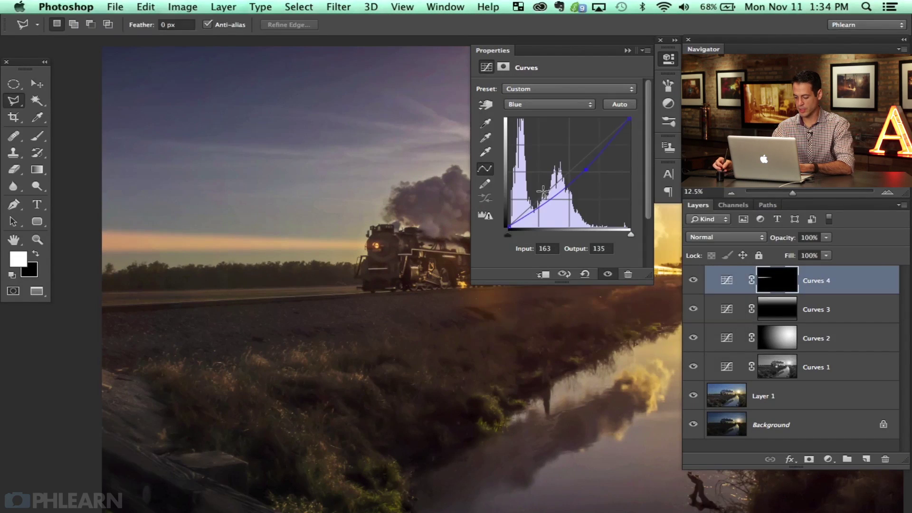
right_click(173, 156)
double_click(186, 250)
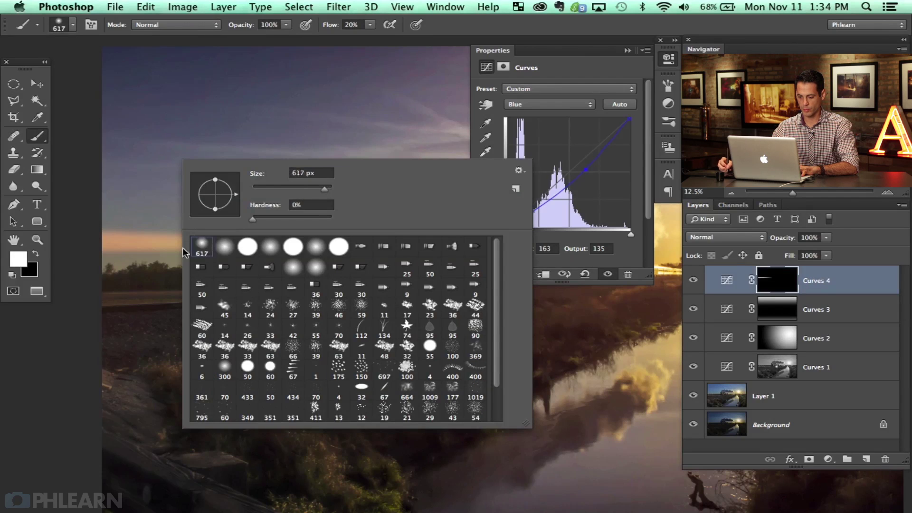
mouse_move(129, 252)
mouse_down()
mouse_move(190, 214)
mouse_move(176, 218)
mouse_move(165, 249)
mouse_move(183, 244)
mouse_up()
key(x)
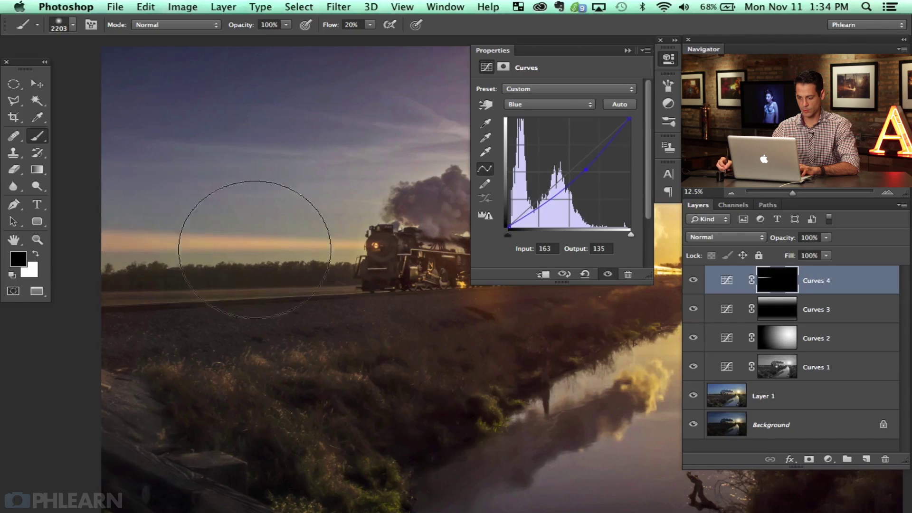
Step: Compare the beam on and off, then duplicate it as Curves 4 copy
click(693, 281)
click(693, 281)
click(693, 281)
click(693, 281)
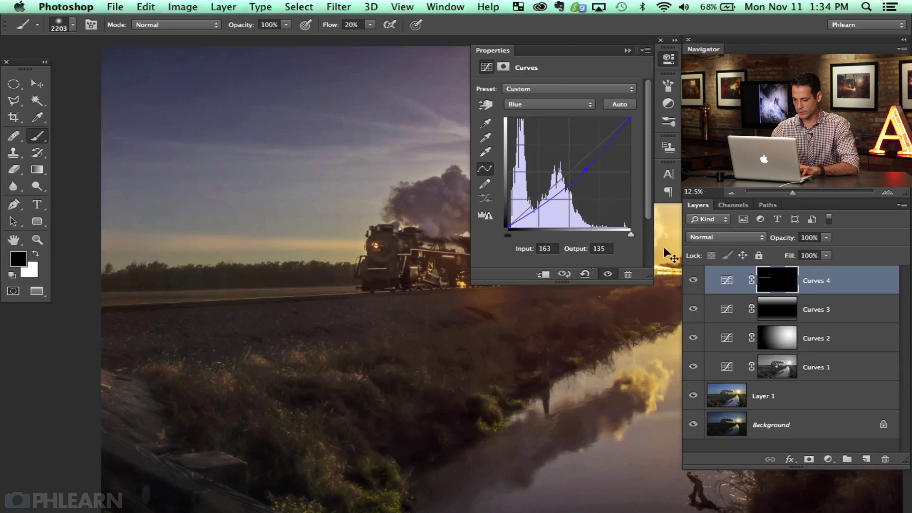
key(super+j)
Step: Fill the Curves 4 copy's mask black and paint white over the headlamp with a 183 px brush
key(super+equal)
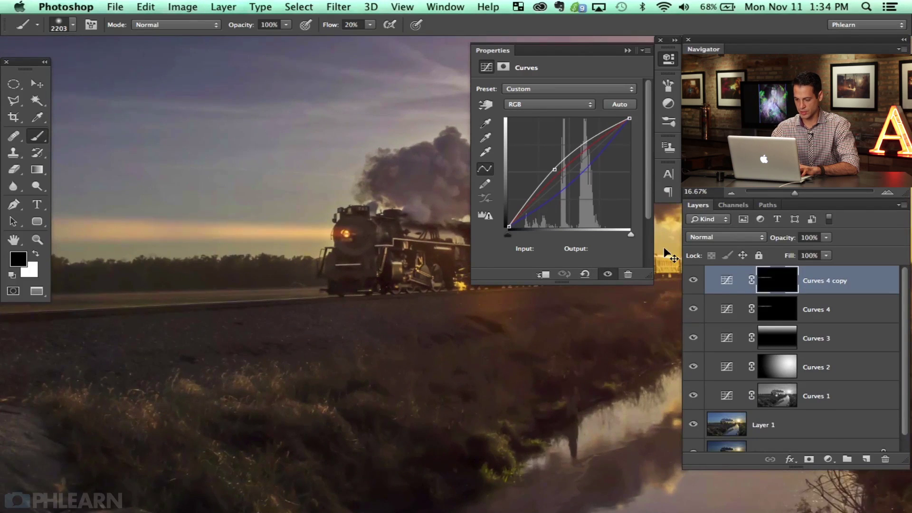
key(super+equal)
key(super+equal)
key(super+i)
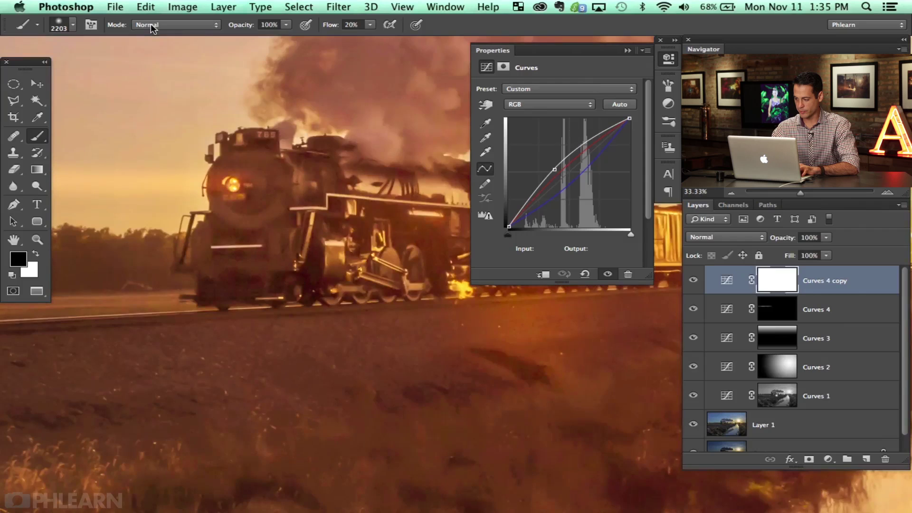
key(super+i)
key(shift+4)
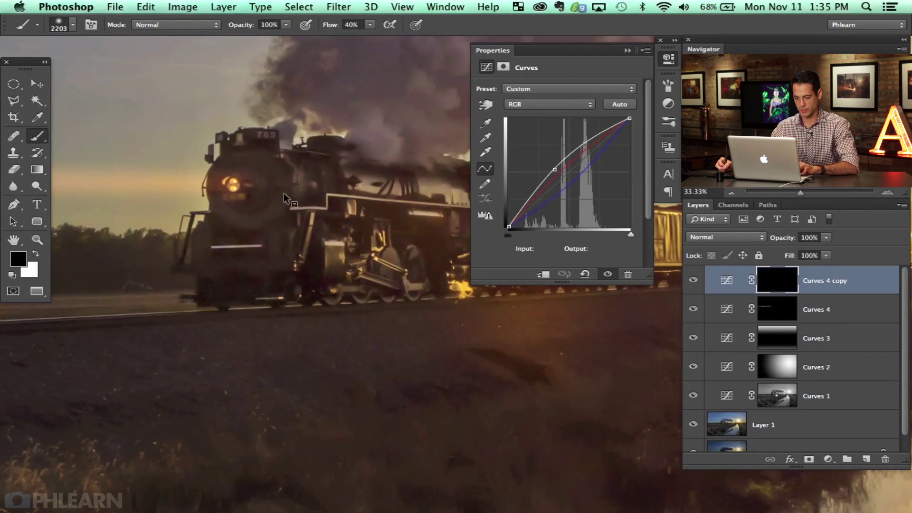
mouse_move(284, 198)
mouse_down()
mouse_move(149, 189)
mouse_move(116, 156)
mouse_up()
key(x)
drag(234, 188, 218, 181)
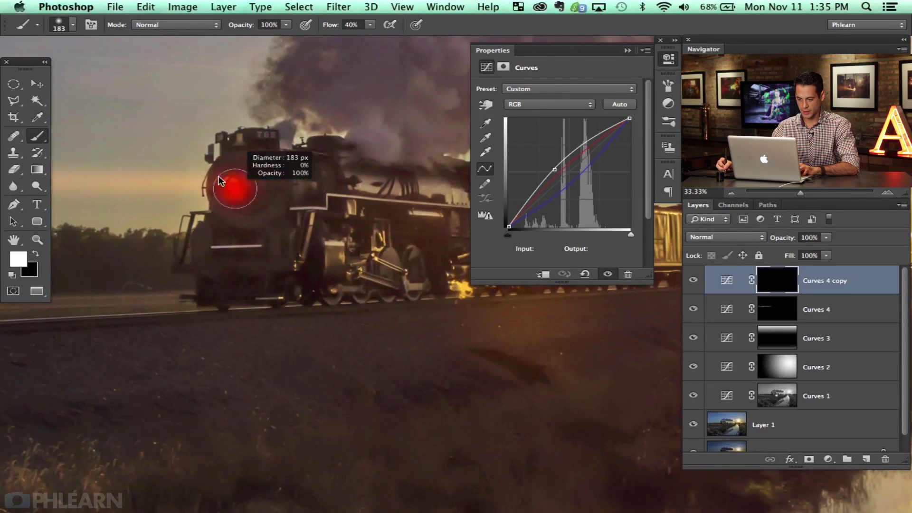
click(232, 186)
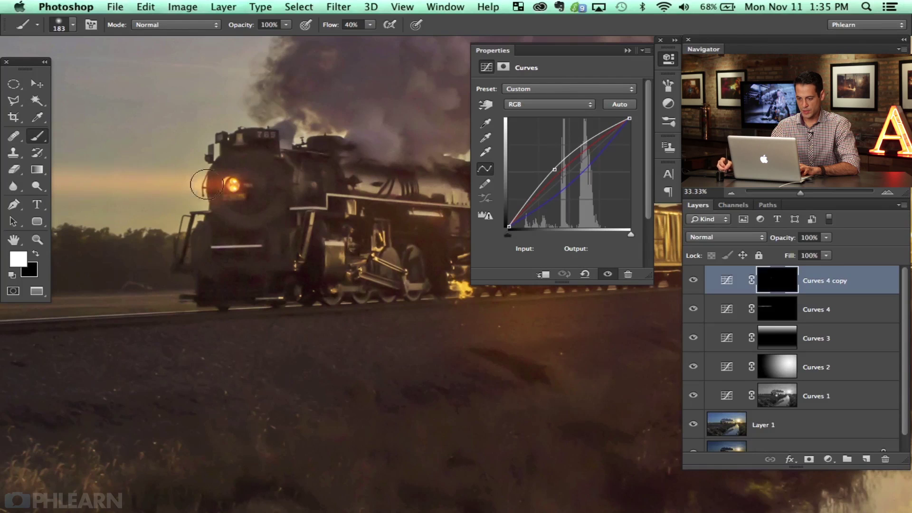
Step: Zoom out to the whole photo and toggle the beam and glow layers to compare
key(super+minus)
key(super+minus)
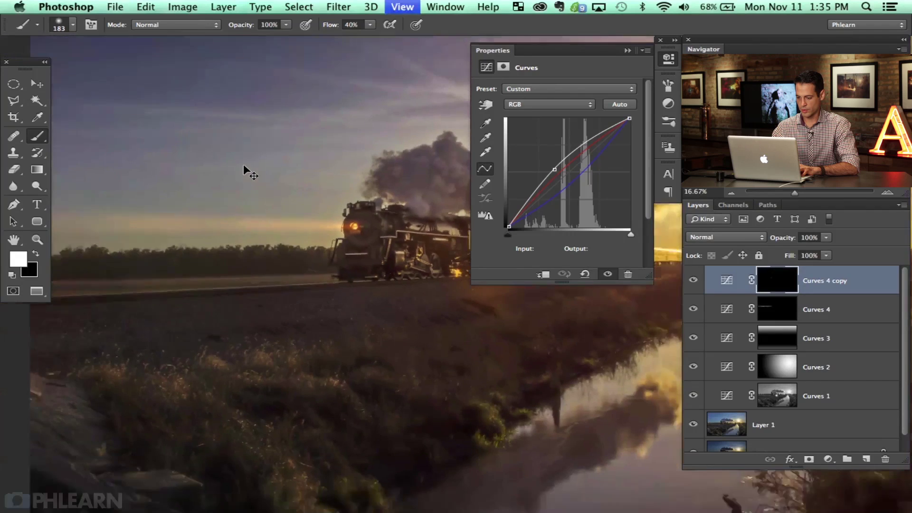
key(super+minus)
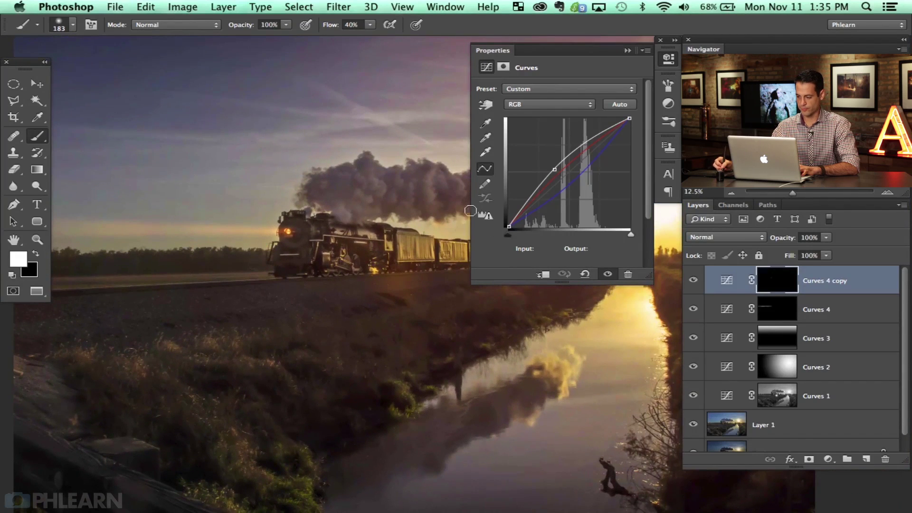
click(670, 147)
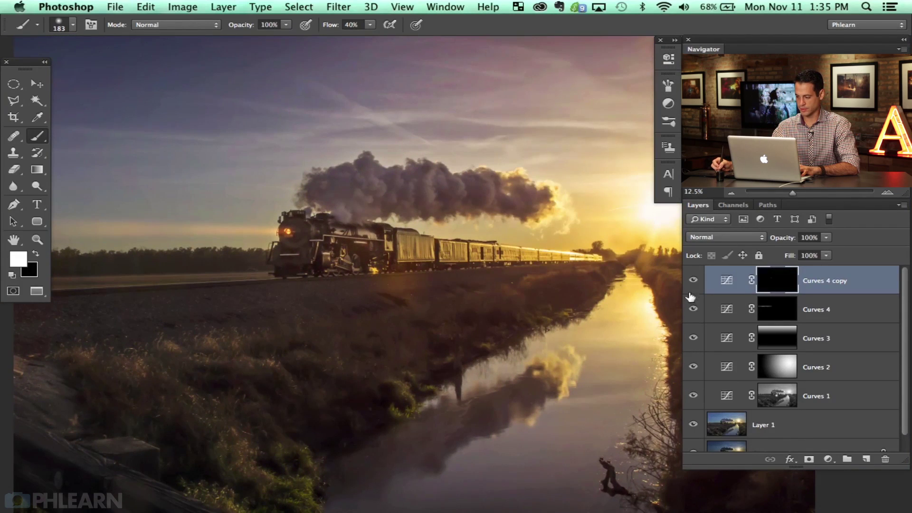
drag(693, 280, 693, 311)
drag(696, 304, 694, 279)
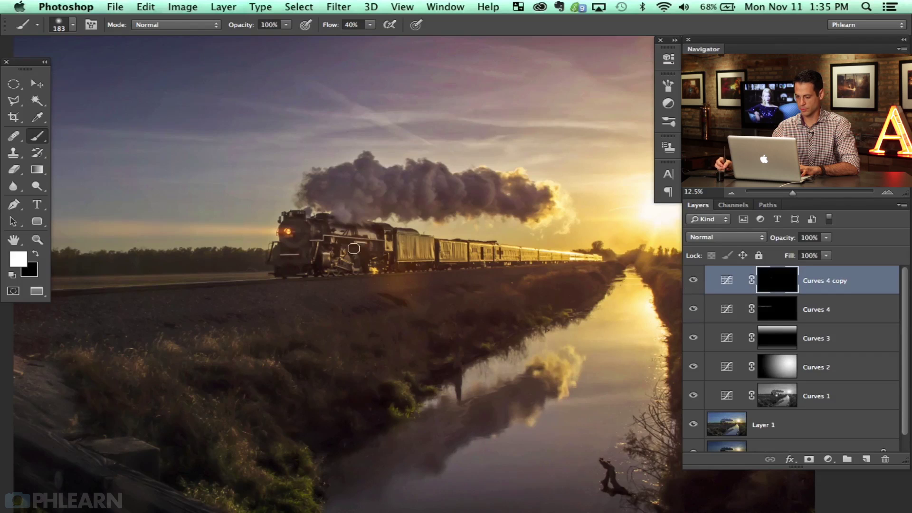
key(super+minus)
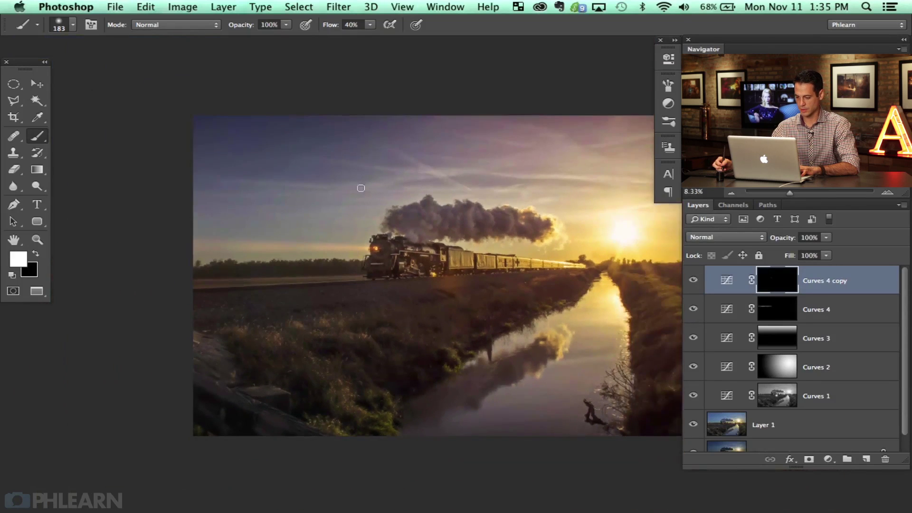
Step: Toggle Curves 2's visibility to judge its effect, then select the Curves 2 layer
click(694, 372)
click(695, 372)
click(694, 371)
click(695, 371)
click(839, 374)
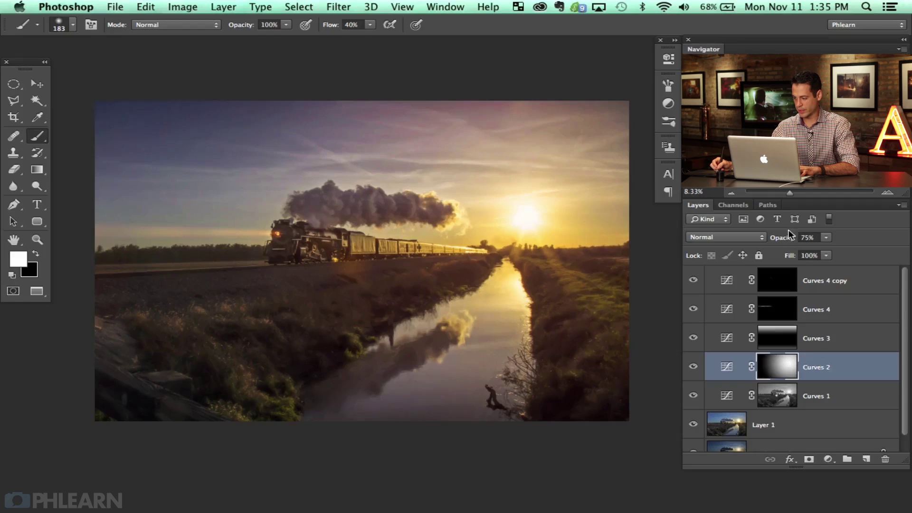
Step: Toggle Curves 1's visibility and select it, then select the headlamp glow layer at the top
click(694, 397)
click(694, 396)
click(694, 396)
click(694, 397)
click(694, 396)
click(694, 396)
click(695, 396)
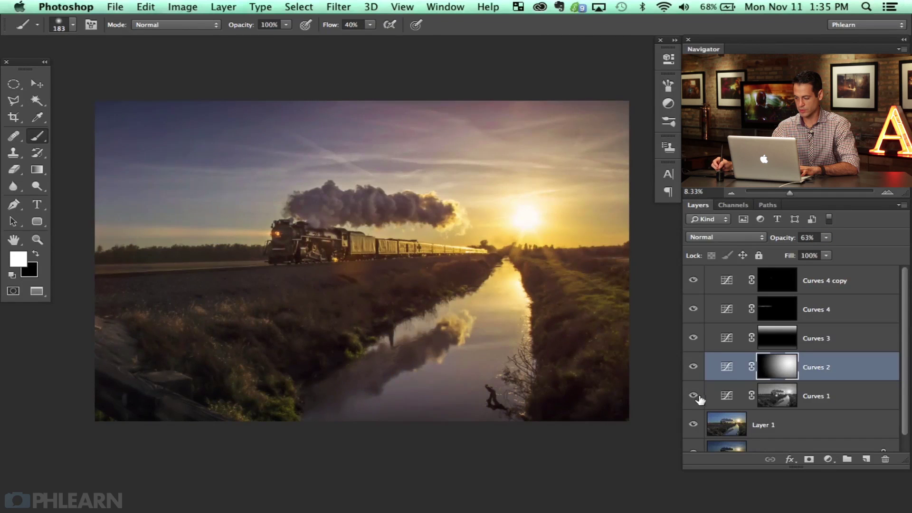
click(808, 396)
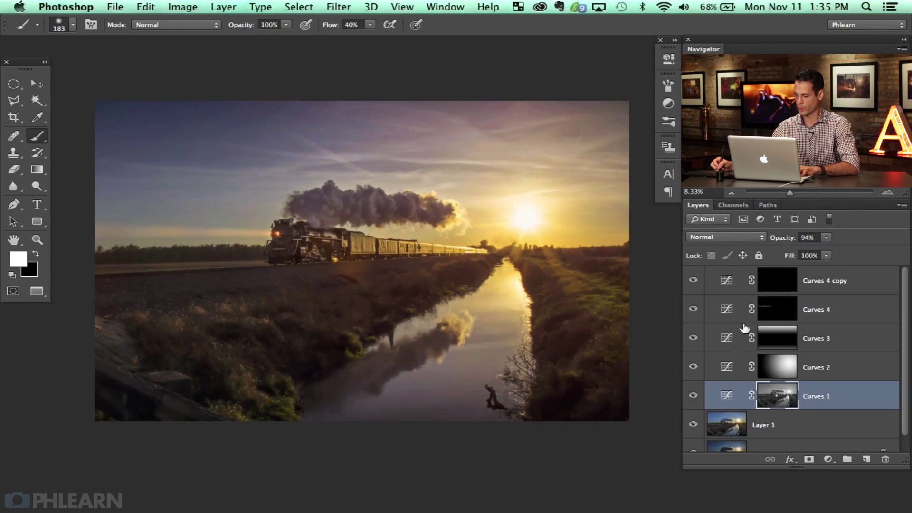
click(862, 282)
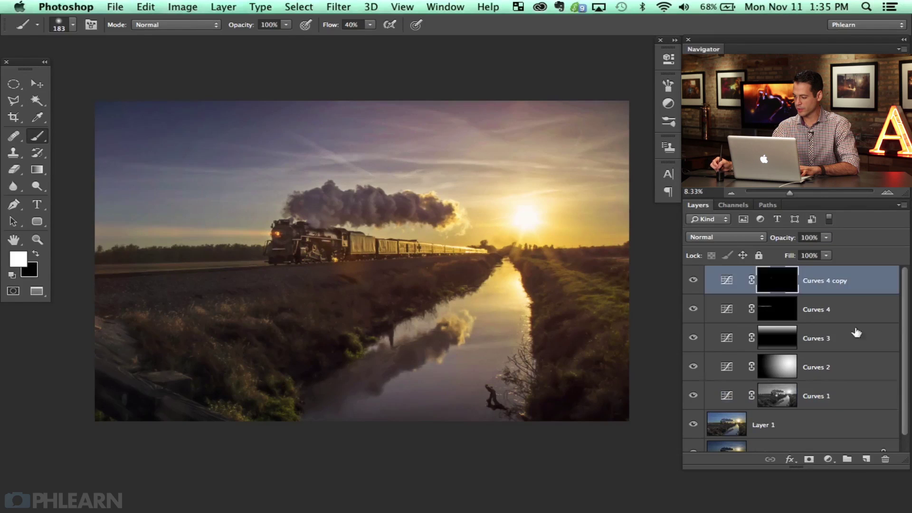
Step: Add a new Curves 5 layer with a darkening curve and an inverted, hidden mask
click(826, 458)
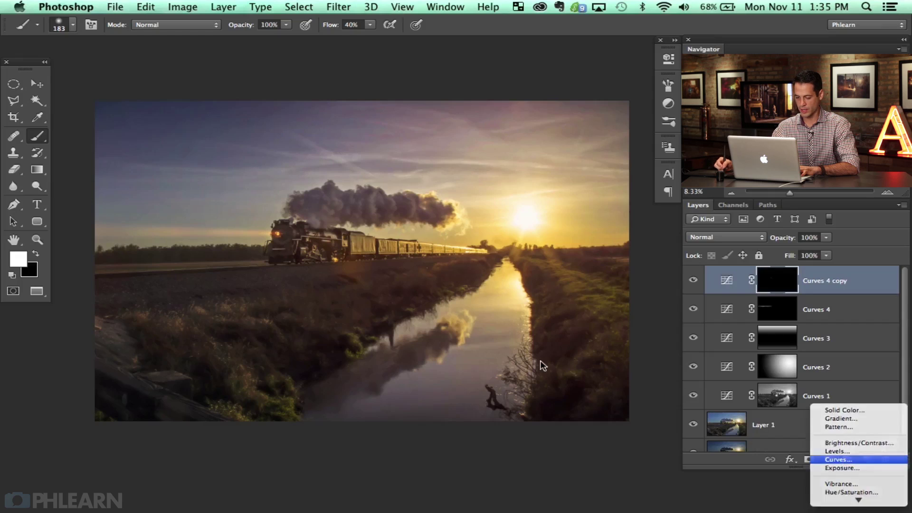
key(Return)
drag(565, 161, 567, 184)
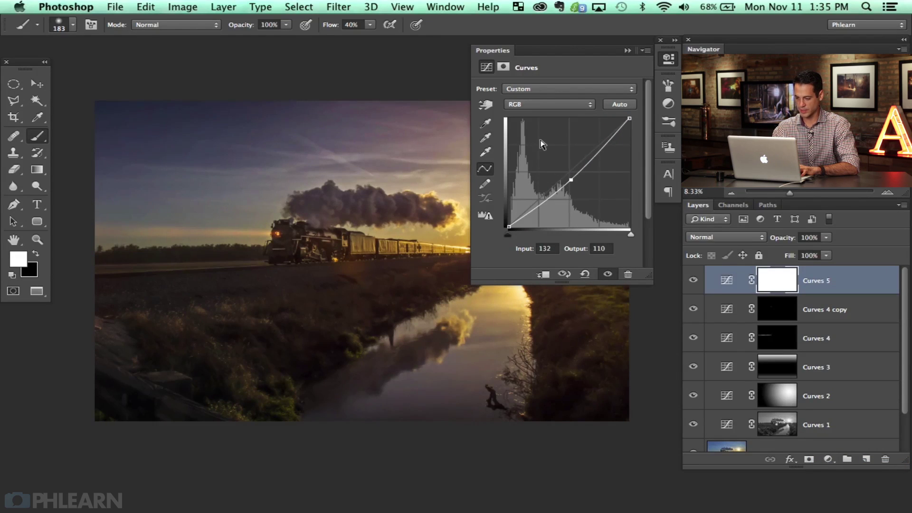
key(ctrl+i)
click(659, 39)
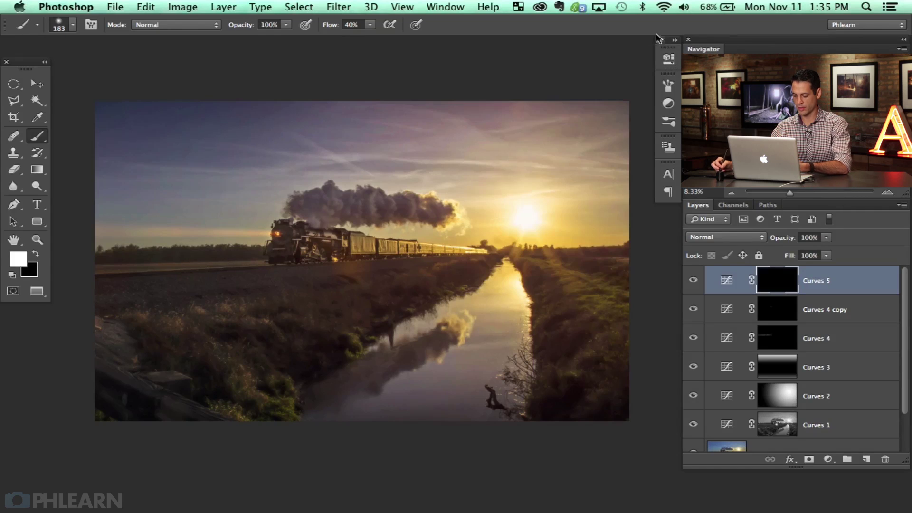
Step: Fill a large oval over sky, train and canal white in the mask, then invert it so only the edges darken
key(m)
mouse_move(108, 140)
mouse_down()
mouse_move(589, 311)
mouse_move(523, 285)
mouse_move(578, 305)
mouse_move(609, 355)
mouse_up()
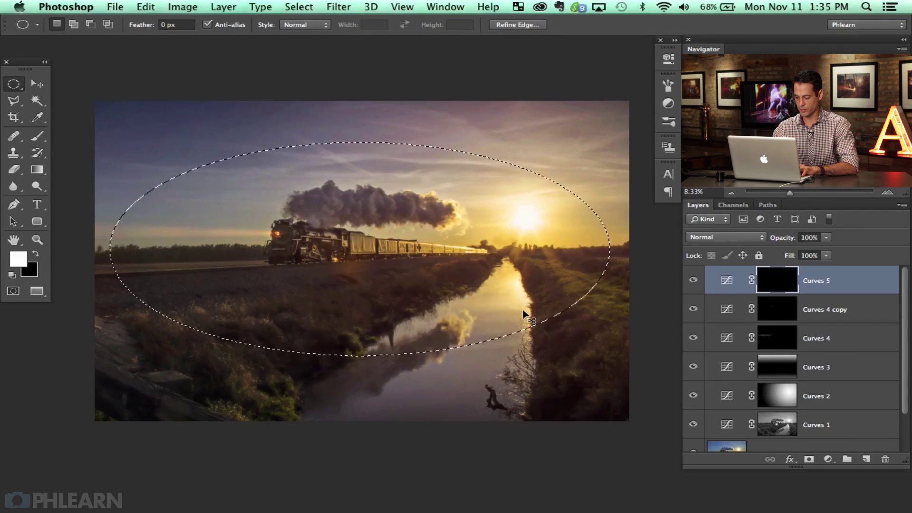
key(alt+BackSpace)
key(ctrl+d)
key(ctrl+i)
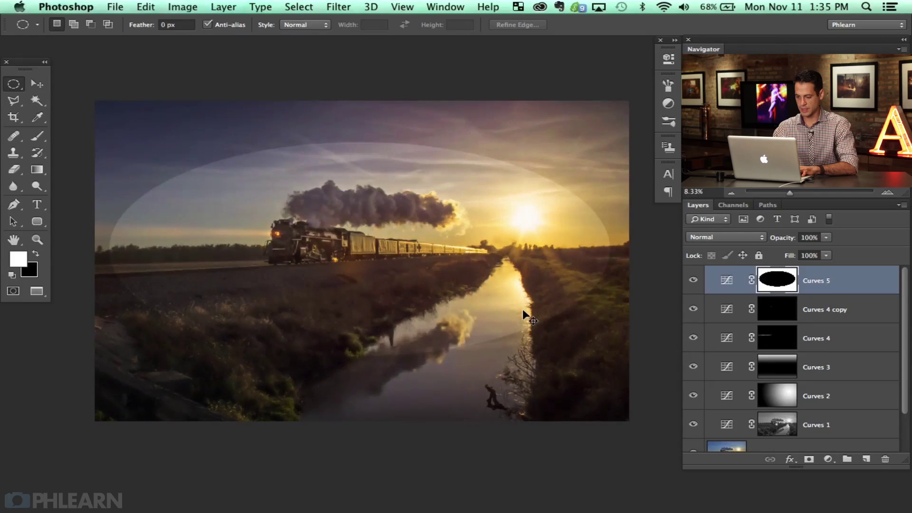
click(693, 280)
click(694, 281)
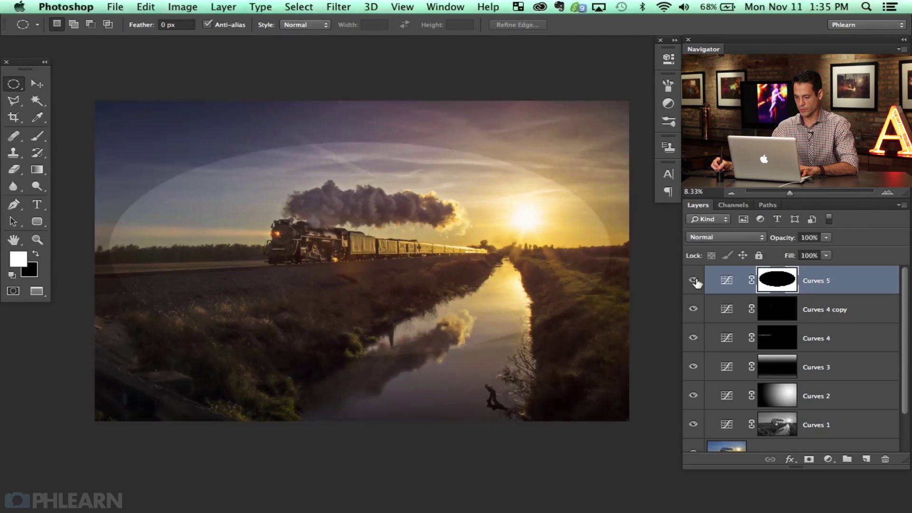
click(695, 281)
click(696, 280)
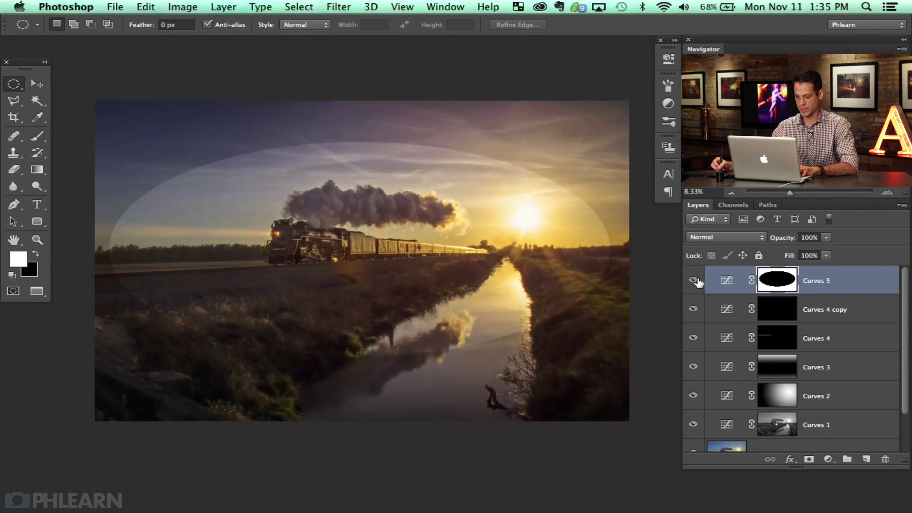
Step: Blur the vignette mask with a 623.8 px Gaussian Blur
click(341, 8)
mouse_move(373, 169)
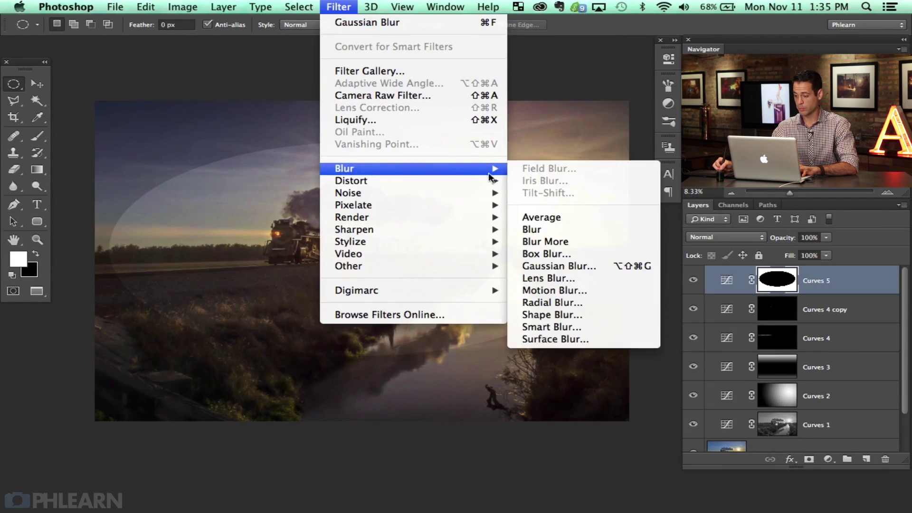
click(553, 266)
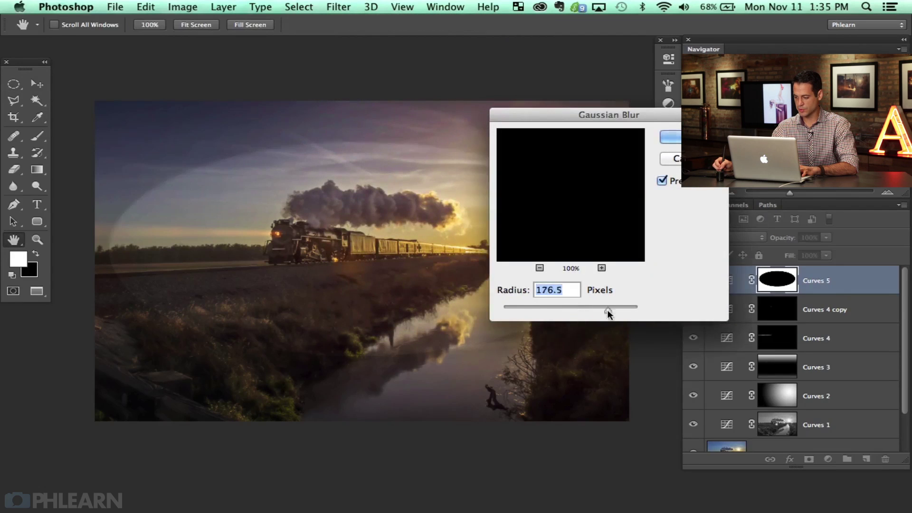
drag(618, 313, 628, 312)
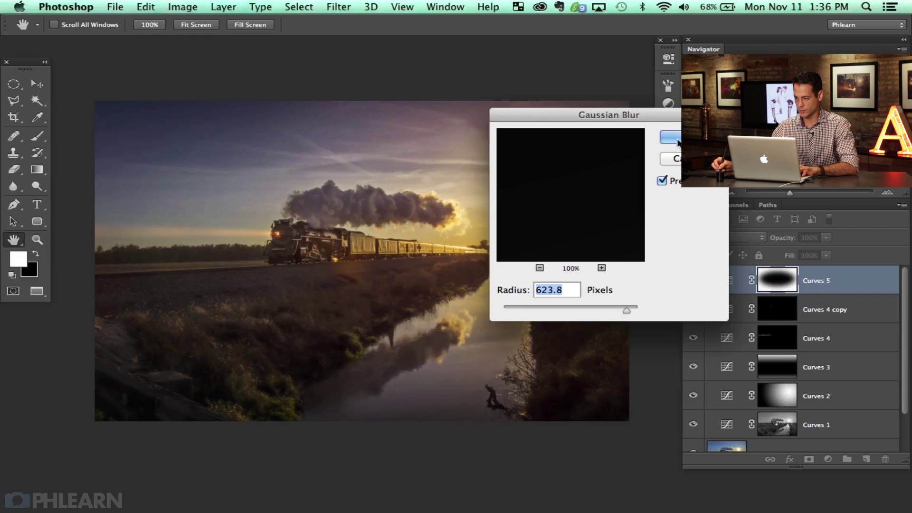
key(Return)
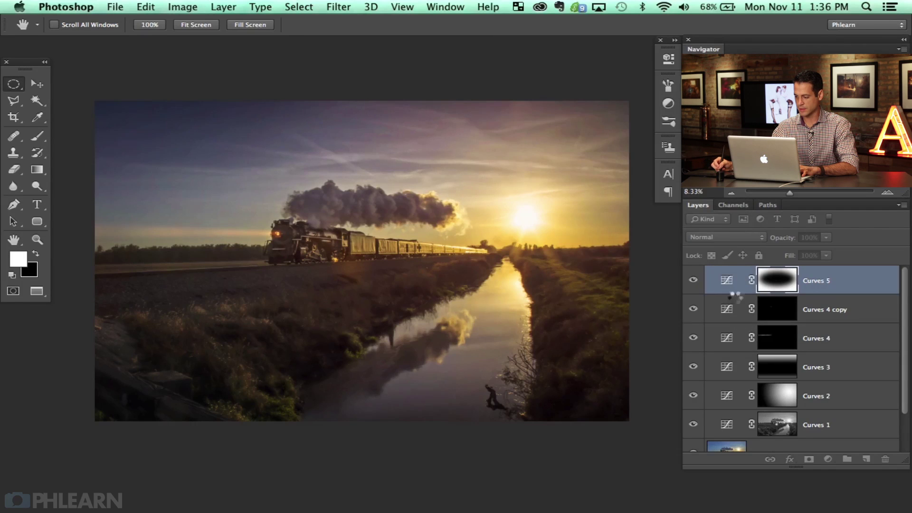
Step: Toggle Curves 5 and Curves 2 on and off to compare their effects
click(693, 280)
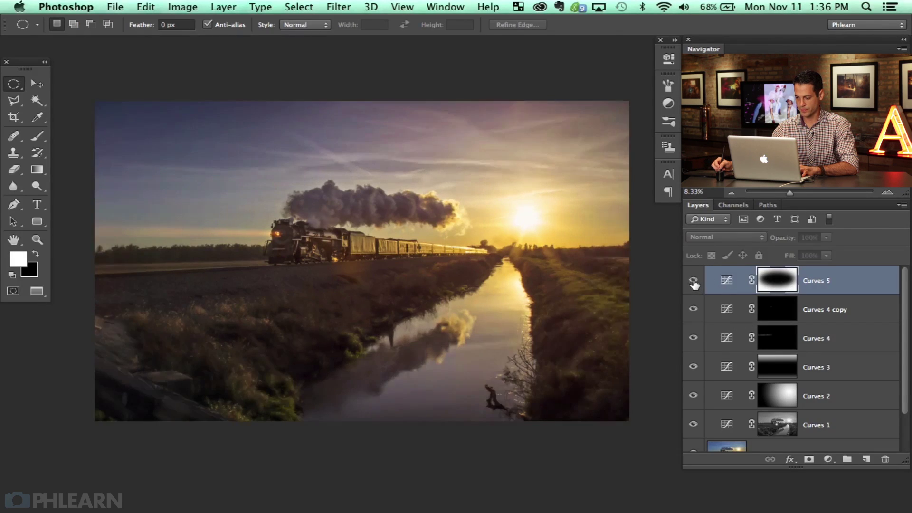
click(693, 281)
click(693, 280)
click(693, 280)
click(693, 394)
click(693, 394)
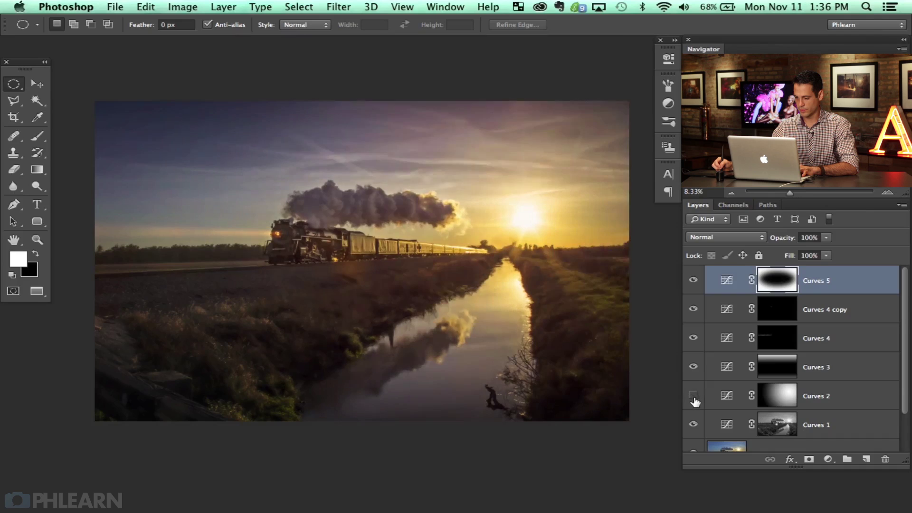
click(693, 395)
click(694, 395)
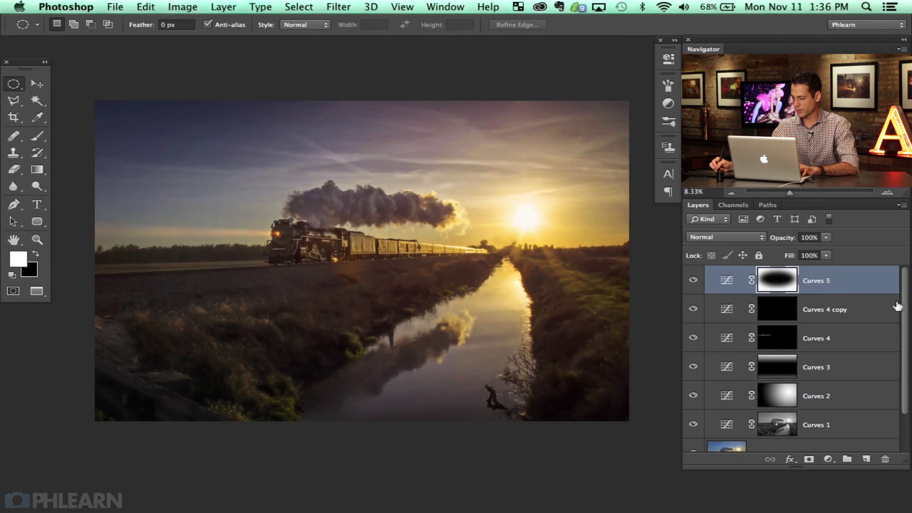
Step: Select Curves 5 through Layer 1 and group them into Group 1
scroll(897, 306, down, 3)
shift+click(848, 402)
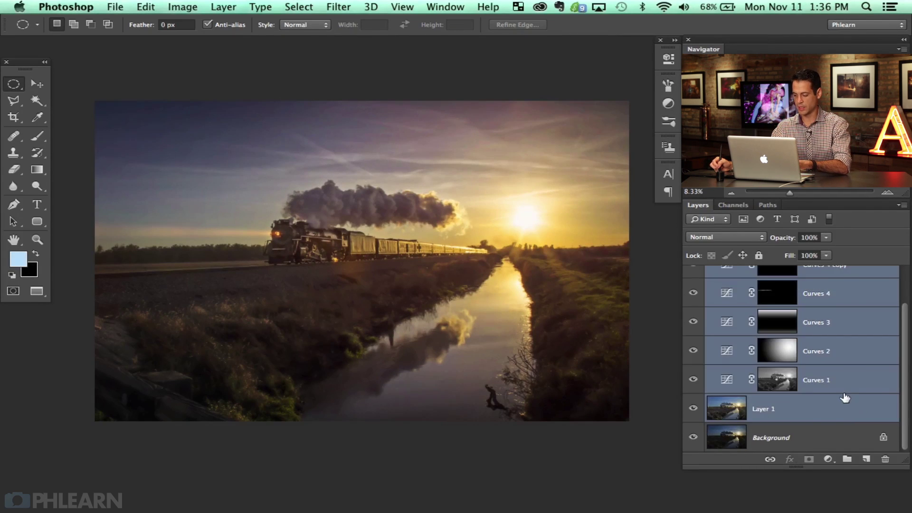
key(super+g)
Step: Compare the photo with Group 1 hidden and shown, then expand the group's layer list
drag(475, 334, 465, 308)
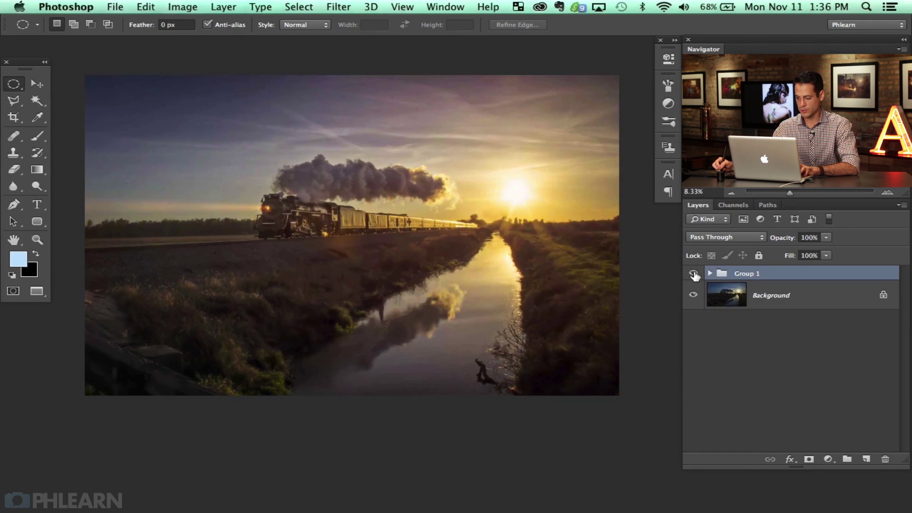
click(693, 274)
click(693, 275)
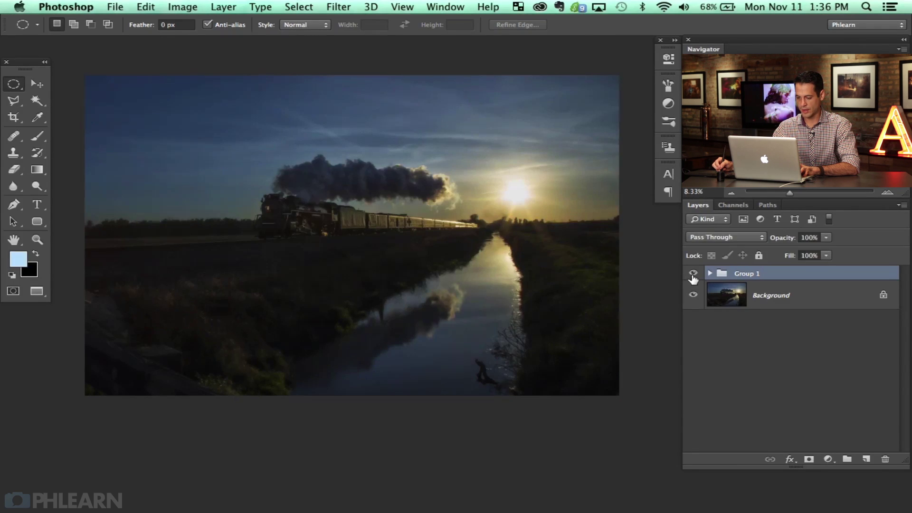
click(693, 274)
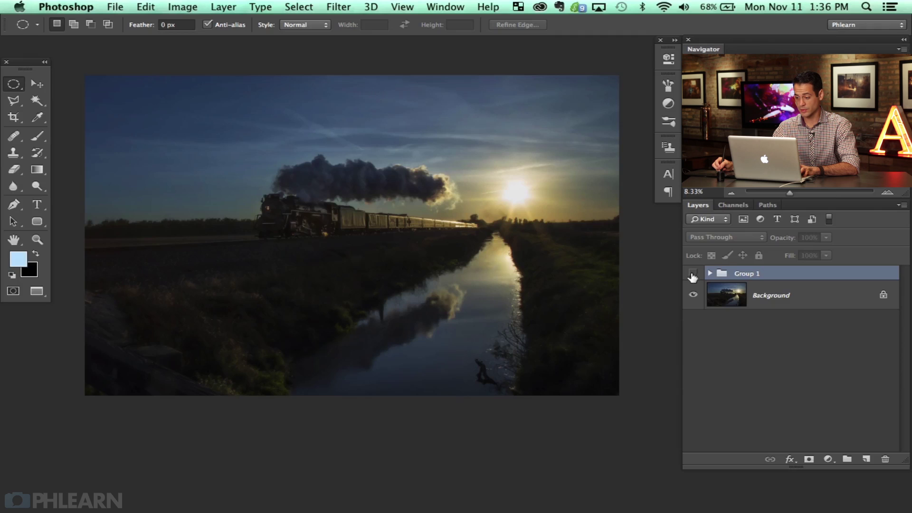
click(693, 274)
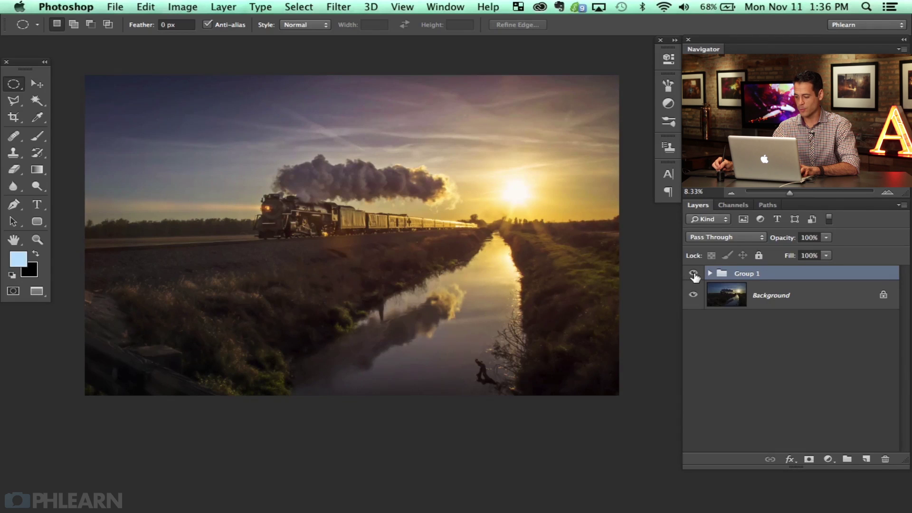
click(692, 274)
click(693, 274)
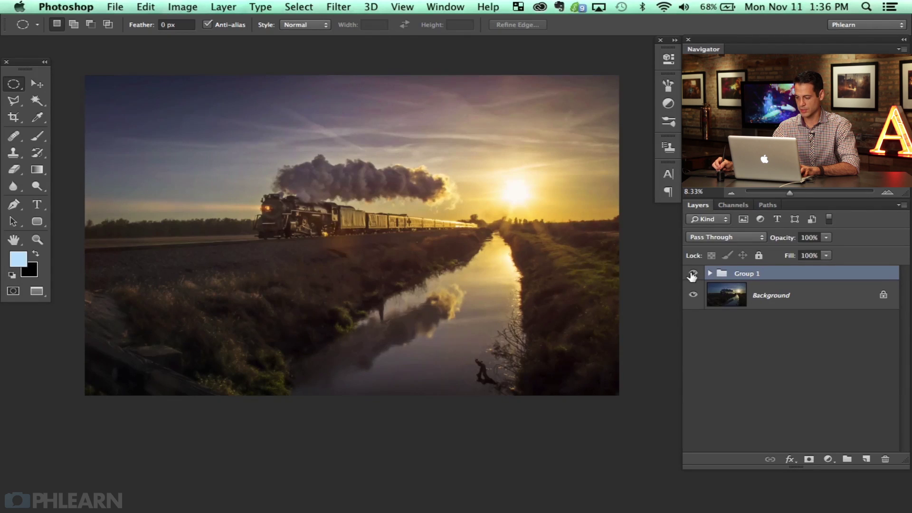
click(693, 274)
click(693, 274)
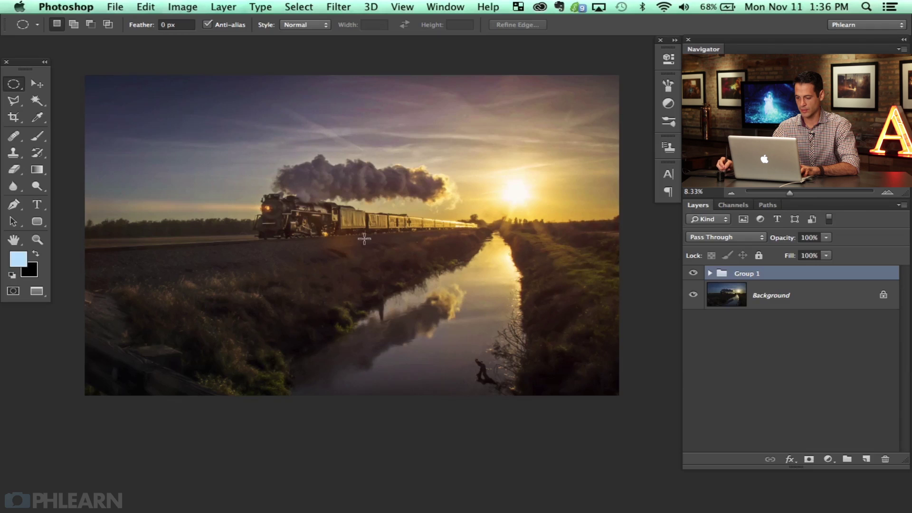
click(691, 275)
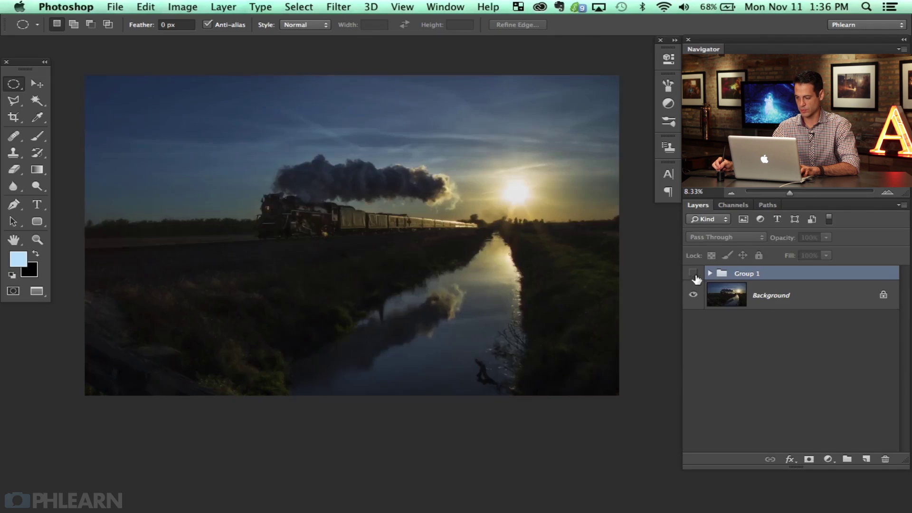
click(691, 274)
click(710, 273)
Step: Check Curves 1 on and off, then lower its opacity to about 70%
scroll(899, 331, down, 3)
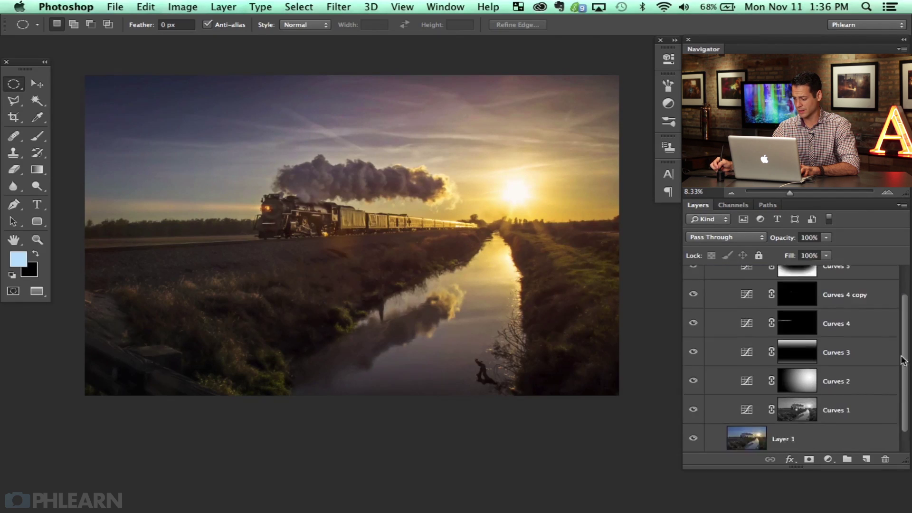
click(697, 379)
click(697, 379)
click(694, 379)
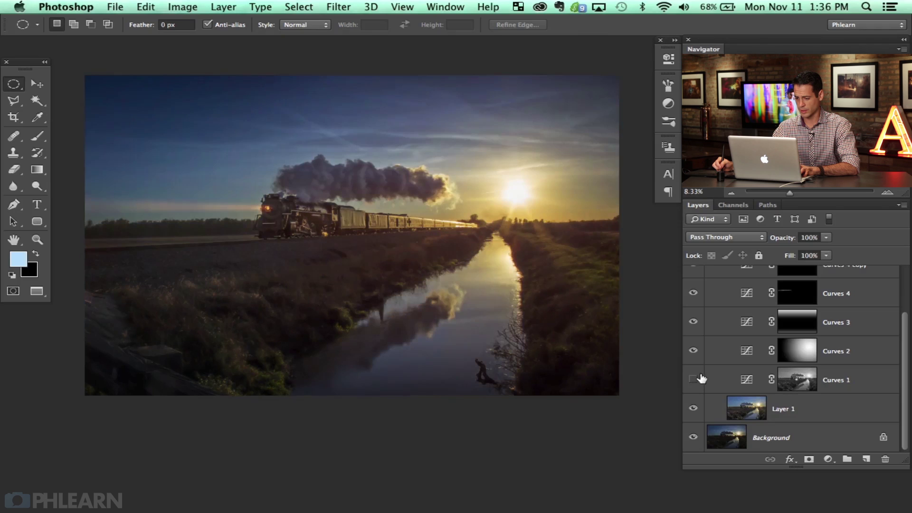
click(693, 379)
click(796, 379)
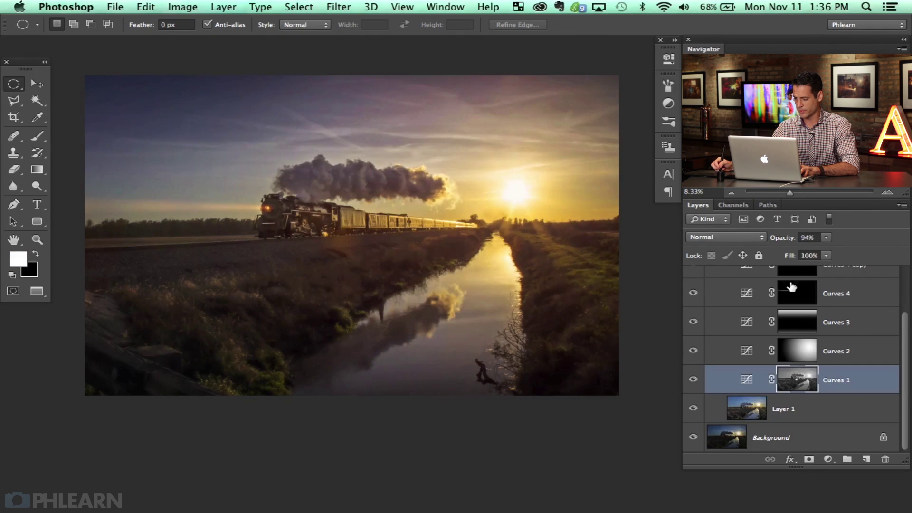
drag(773, 242, 765, 242)
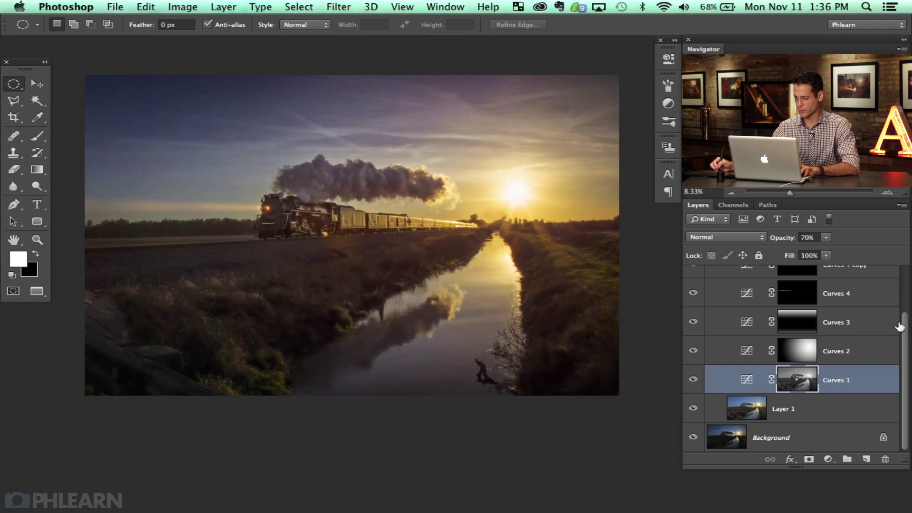
Step: Collapse Group 1 and toggle it on and off to compare the before and after
drag(898, 326, 899, 284)
shift+click(713, 273)
key(super+g)
click(709, 273)
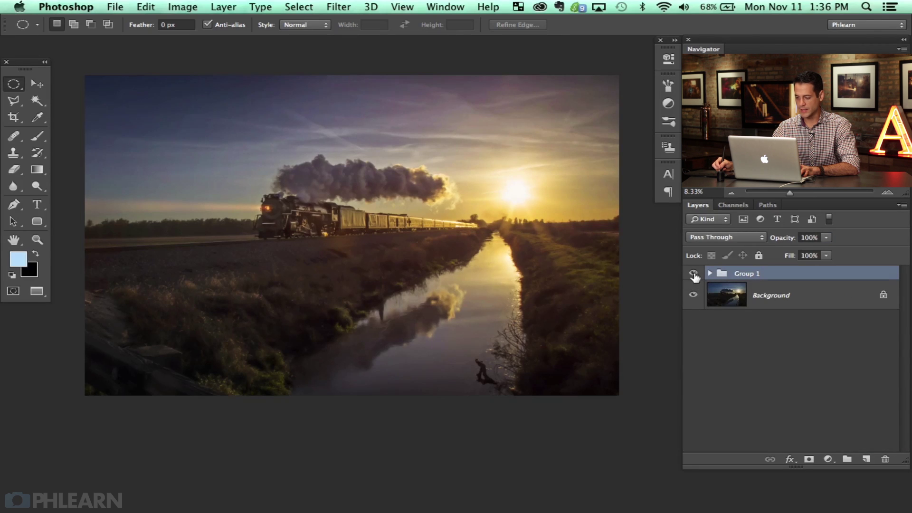
click(693, 273)
click(693, 274)
click(693, 274)
click(693, 274)
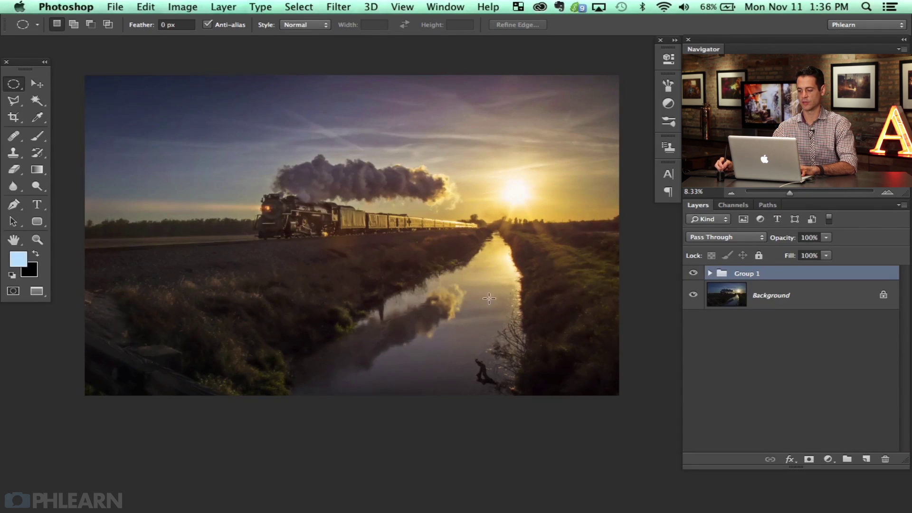
drag(488, 298, 569, 311)
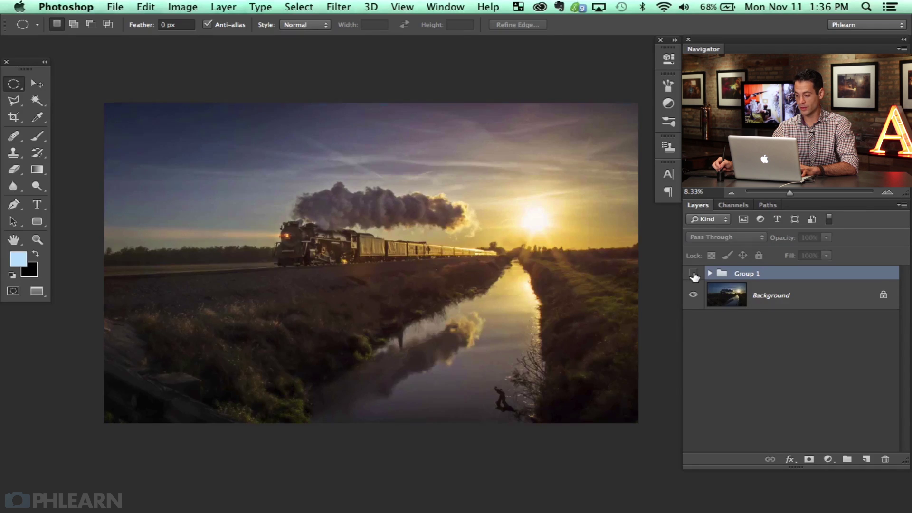
click(693, 273)
click(693, 274)
click(694, 273)
click(693, 273)
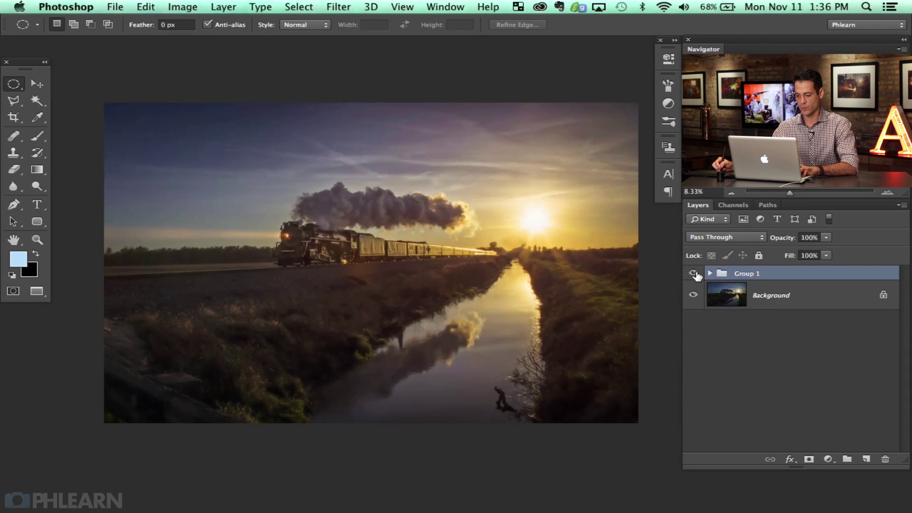